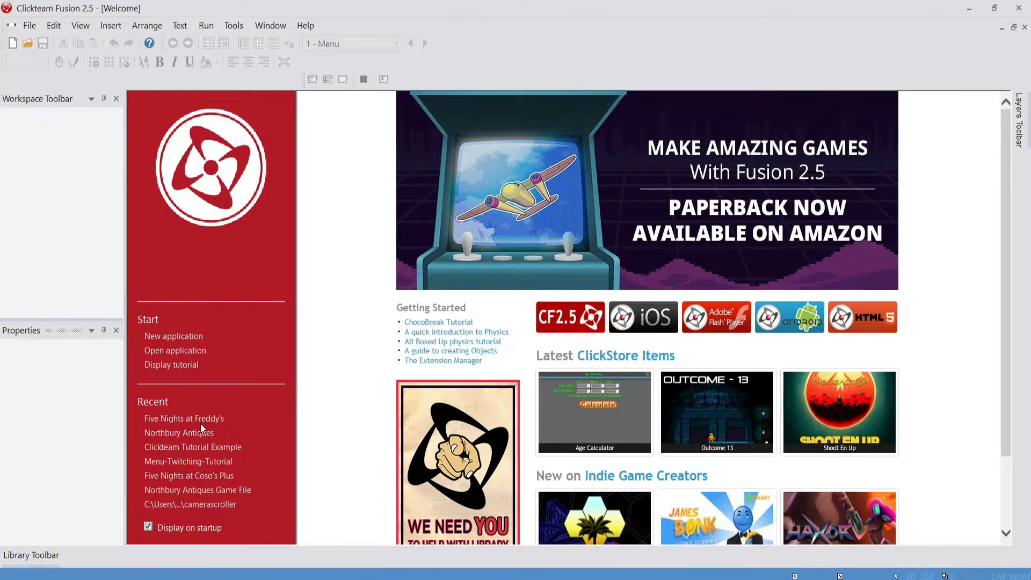
# Open the recent Five Nights at Freddy's project and bring up its Loading frame for editing
pyautogui.click(204, 419)
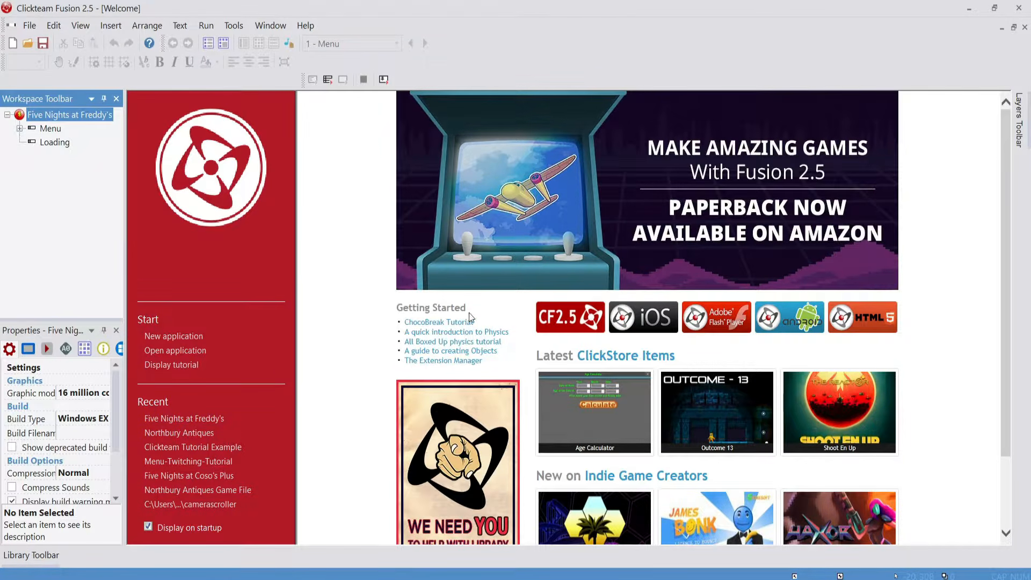
pyautogui.doubleClick(54, 142)
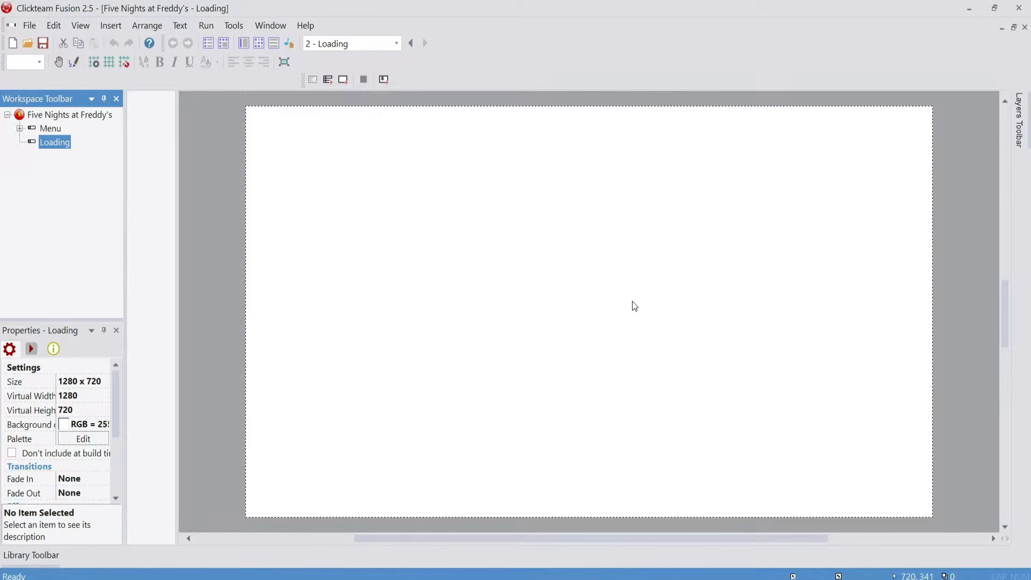
pyautogui.hscroll(2, 650, 324)
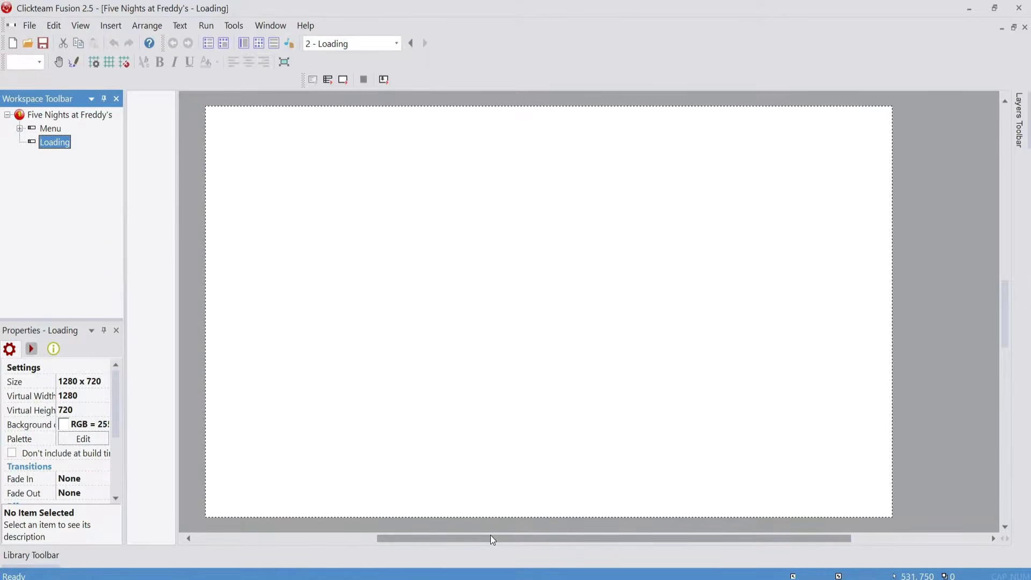
pyautogui.moveTo(491, 538); pyautogui.dragTo(441, 571)
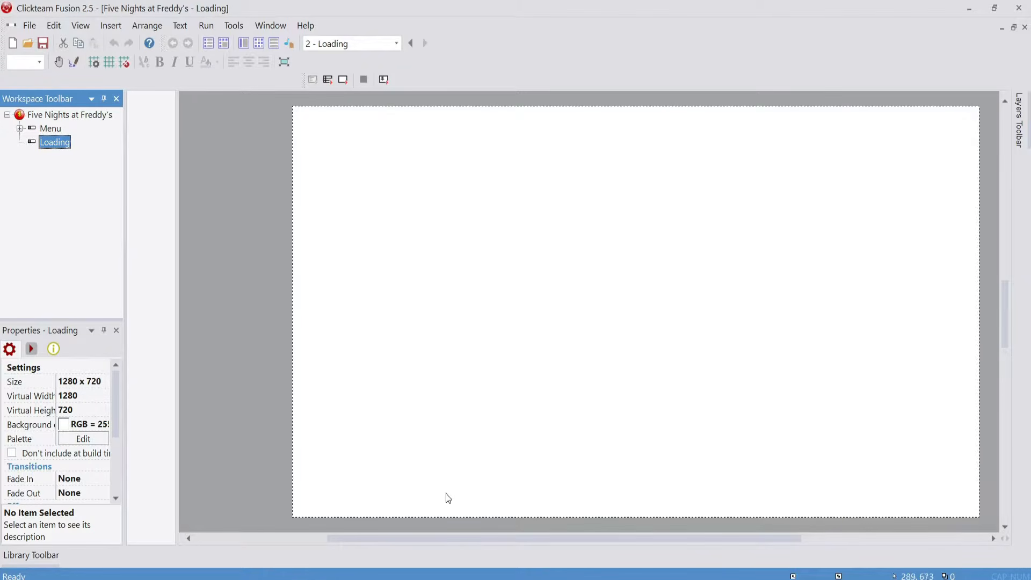
# Insert an Active object near the middle of the Loading frame
pyautogui.rightClick(612, 410)
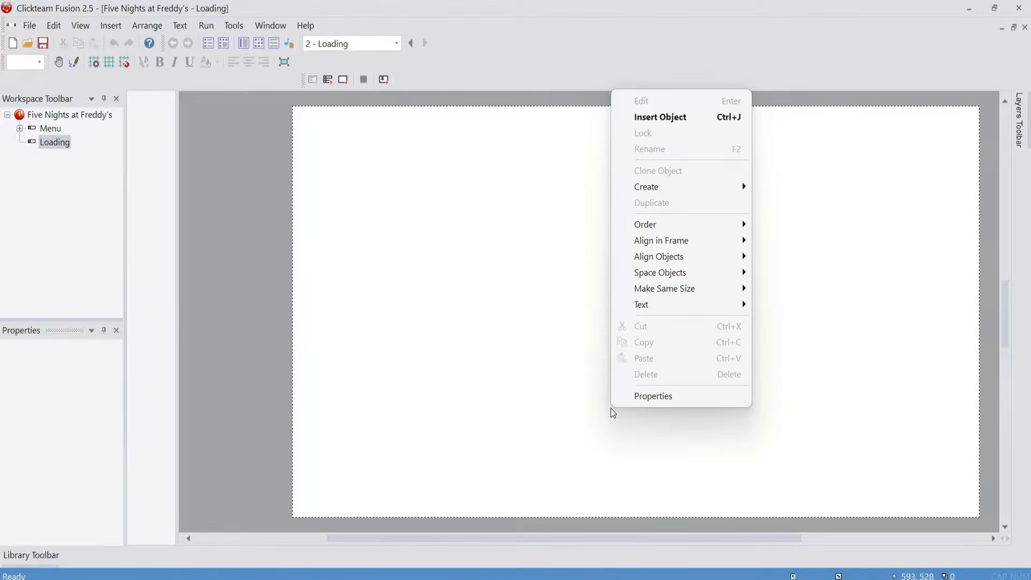
pyautogui.click(702, 115)
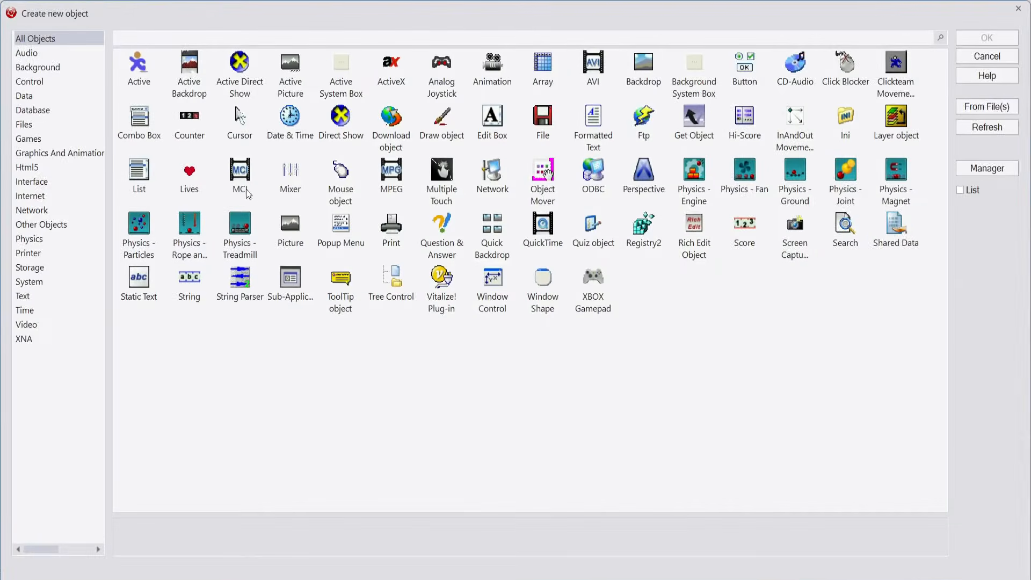
pyautogui.click(152, 68)
pyautogui.click(999, 36)
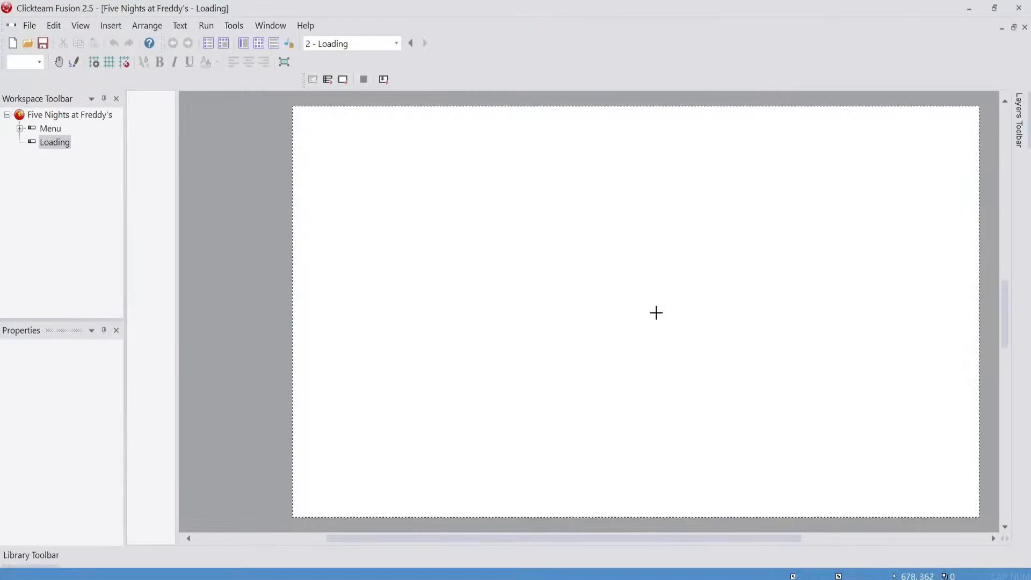
pyautogui.click(598, 328)
# Rename the new Active object as Background
pyautogui.rightClick(601, 325)
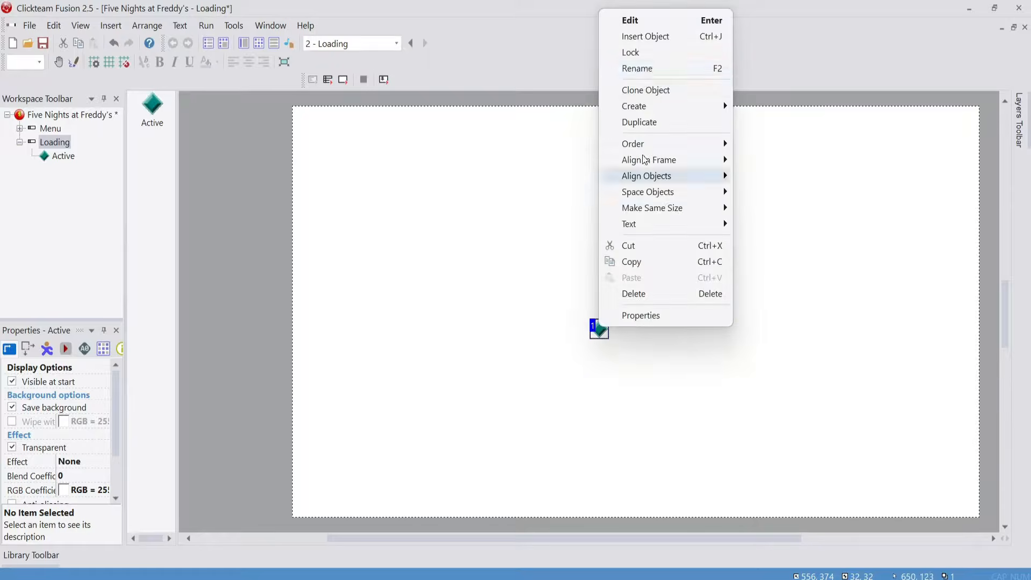
pyautogui.click(645, 67)
pyautogui.write('Backgro')
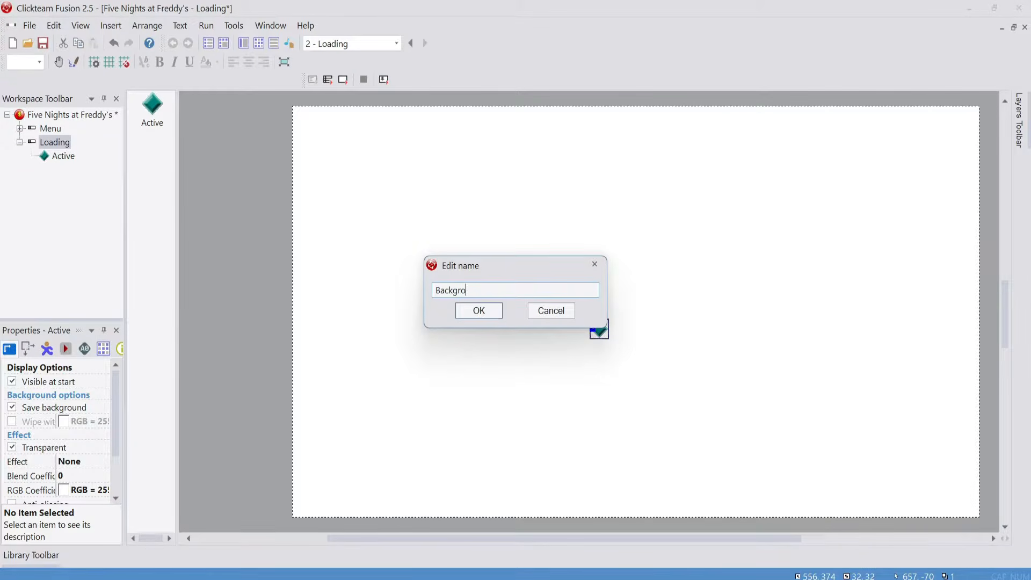
pyautogui.write('und')
pyautogui.press('Return')
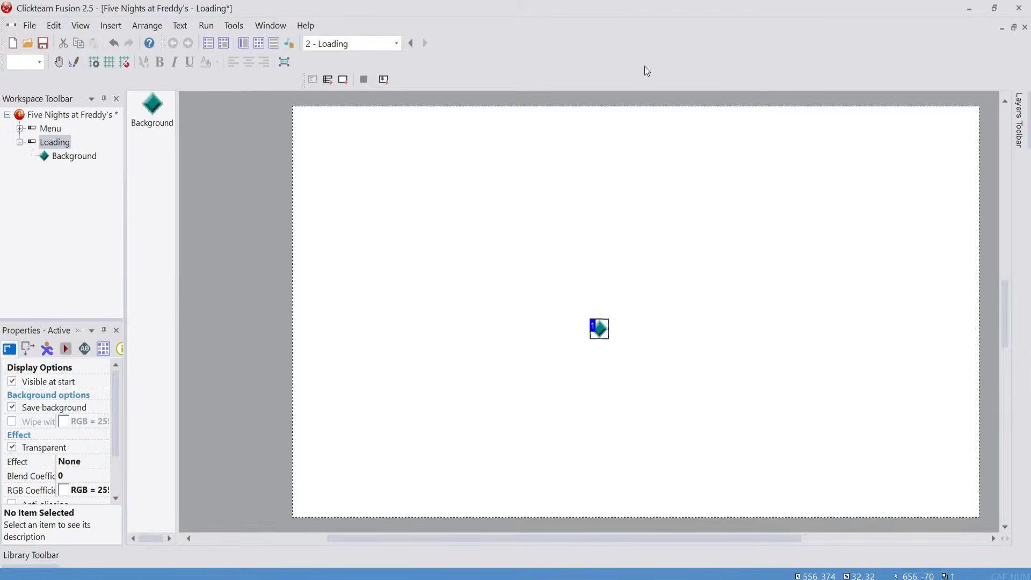
# Open the Background object's image for editing, clear its default picture and resize the canvas to 1280 x 720
pyautogui.doubleClick(597, 322)
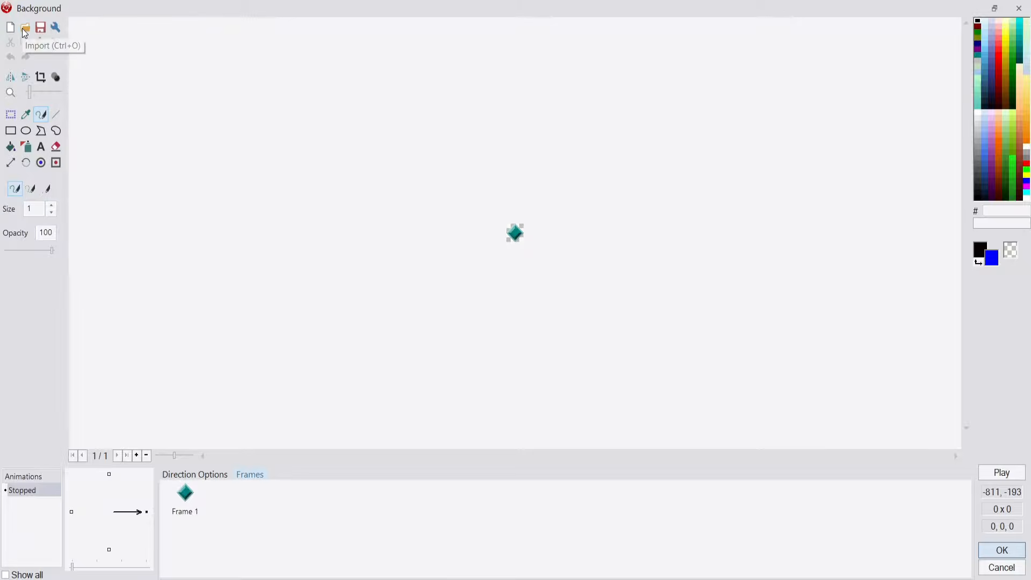
pyautogui.click(25, 34)
pyautogui.click(833, 101)
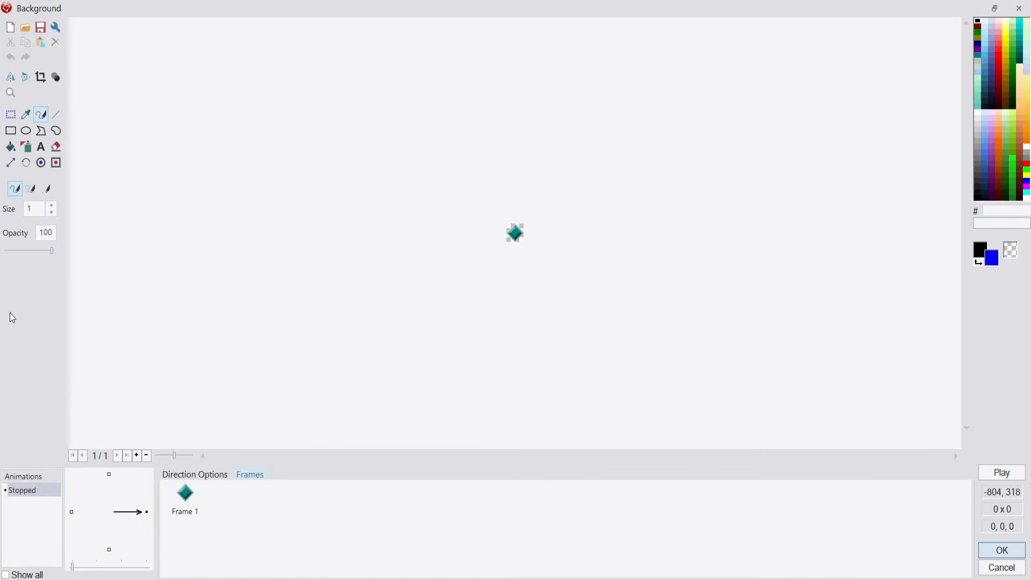
pyautogui.click(13, 25)
pyautogui.click(11, 164)
pyautogui.doubleClick(36, 192)
pyautogui.write('1280')
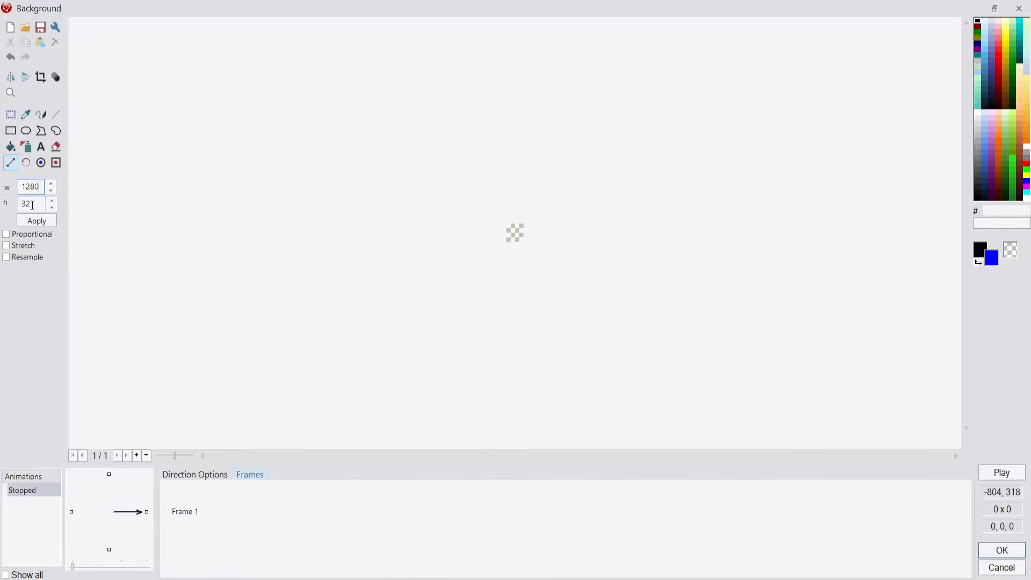
pyautogui.press('Tab')
pyautogui.write('72')
pyautogui.click(32, 222)
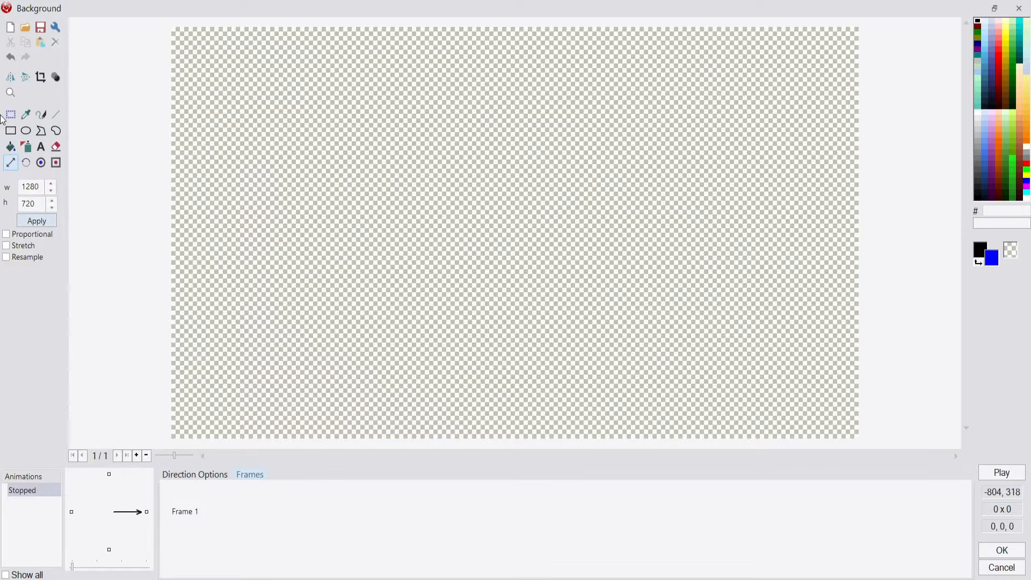
# Fill the Background object's whole canvas with black and save the image
pyautogui.click(10, 146)
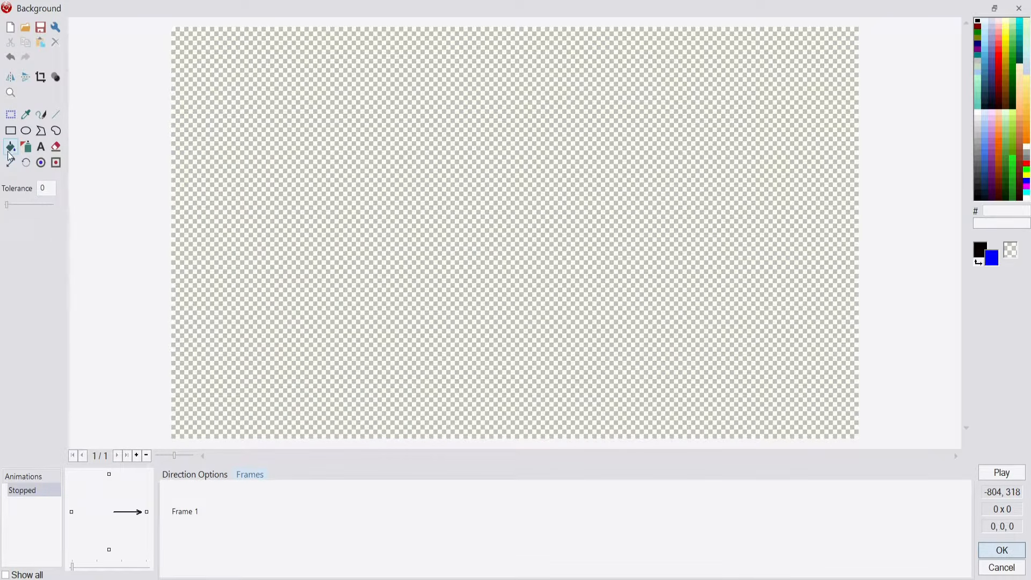
pyautogui.click(978, 20)
pyautogui.click(576, 180)
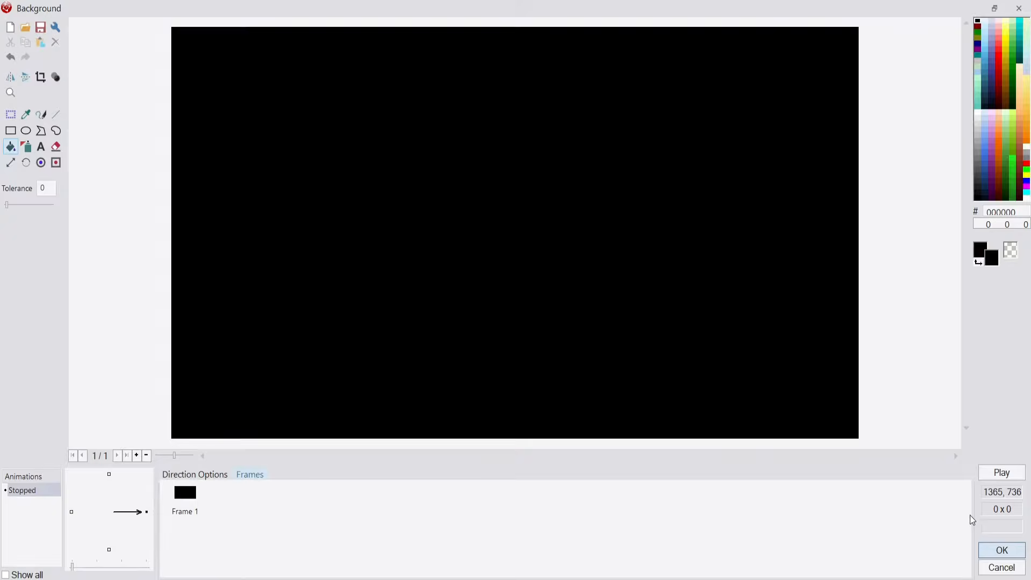
pyautogui.click(1003, 550)
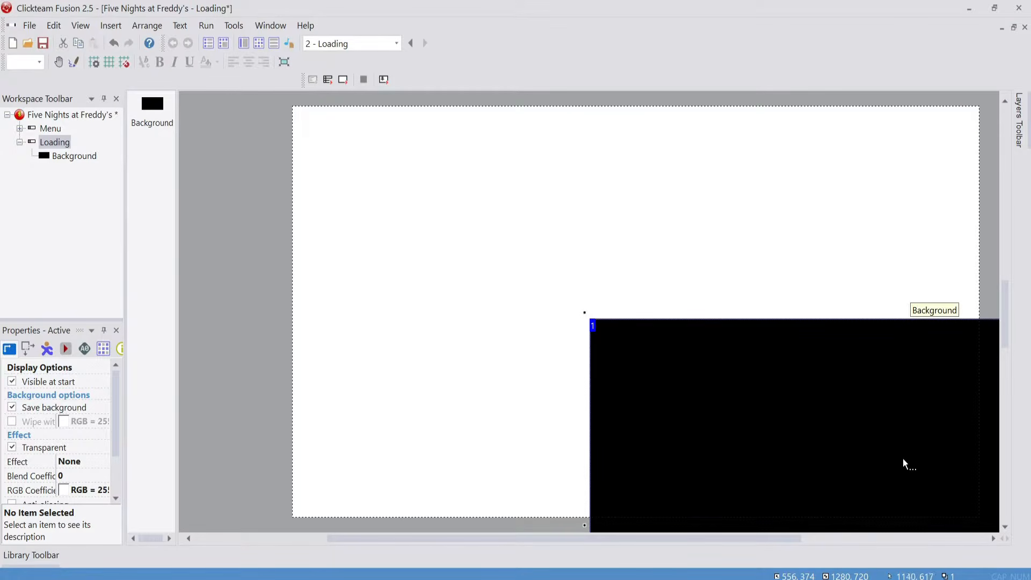
# Align the Background object to the frame's horizontal center and top so it covers the frame
pyautogui.rightClick(904, 463)
pyautogui.moveTo(950, 301)
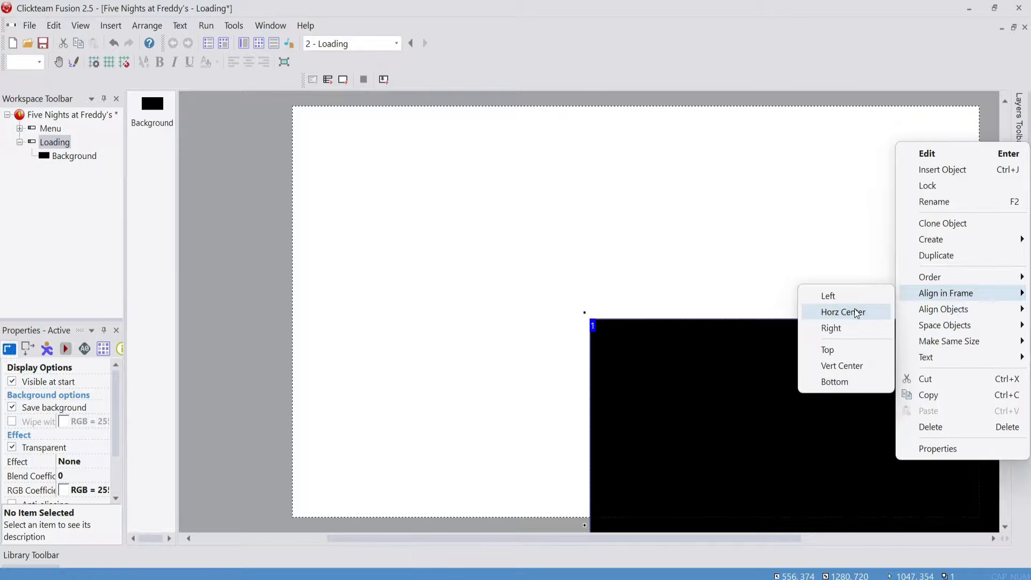
pyautogui.click(848, 311)
pyautogui.rightClick(808, 364)
pyautogui.moveTo(887, 205)
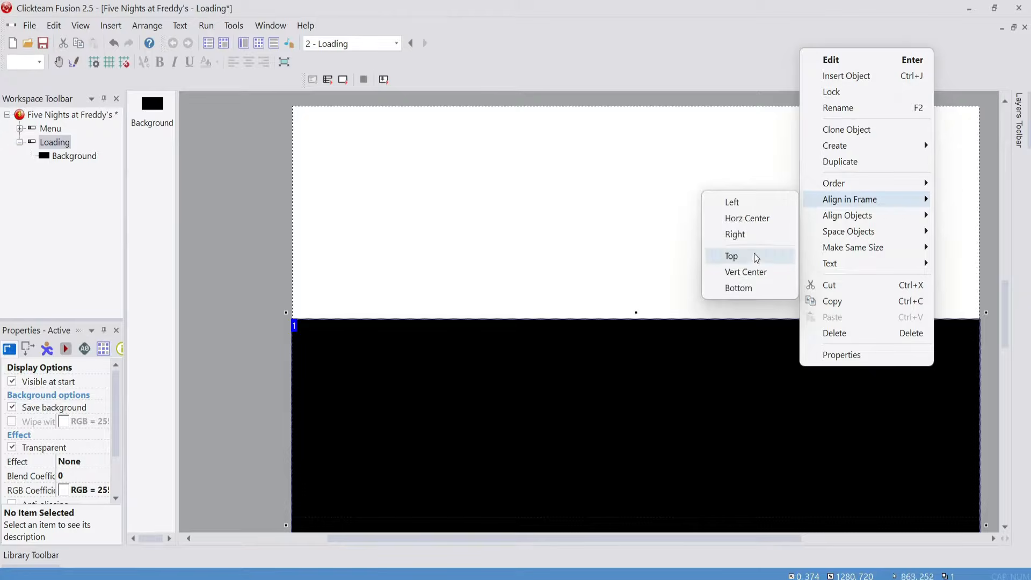
pyautogui.click(731, 256)
pyautogui.click(269, 237)
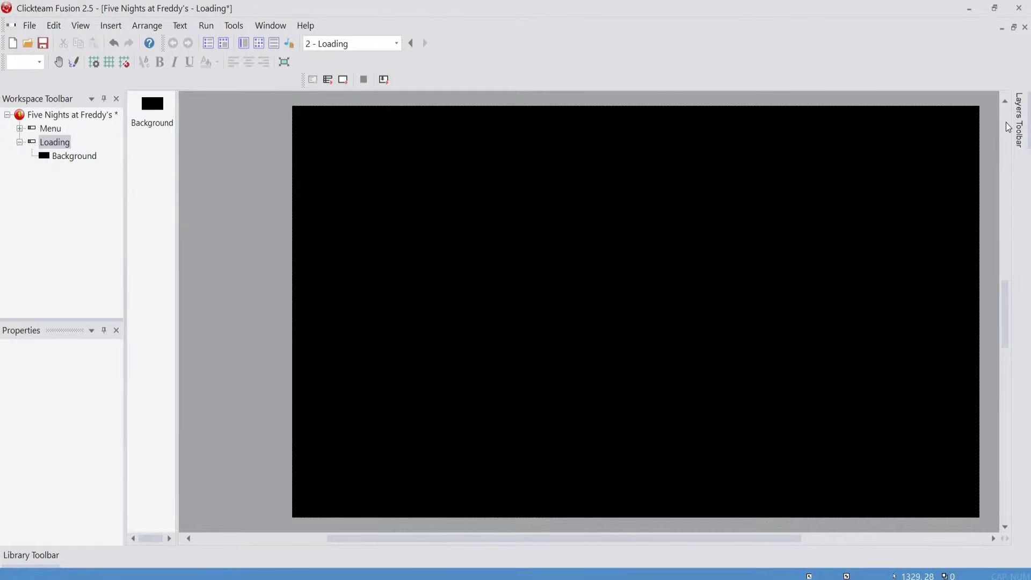
# Add a second layer to the Loading frame and place a String object just above the frame's upper edge
pyautogui.moveTo(1017, 125)
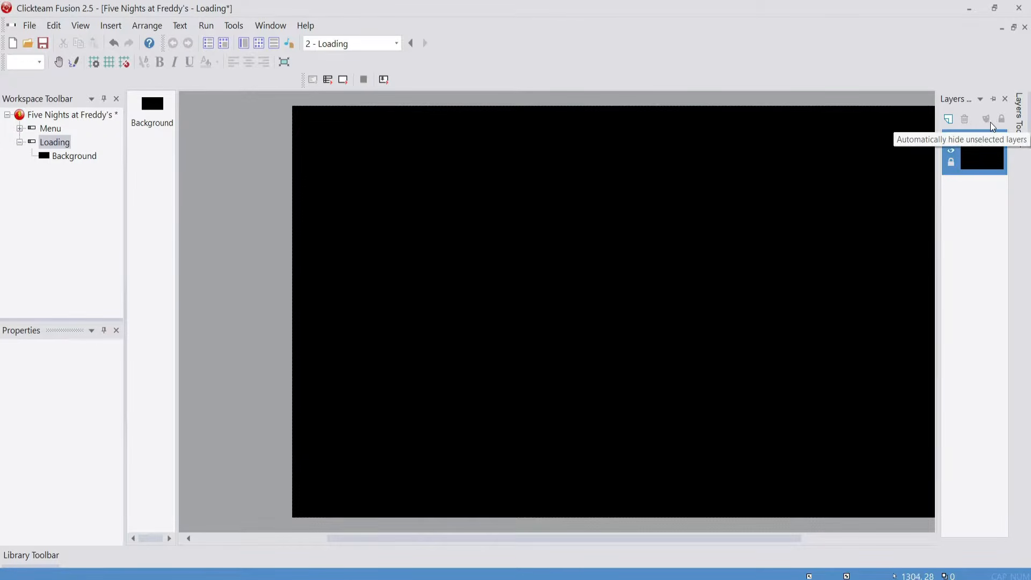
pyautogui.click(949, 119)
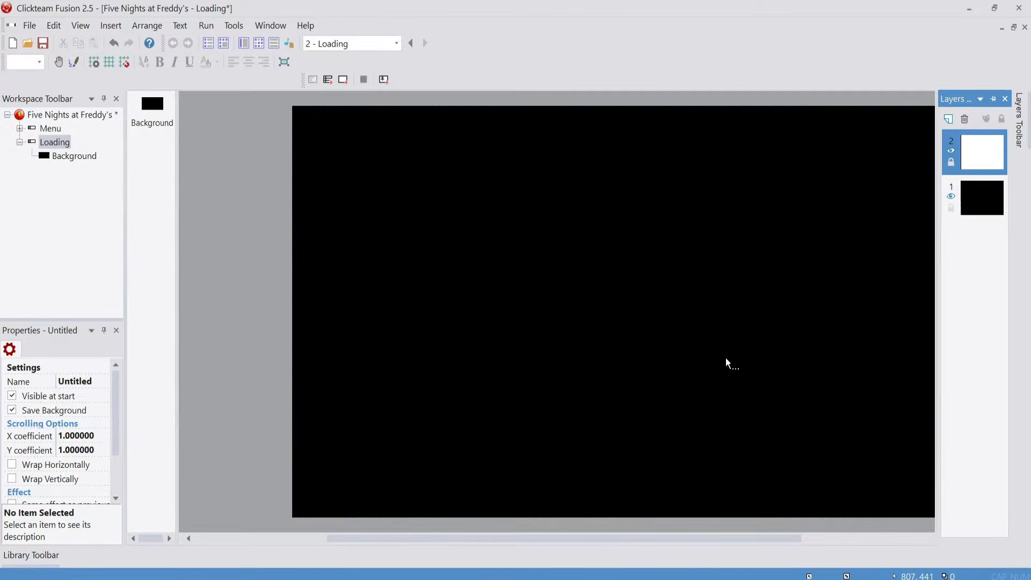
pyautogui.scroll(5, 727, 362)
pyautogui.rightClick(559, 299)
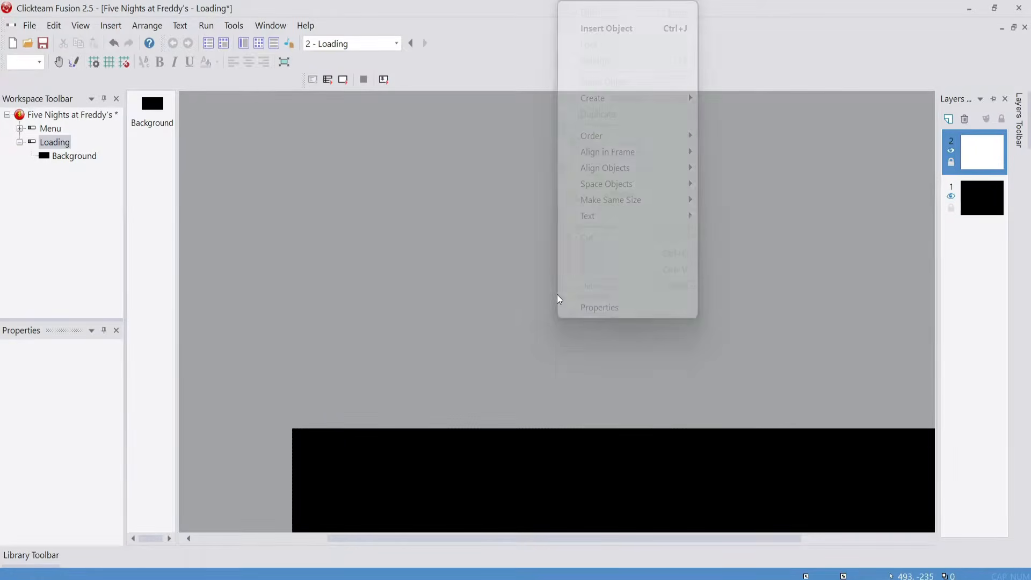
pyautogui.click(596, 30)
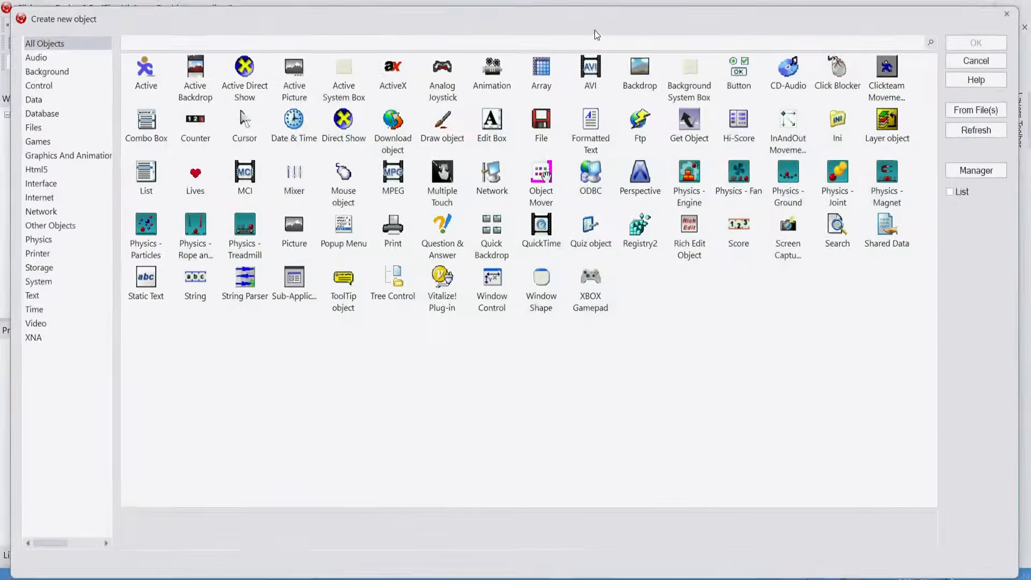
pyautogui.click(194, 293)
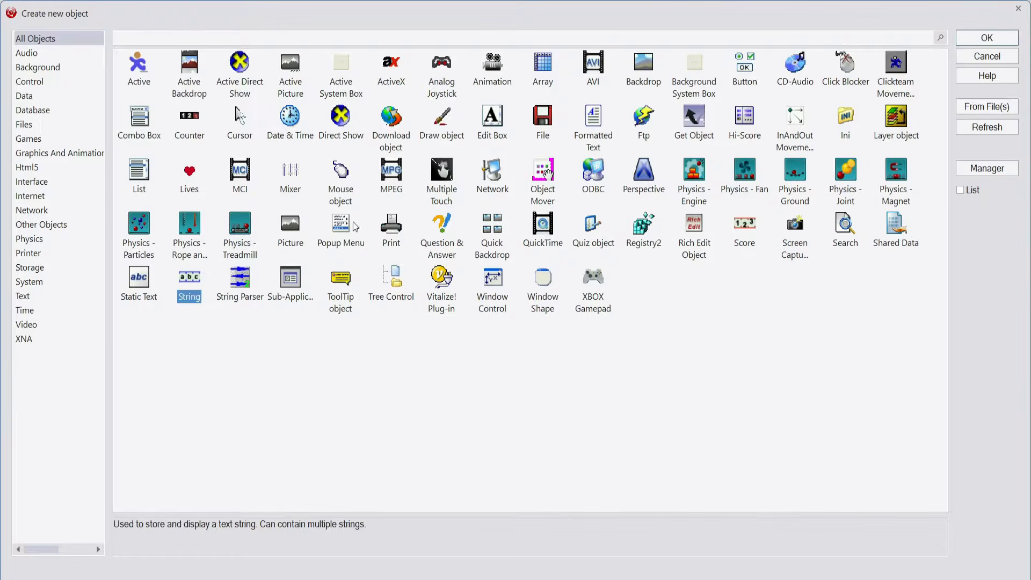
pyautogui.click(992, 36)
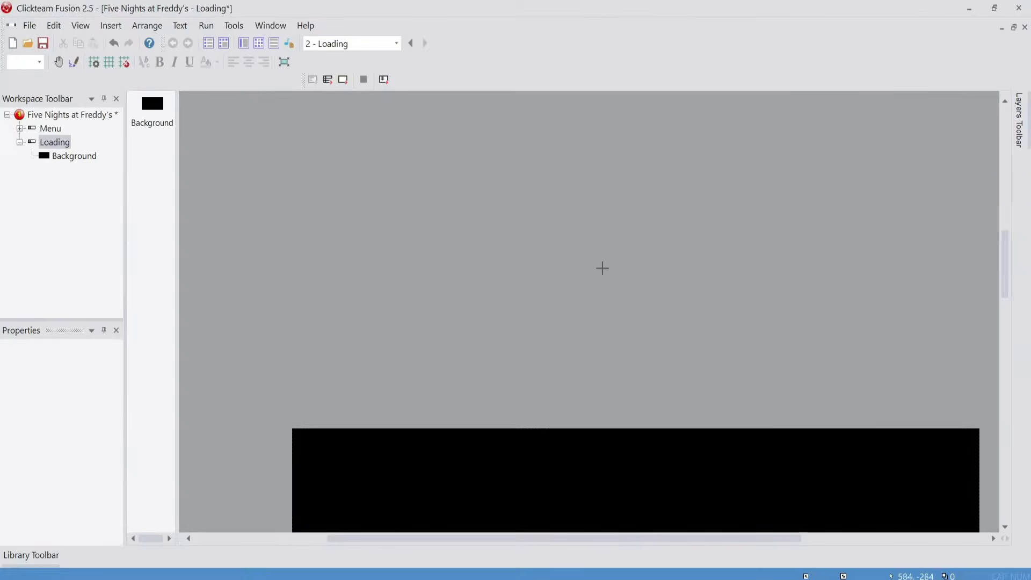
pyautogui.click(503, 376)
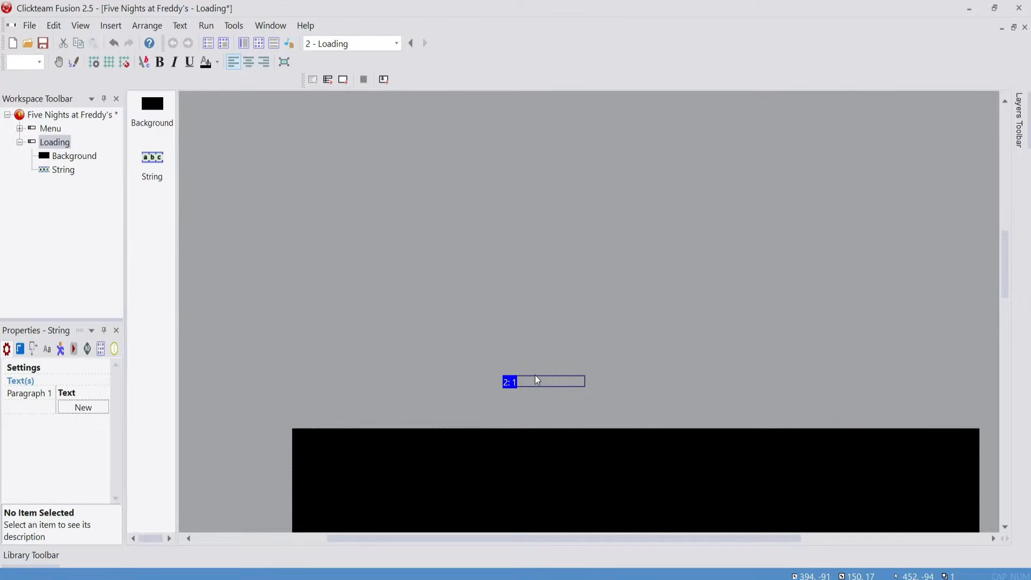
# Rename the String object as LoadingText
pyautogui.rightClick(533, 386)
pyautogui.click(610, 125)
pyautogui.write('L')
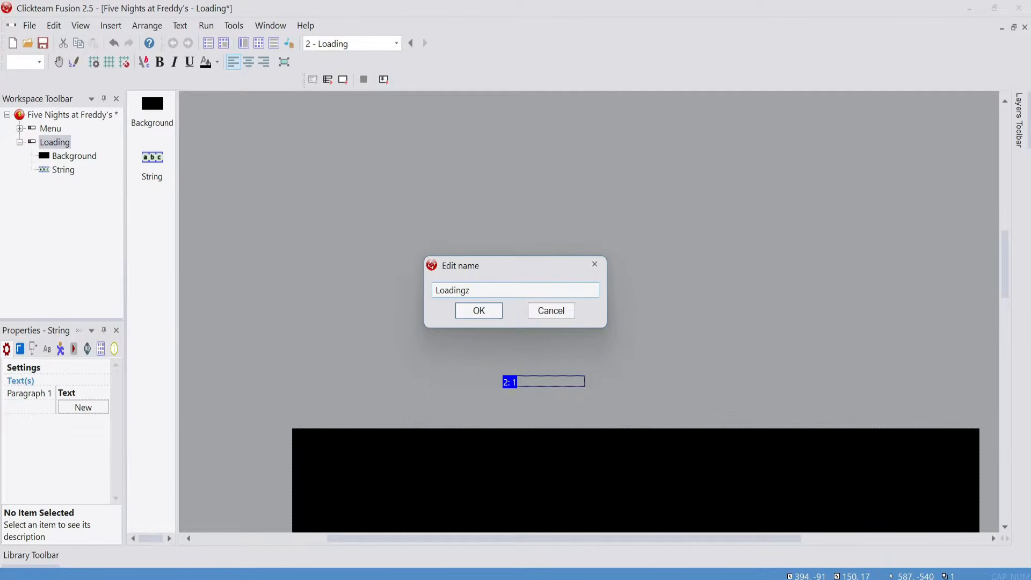
pyautogui.write('oadingText')
pyautogui.press('Return')
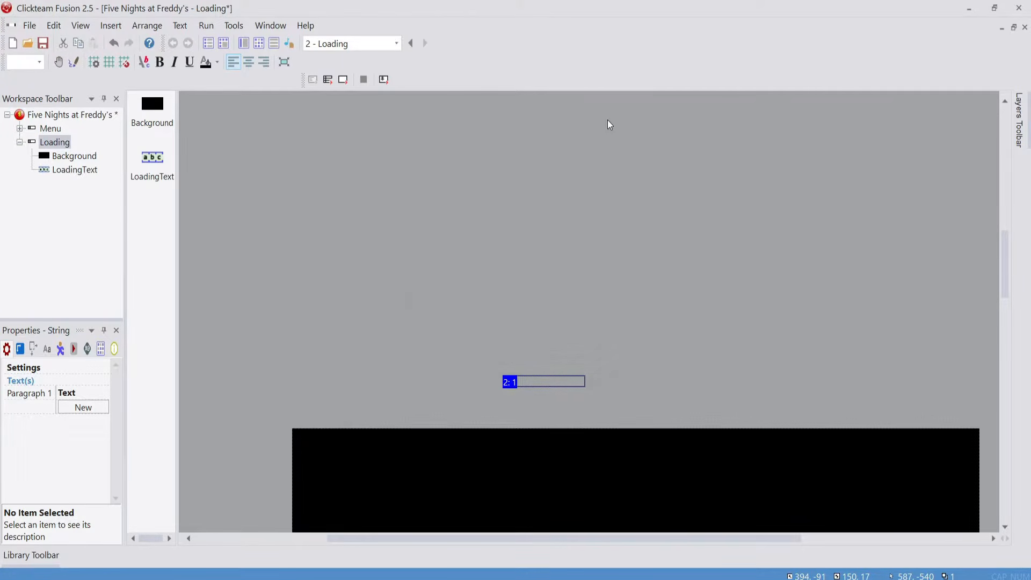
# Set the LoadingText string's font to Terminal at size 16
pyautogui.click(46, 349)
pyautogui.click(64, 386)
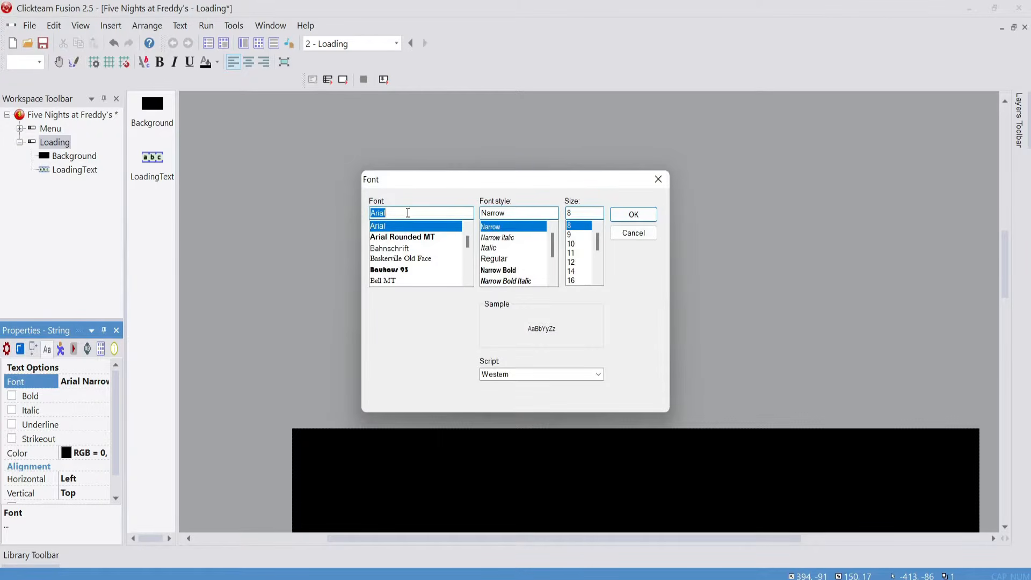
pyautogui.write('Ter')
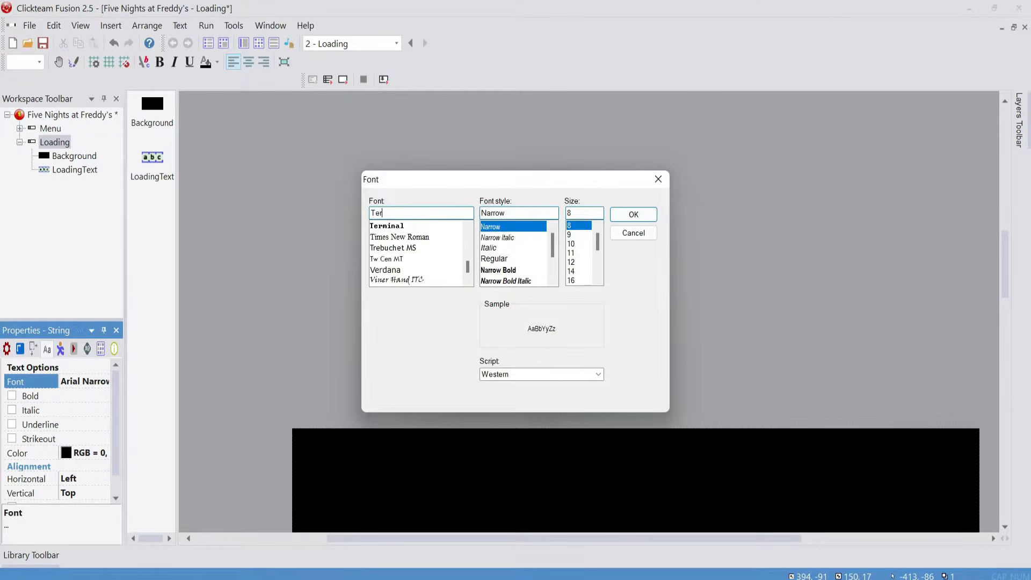
pyautogui.click(408, 227)
pyautogui.press('Tab')
pyautogui.press('Tab')
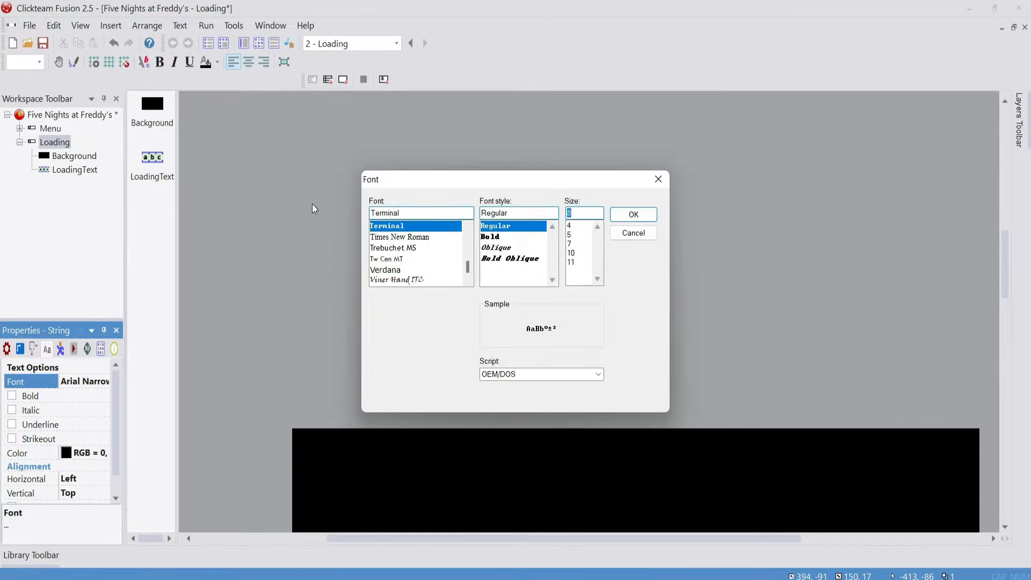
pyautogui.write('16')
pyautogui.press('Return')
# Enlarge the LoadingText object to about 569 x 108 pixels and set its text color to white
pyautogui.click(560, 385)
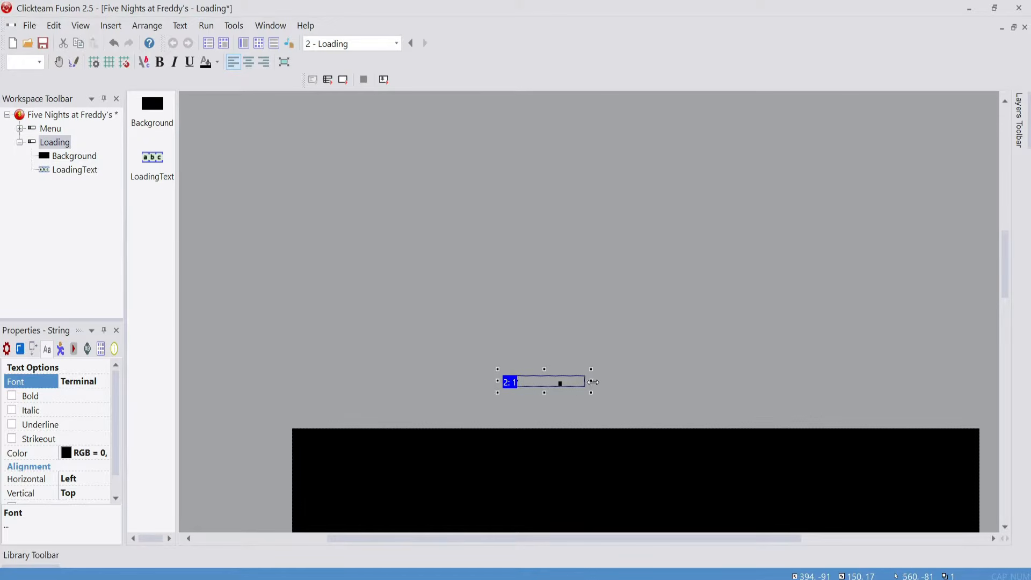
pyautogui.moveTo(592, 382); pyautogui.dragTo(816, 384)
pyautogui.moveTo(657, 392); pyautogui.dragTo(656, 444)
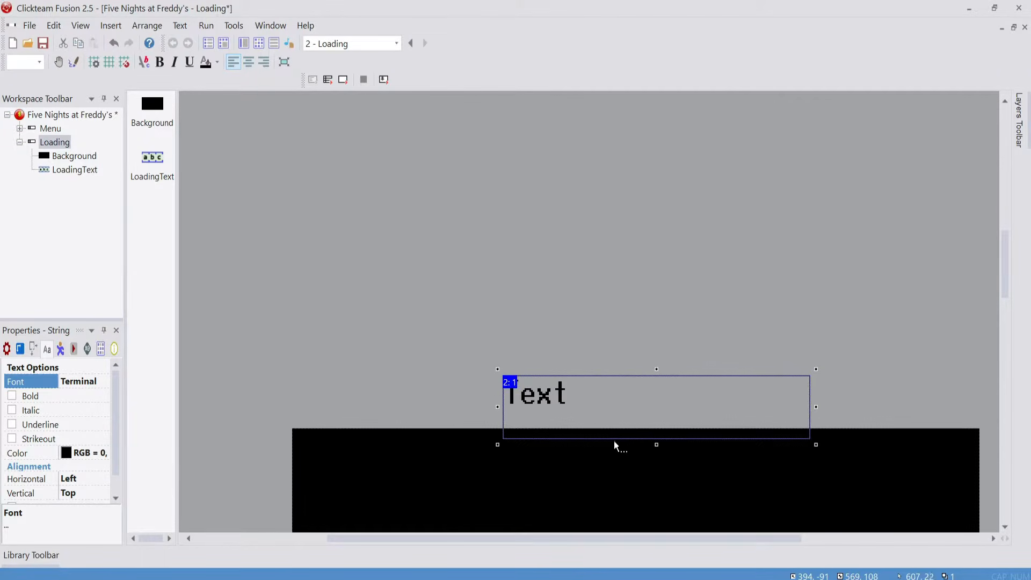
pyautogui.click(66, 454)
pyautogui.click(156, 507)
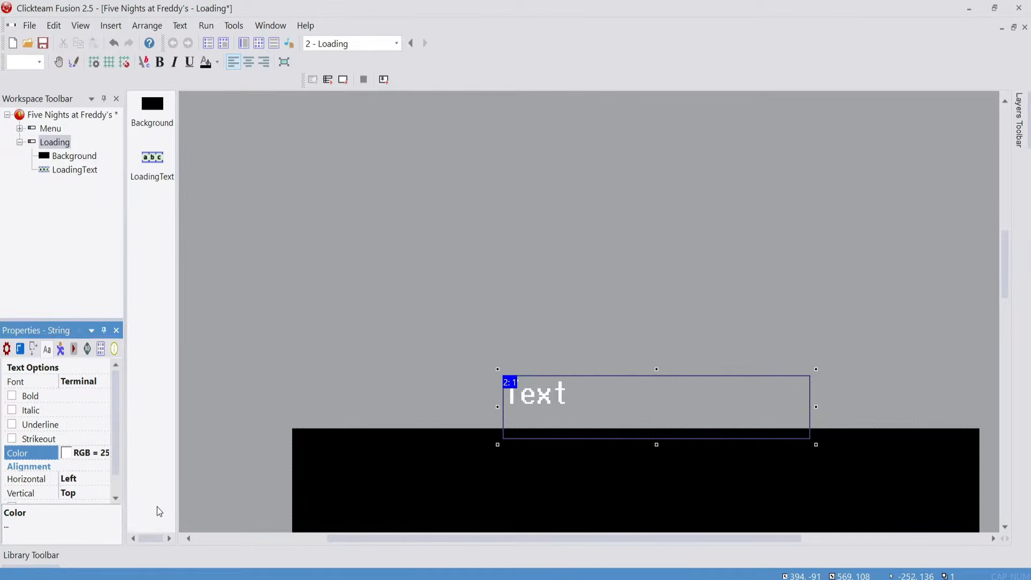
# Center the LoadingText string's text horizontally and change its wording to "Loading"
pyautogui.click(250, 61)
pyautogui.doubleClick(671, 419)
pyautogui.hotkey('ctrl', 'a')
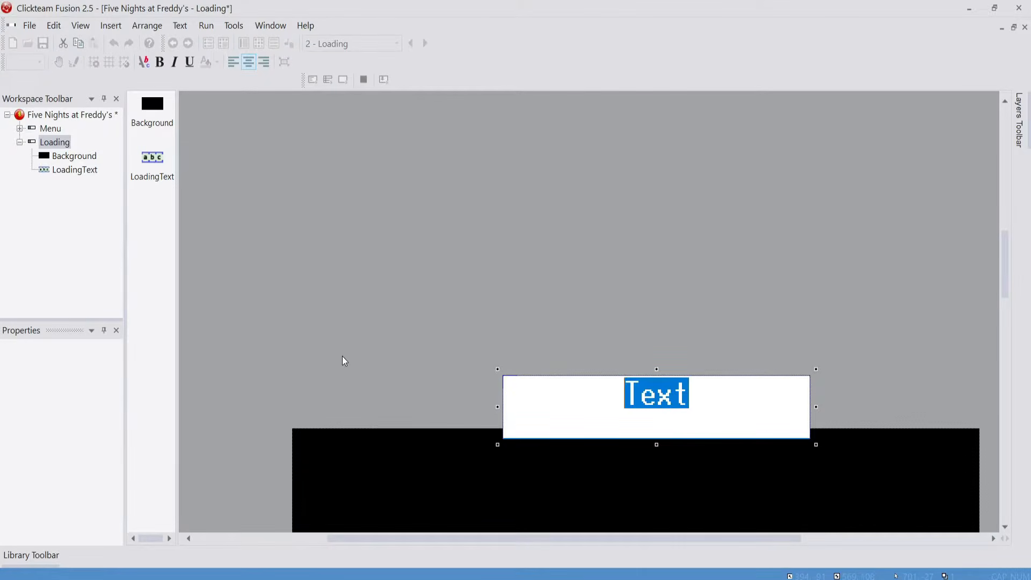
pyautogui.write('Loading')
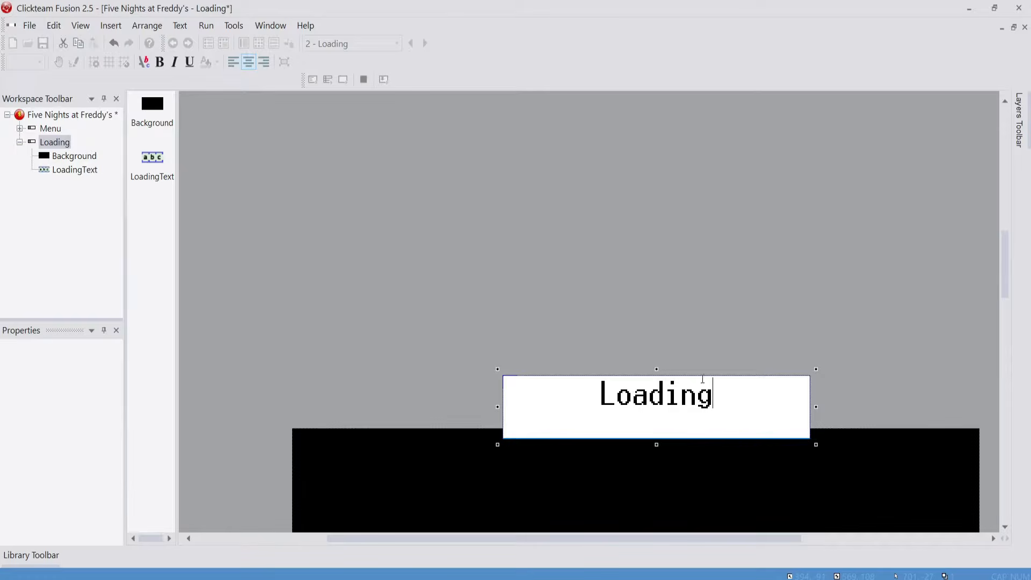
pyautogui.rightClick(723, 400)
pyautogui.click(666, 307)
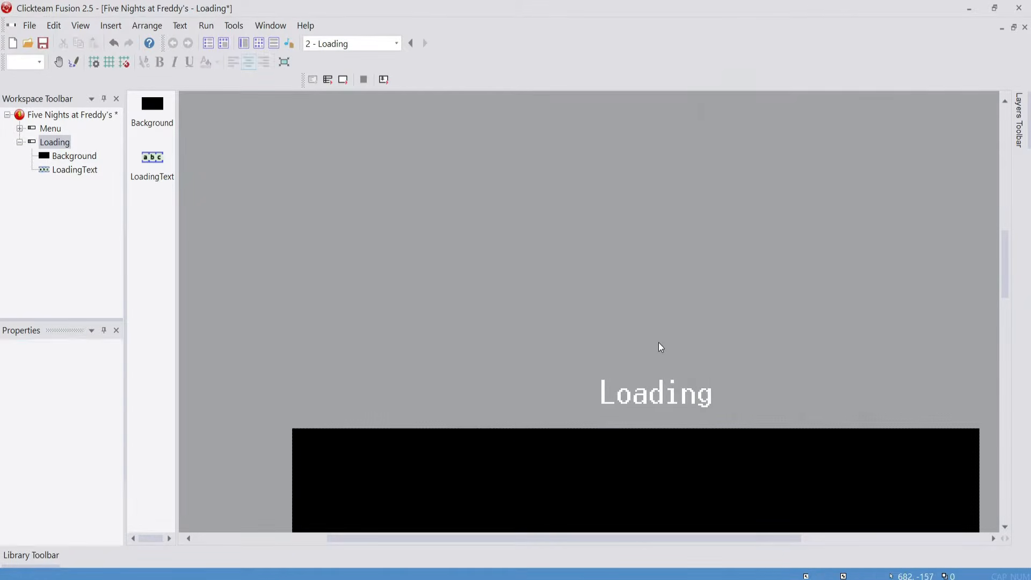
# Align the LoadingText object to the vertical and horizontal center of the frame
pyautogui.scroll(-4, 682, 359)
pyautogui.scroll(1, 668, 200)
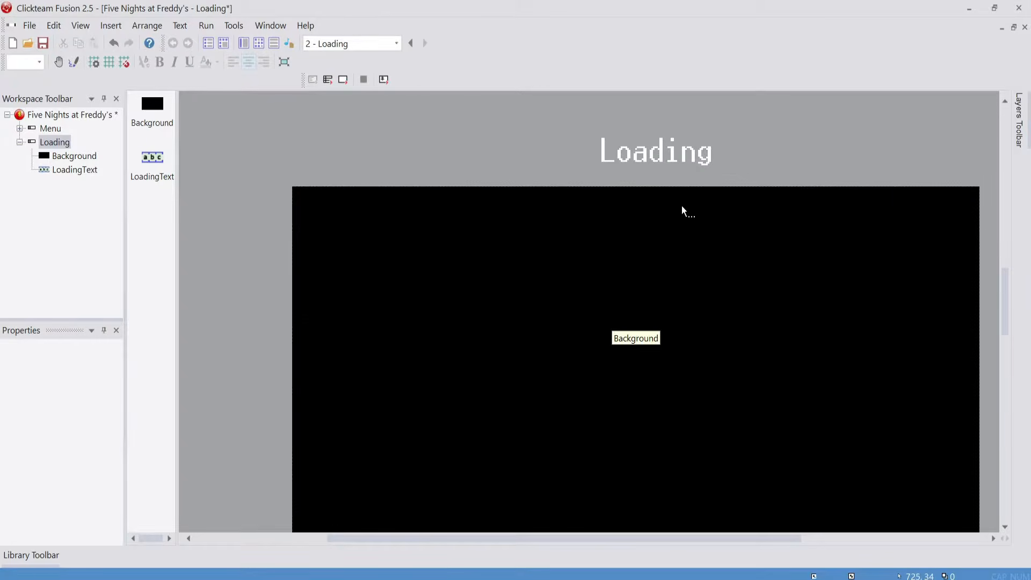
pyautogui.rightClick(664, 165)
pyautogui.moveTo(726, 319)
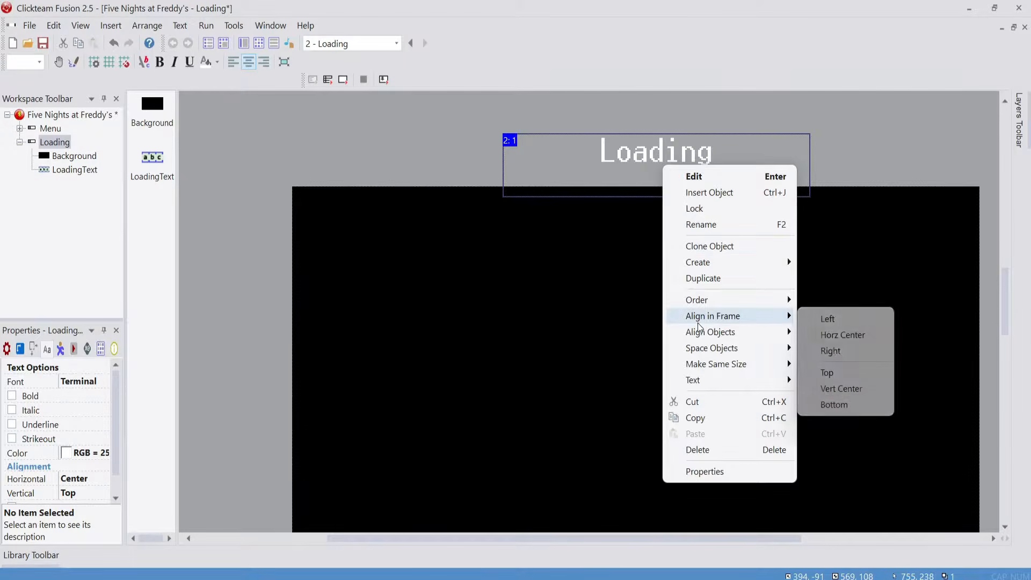
pyautogui.click(842, 388)
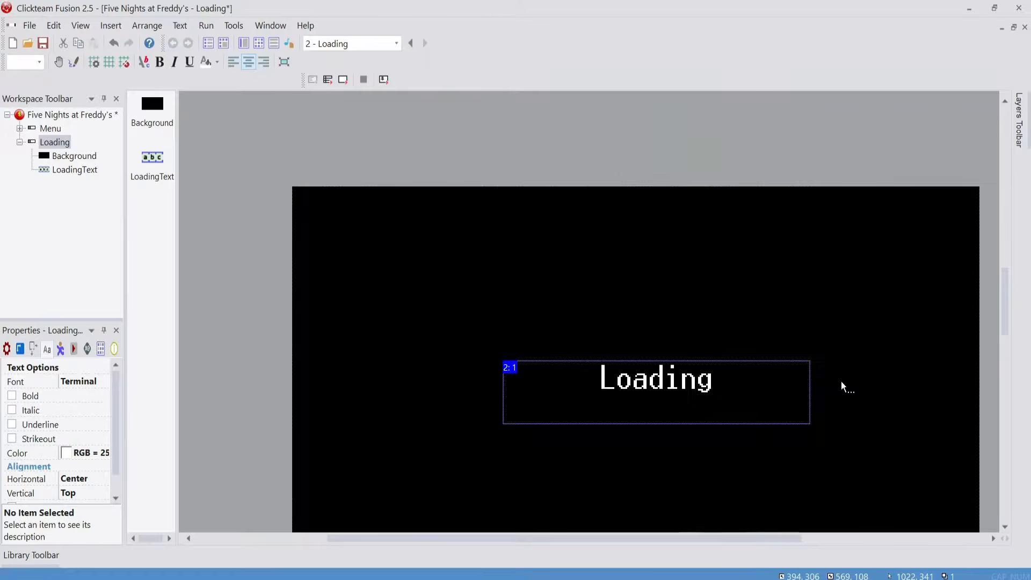
pyautogui.rightClick(700, 391)
pyautogui.moveTo(795, 221)
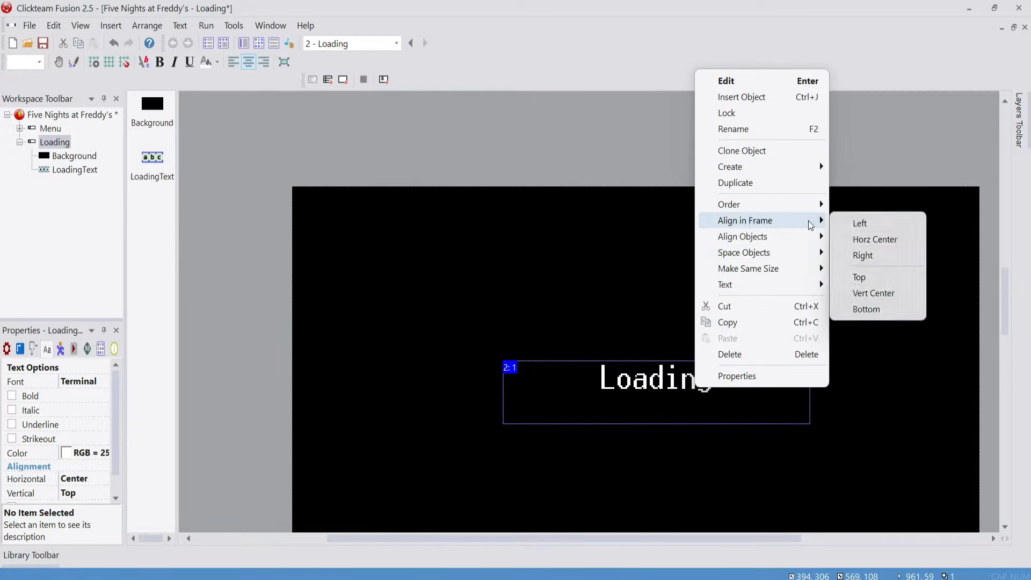
pyautogui.click(875, 237)
pyautogui.click(701, 152)
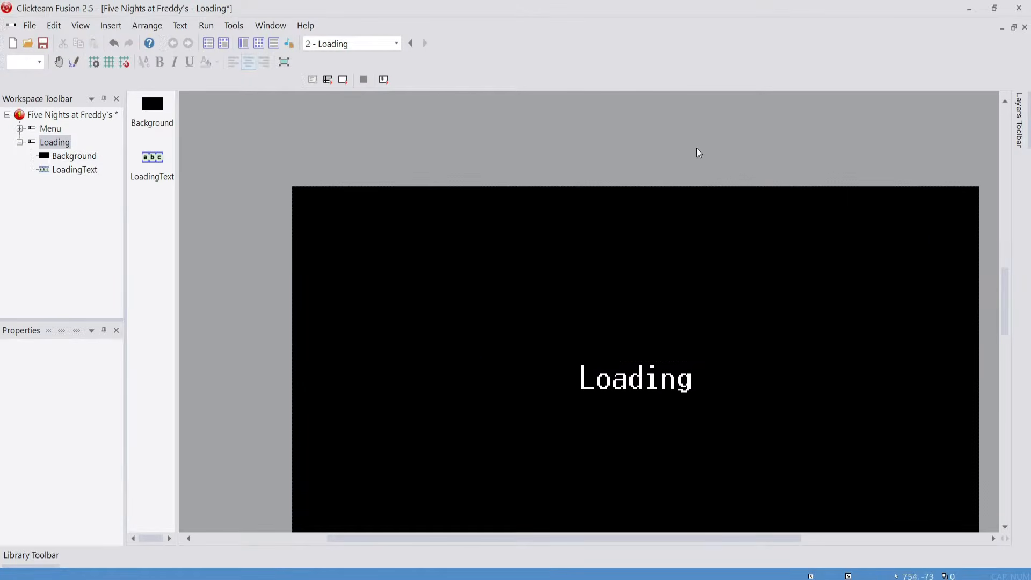
# Run the whole application, start a new game to check the Loading frame, and close the test run
pyautogui.hscroll(3, 767, 371)
pyautogui.scroll(-3, 656, 362)
pyautogui.scroll(2, 614, 415)
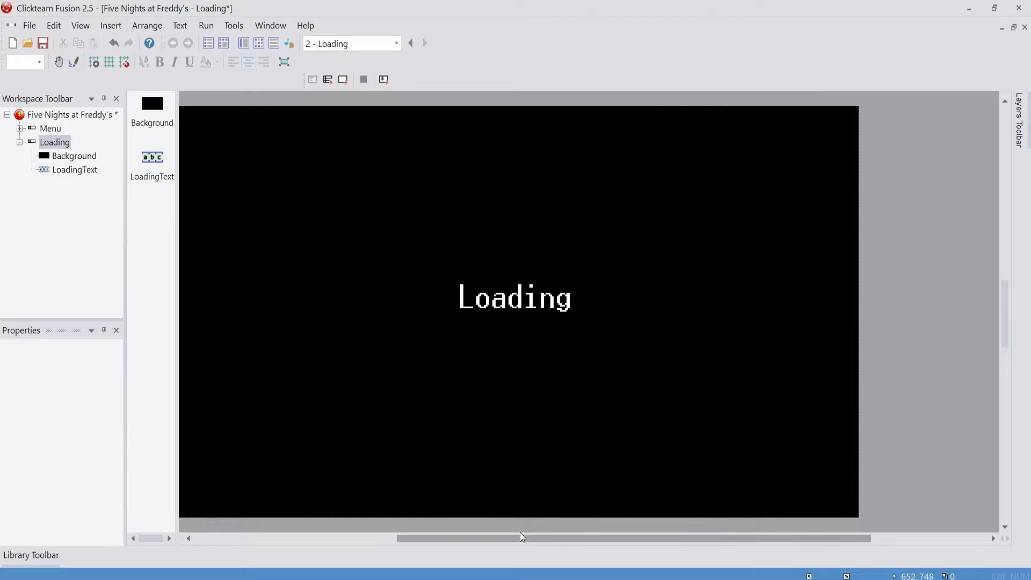
pyautogui.click(332, 80)
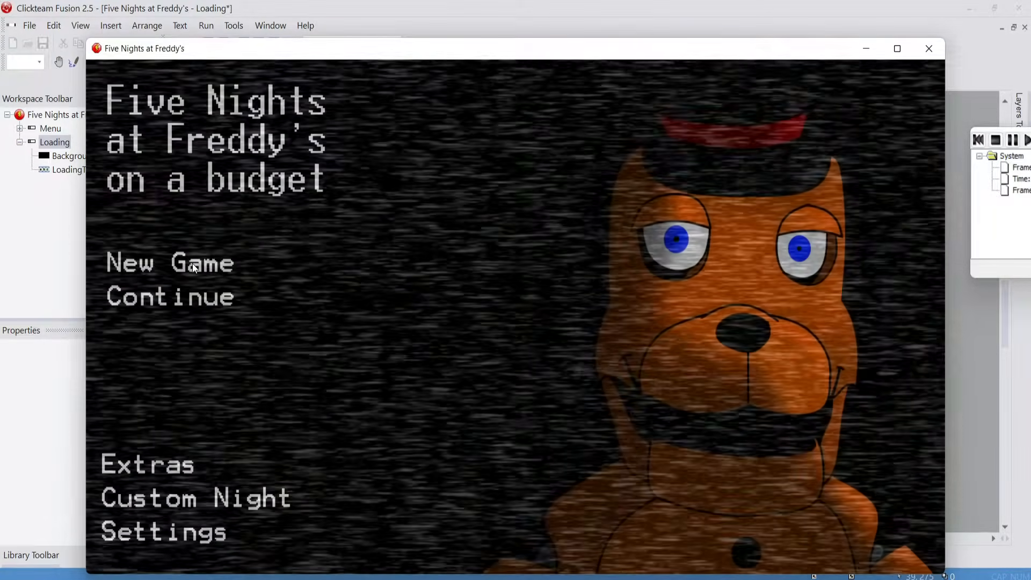
pyautogui.click(192, 263)
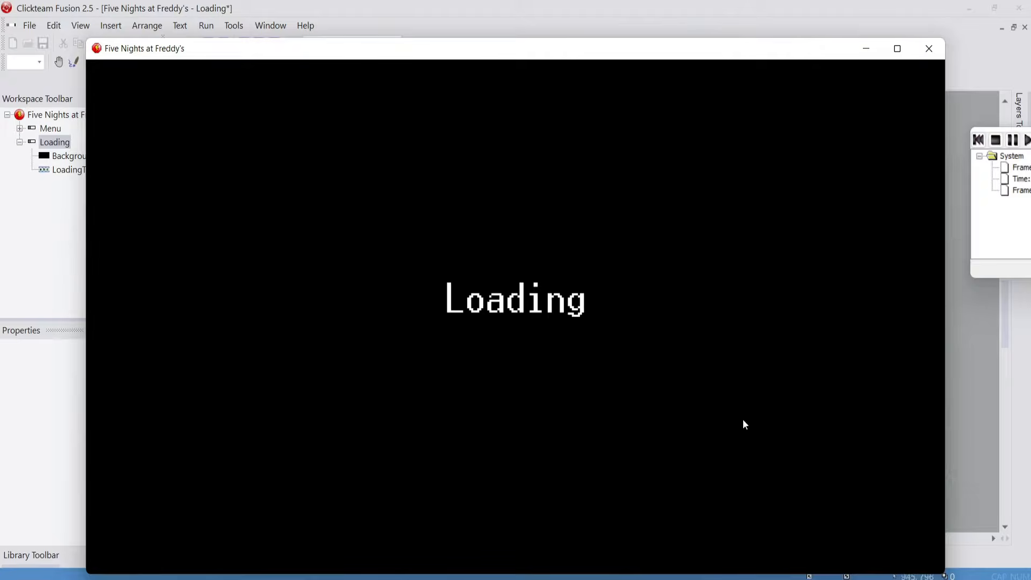
pyautogui.click(928, 50)
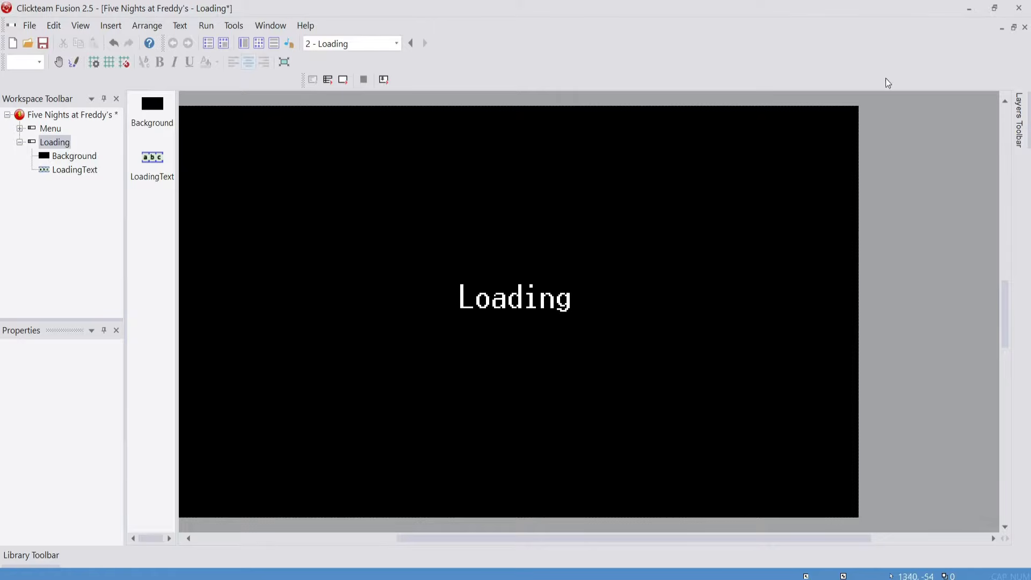
# Add a new frame named NightOne to the Five Nights at Freddy's application
pyautogui.moveTo(663, 539); pyautogui.dragTo(643, 539)
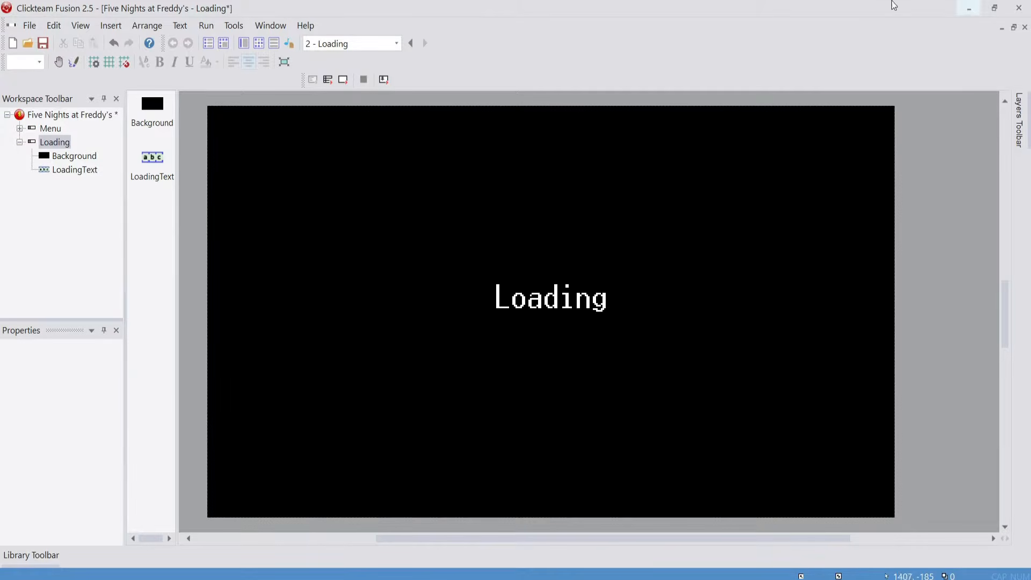
pyautogui.click(20, 142)
pyautogui.rightClick(50, 114)
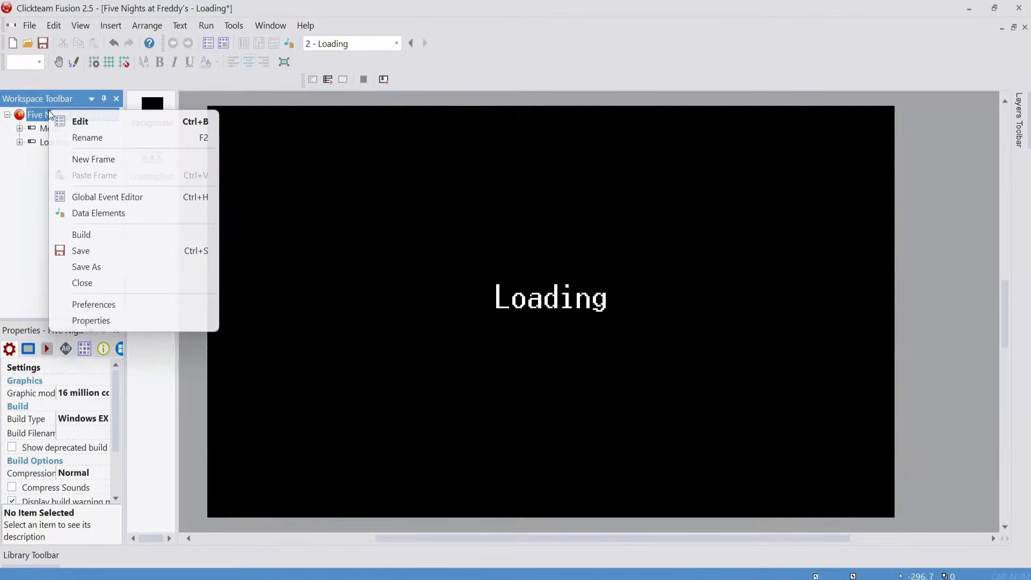
pyautogui.click(39, 142)
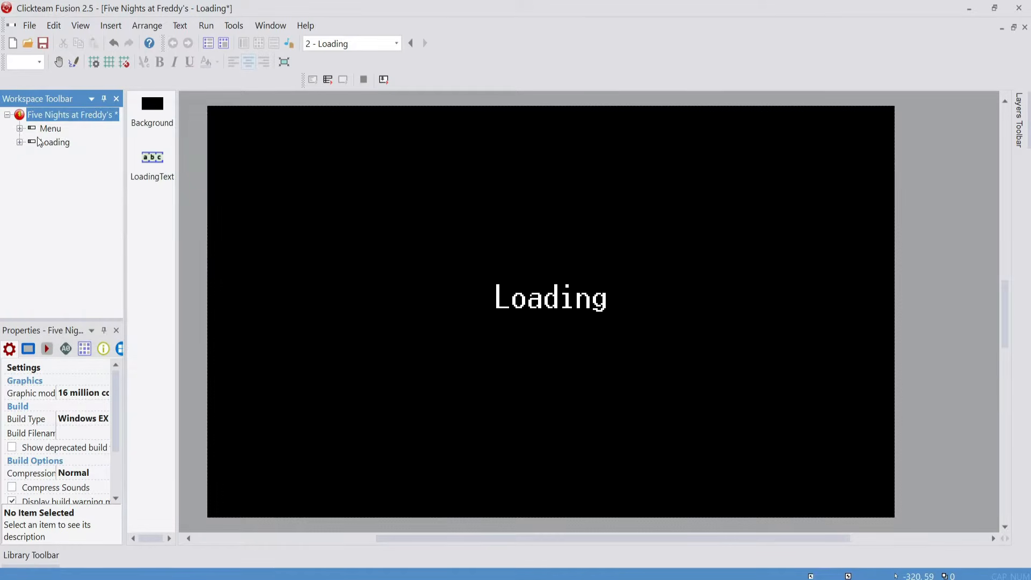
pyautogui.rightClick(55, 115)
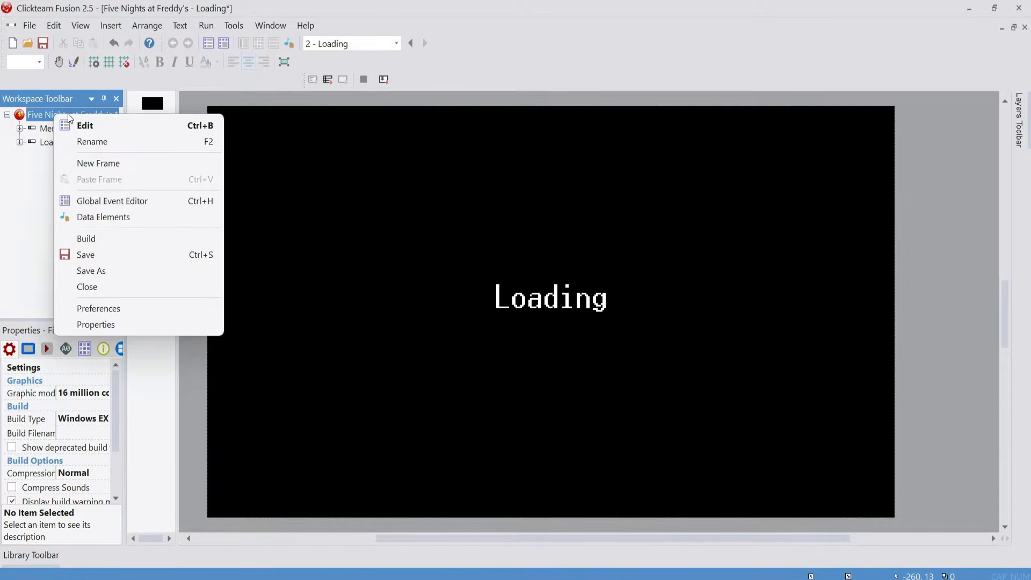
pyautogui.click(109, 164)
pyautogui.write('Night')
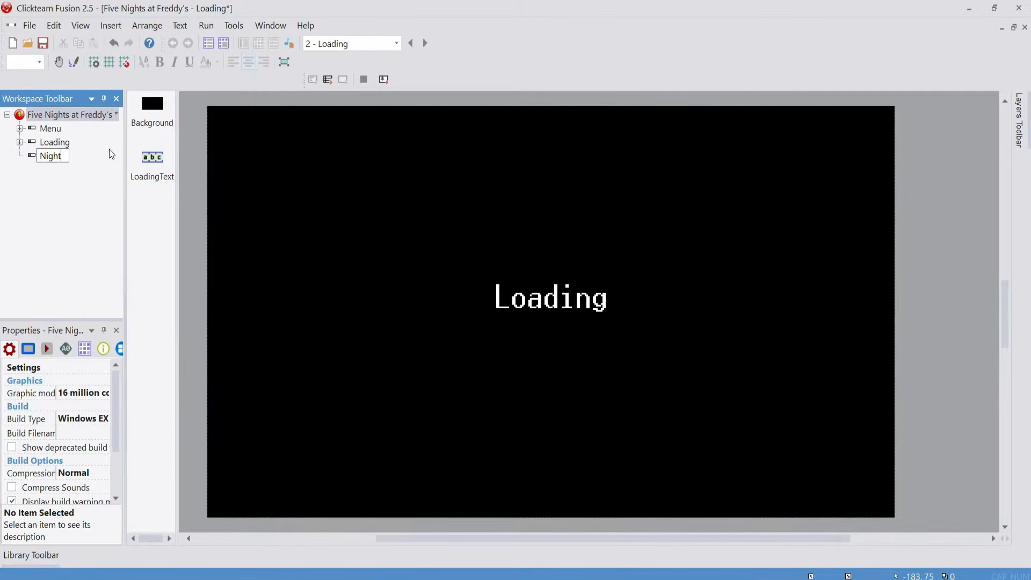
pyautogui.write('One')
pyautogui.press('Return')
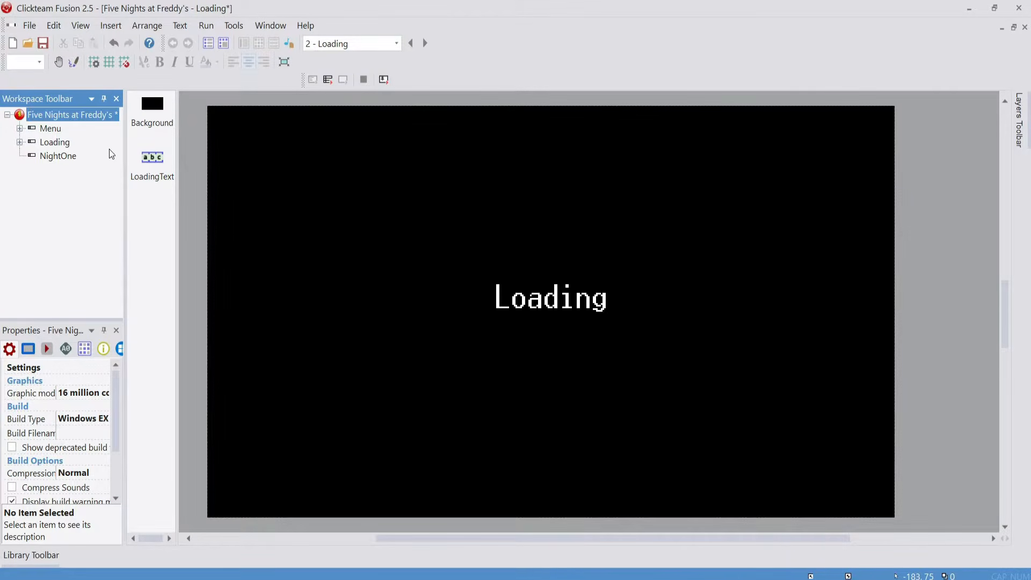
# Open the Loading frame's event editor and insert a group of events titled Timer, active when the frame starts
pyautogui.click(57, 143)
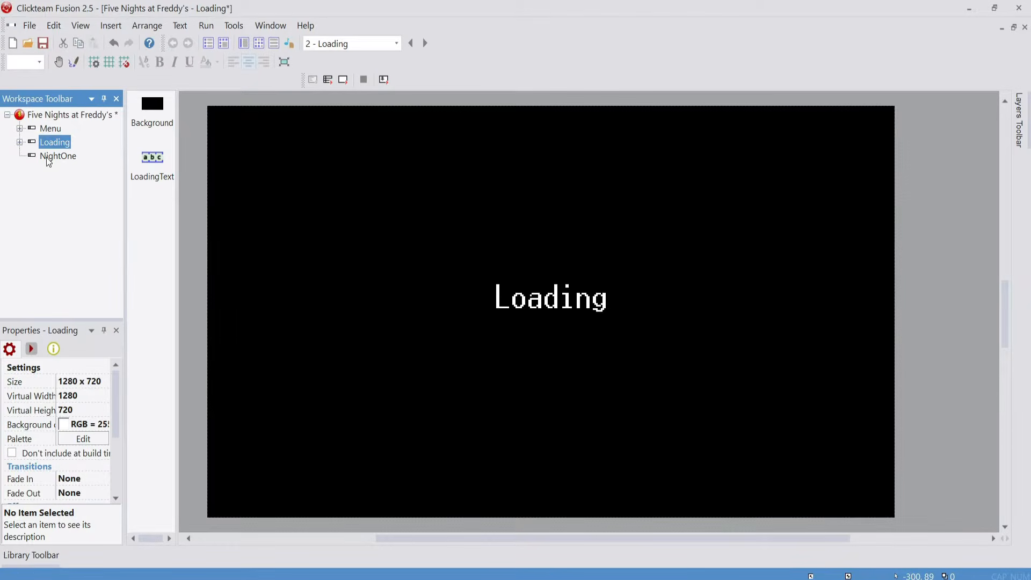
pyautogui.click(259, 46)
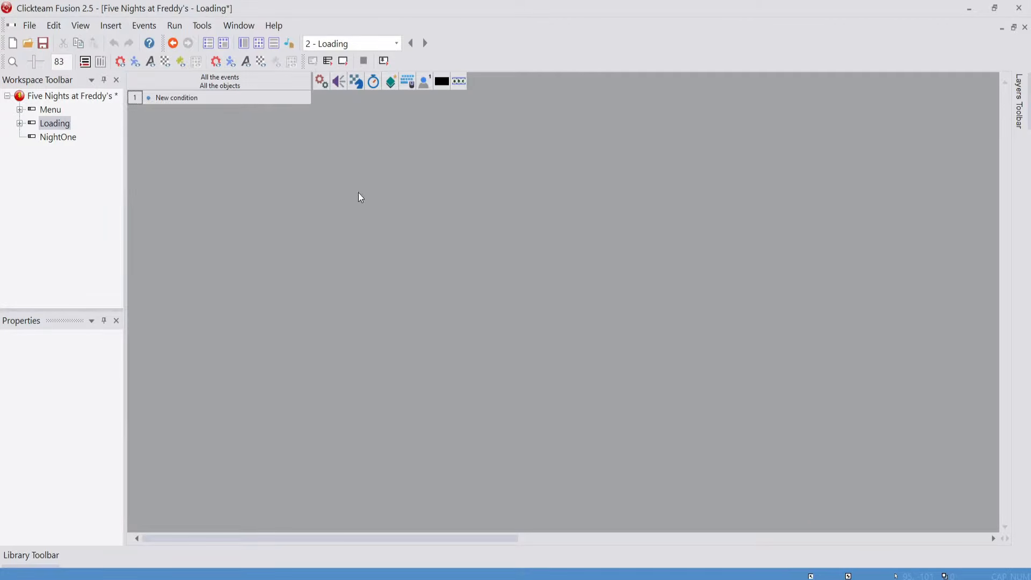
pyautogui.rightClick(134, 102)
pyautogui.click(540, 186)
pyautogui.rightClick(138, 95)
pyautogui.moveTo(195, 140)
pyautogui.click(398, 178)
pyautogui.write('Timer')
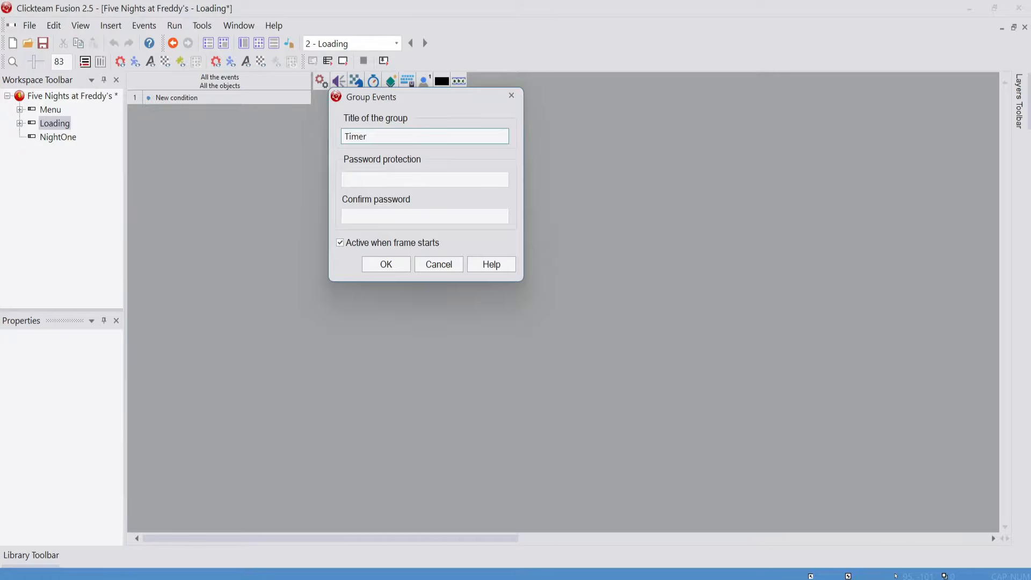
pyautogui.press('Return')
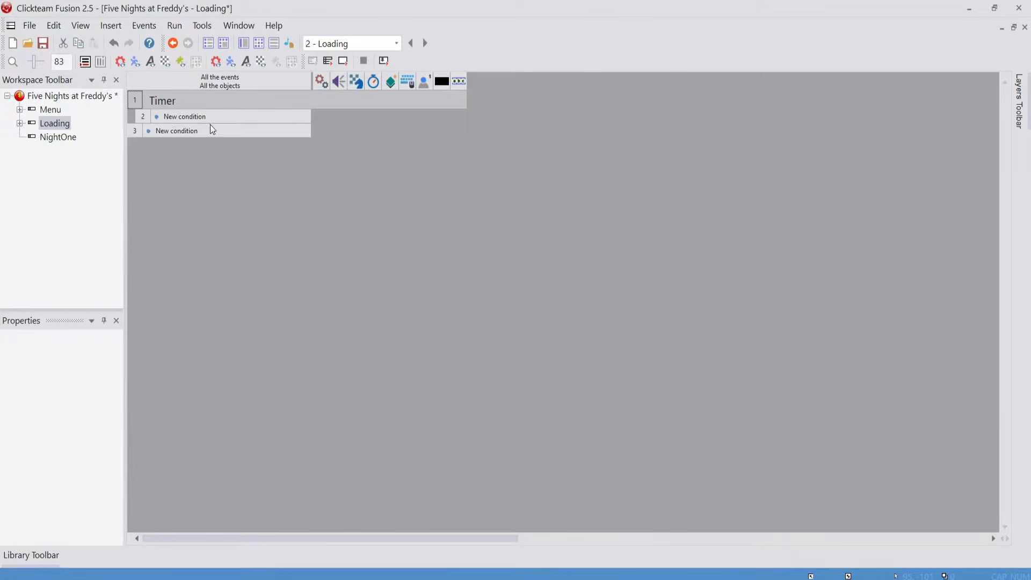
# Add a Start of Frame condition from the storyboard controls inside the Timer group
pyautogui.click(182, 117)
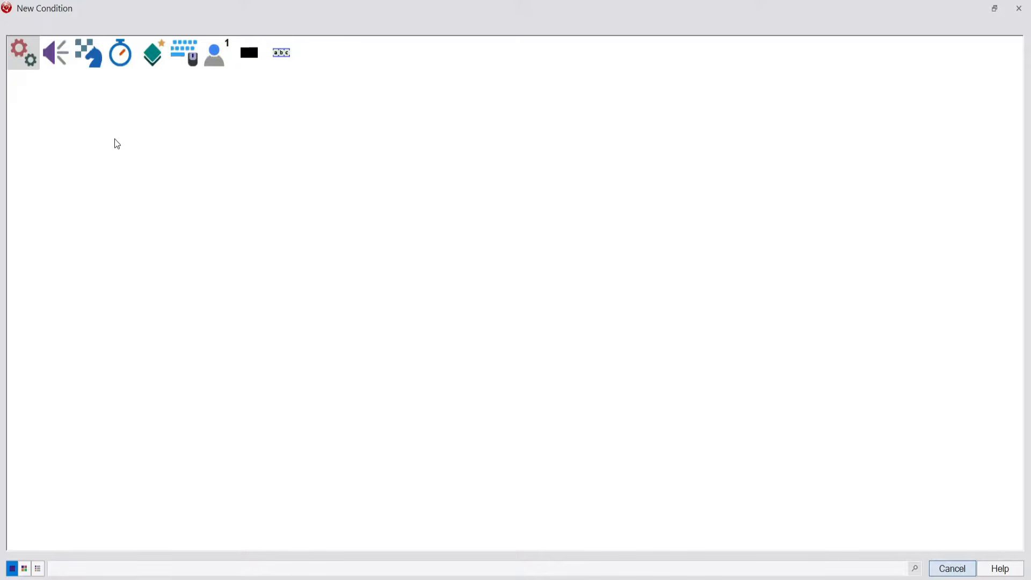
pyautogui.click(94, 58)
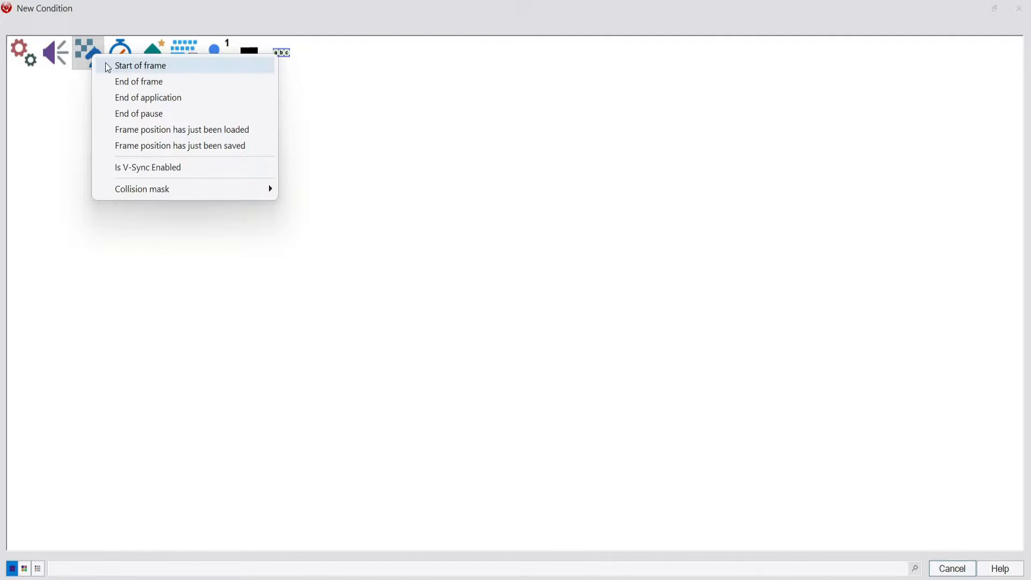
pyautogui.click(108, 67)
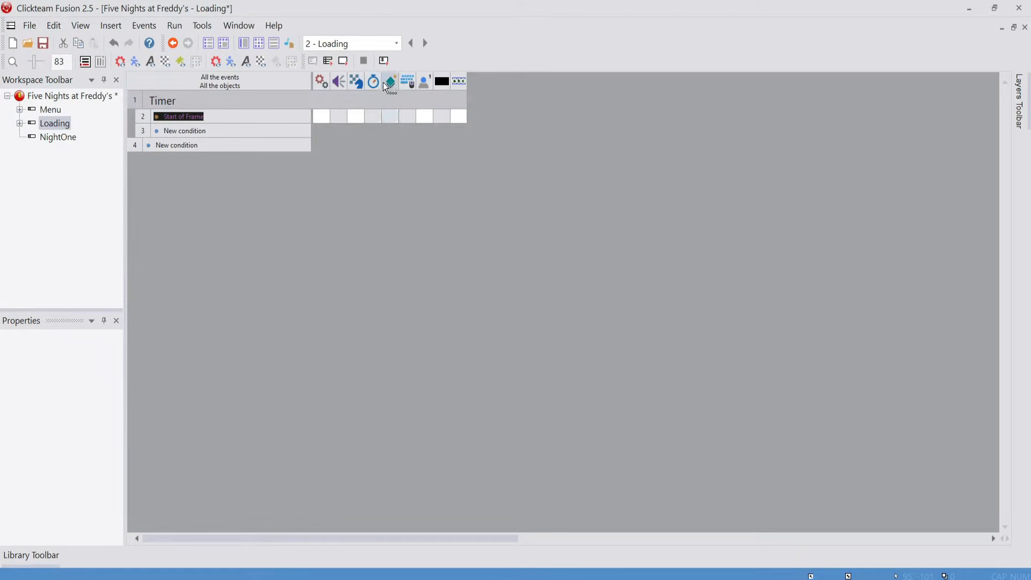
# Give the Start of Frame event a timer action that fires an event after a 5-second delay
pyautogui.rightClick(370, 122)
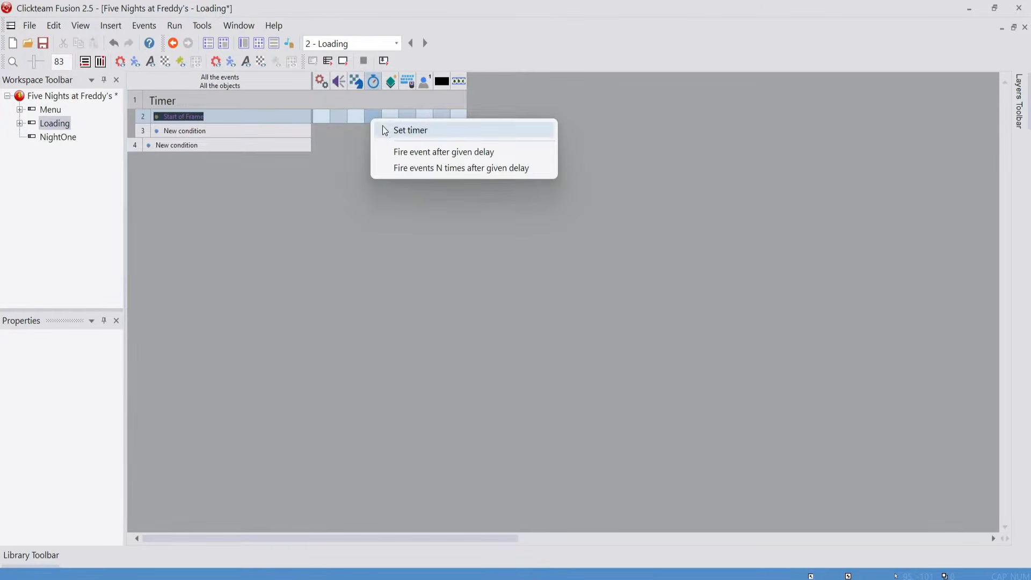
pyautogui.click(388, 153)
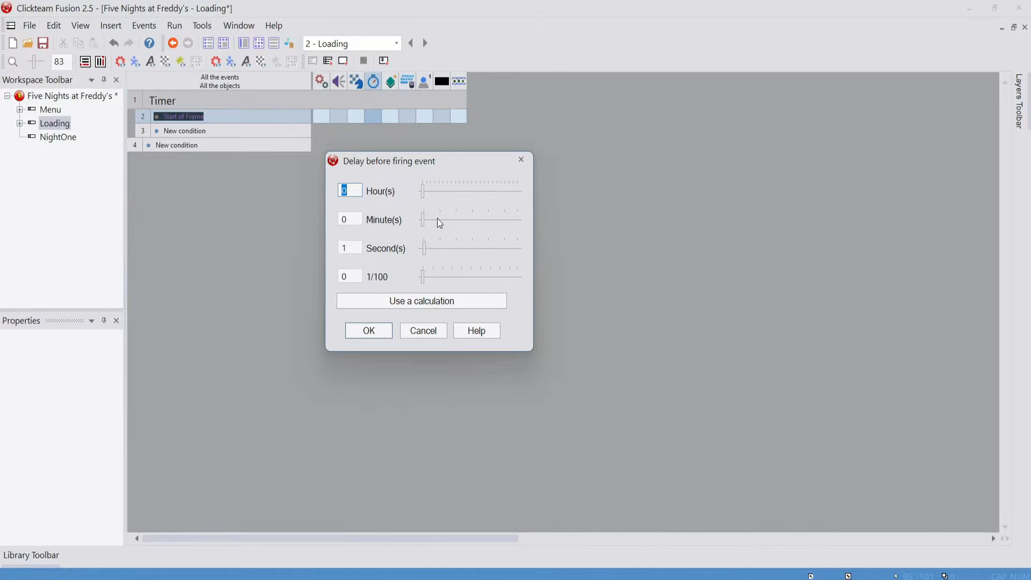
pyautogui.doubleClick(348, 248)
pyautogui.write('5')
pyautogui.click(364, 331)
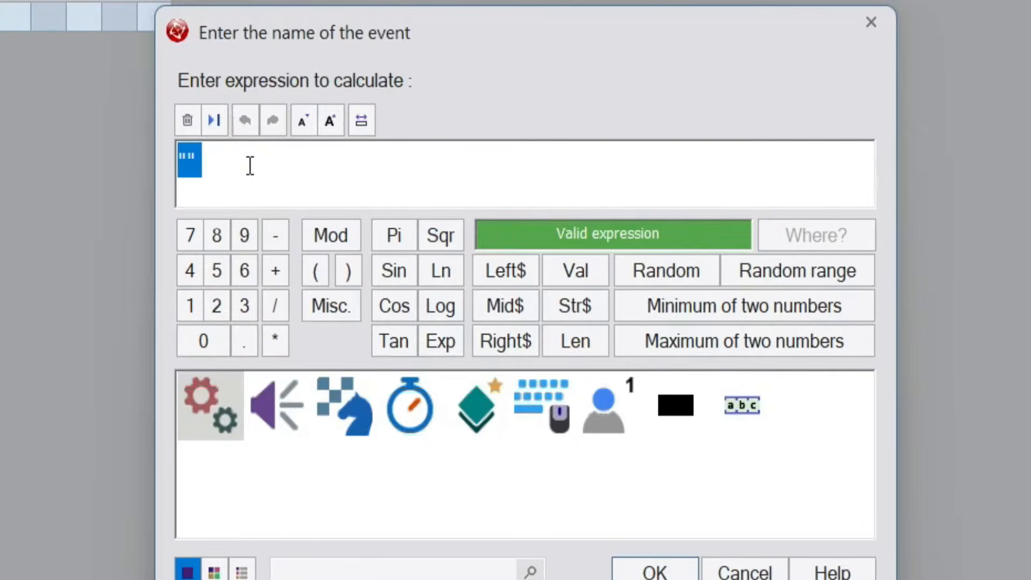
# Enter "JumptoFrame" in quotation marks as the name of the delayed event
pyautogui.write('"Jum')
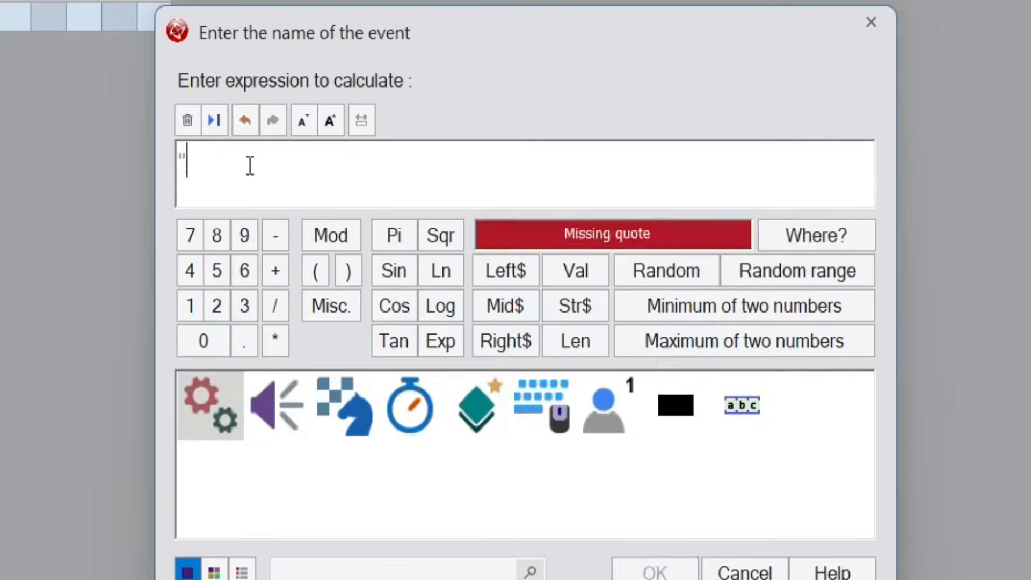
pyautogui.write('p')
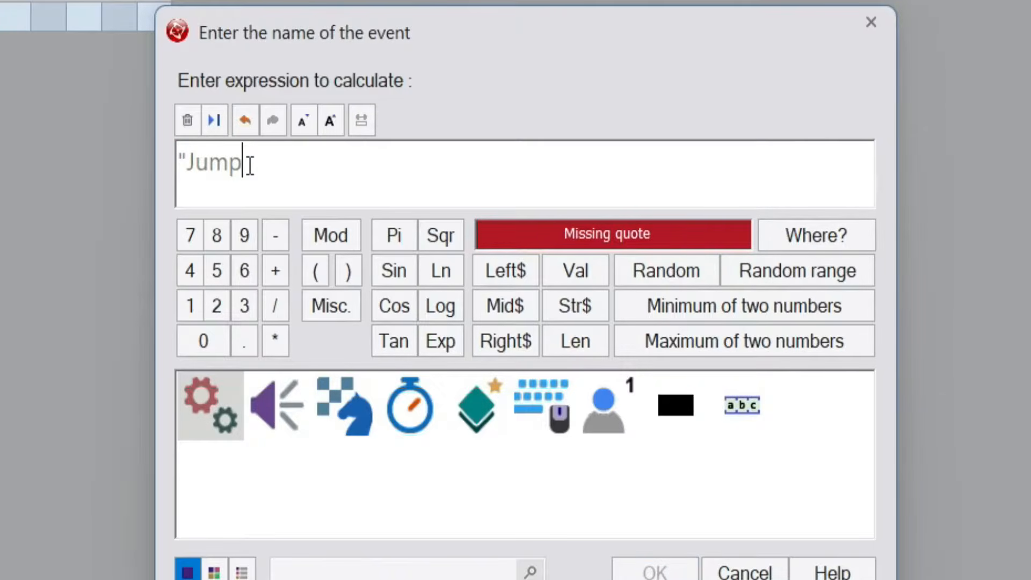
pyautogui.write('toFram')
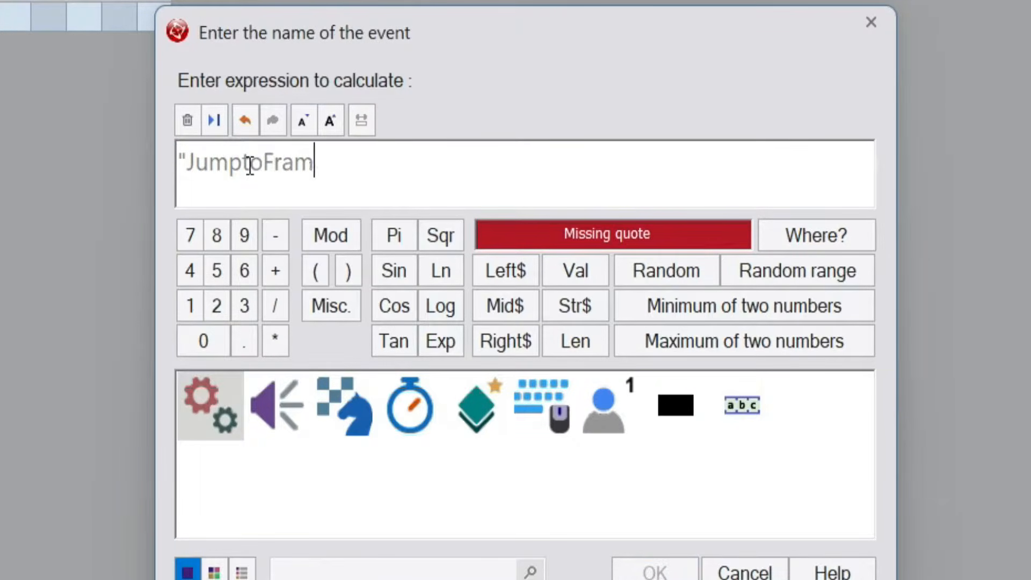
pyautogui.write('e"')
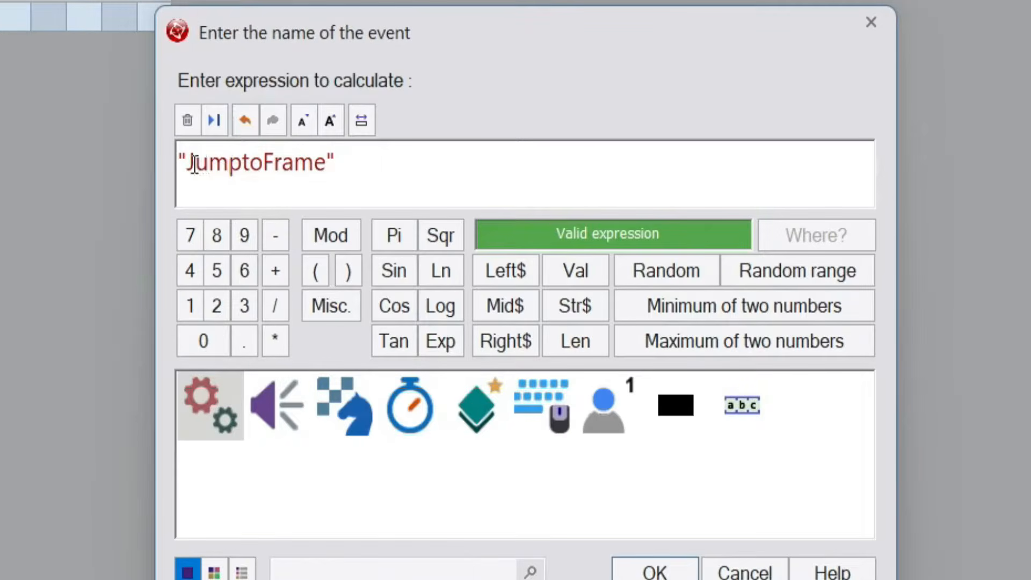
# Remove the quotation marks around the event name JumptoFrame and put them back on both sides
pyautogui.press('BackSpace')
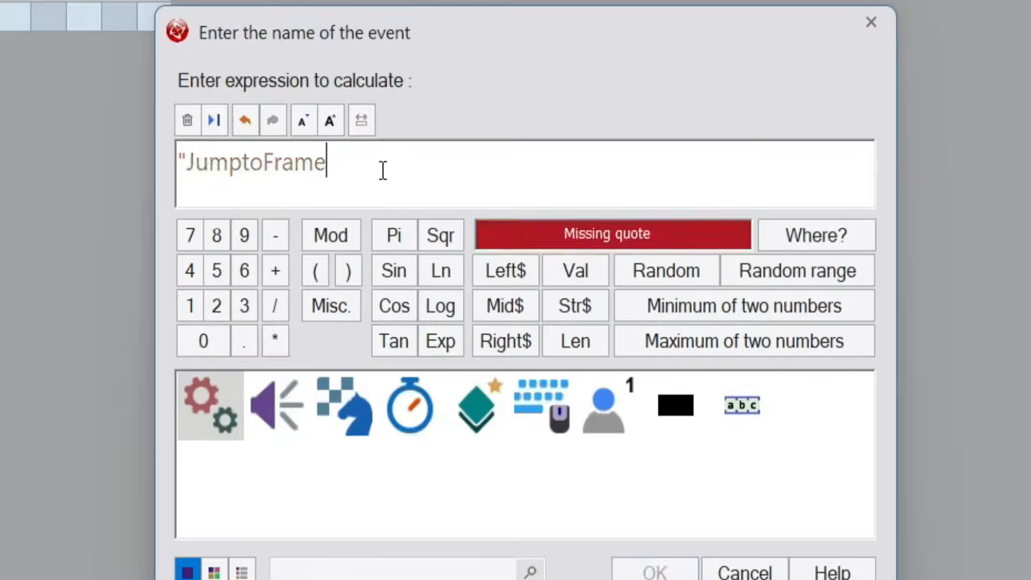
pyautogui.click(181, 164)
pyautogui.click(190, 161)
pyautogui.press('BackSpace')
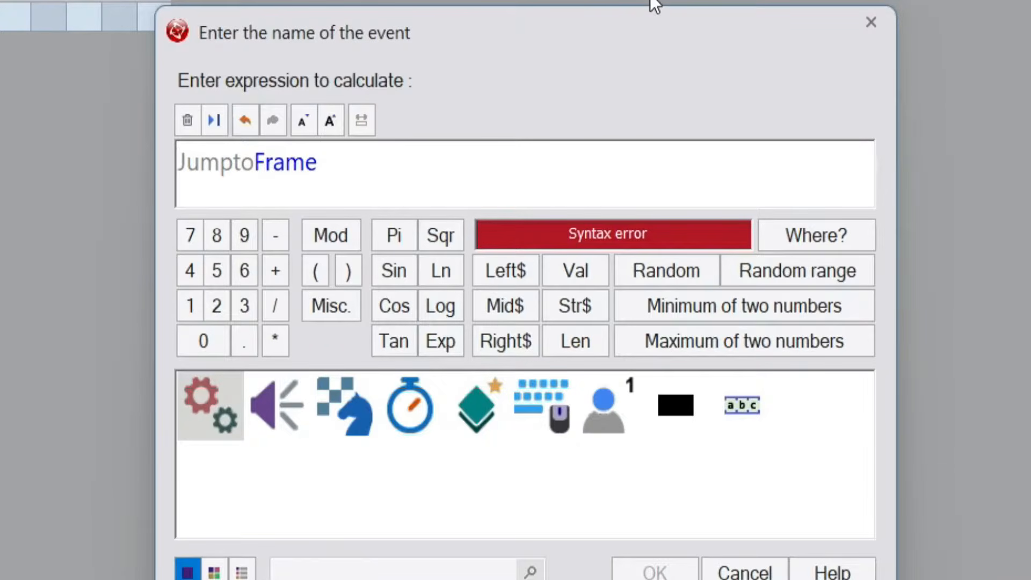
pyautogui.write('"')
pyautogui.click(418, 151)
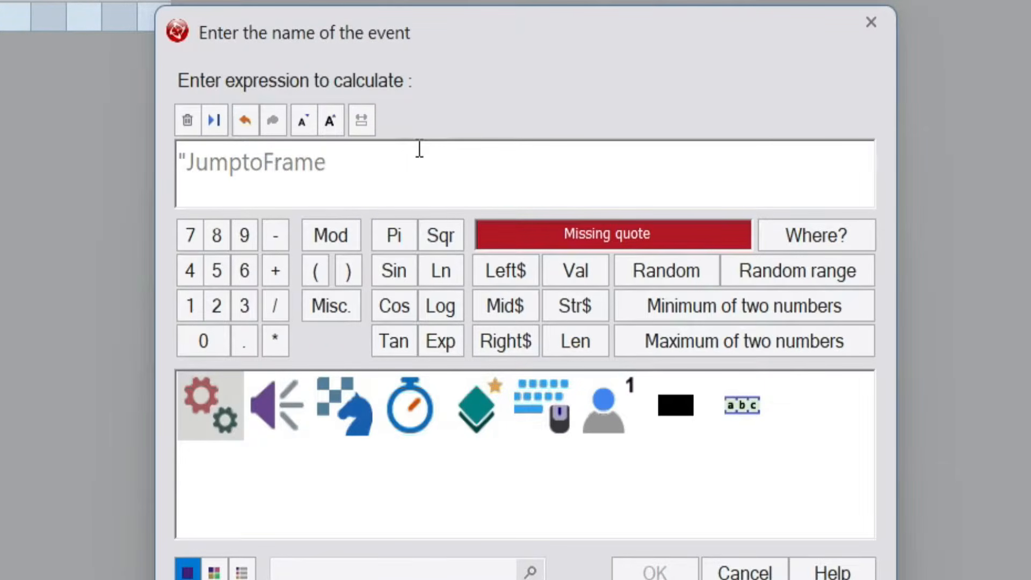
pyautogui.write('"')
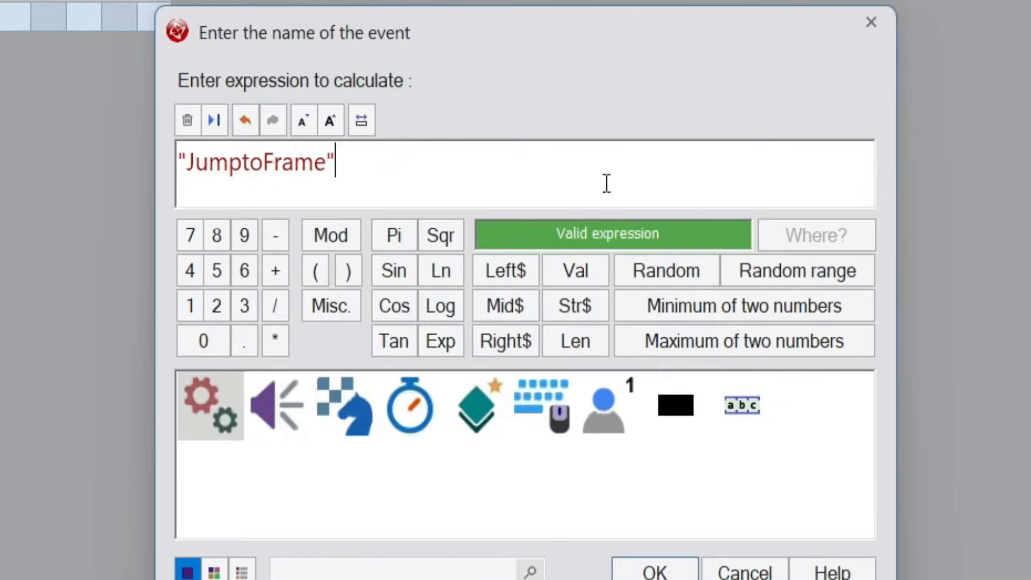
# Select the whole "JumptoFrame" expression and confirm it as the delayed event's name
pyautogui.hotkey('ctrl', 'a')
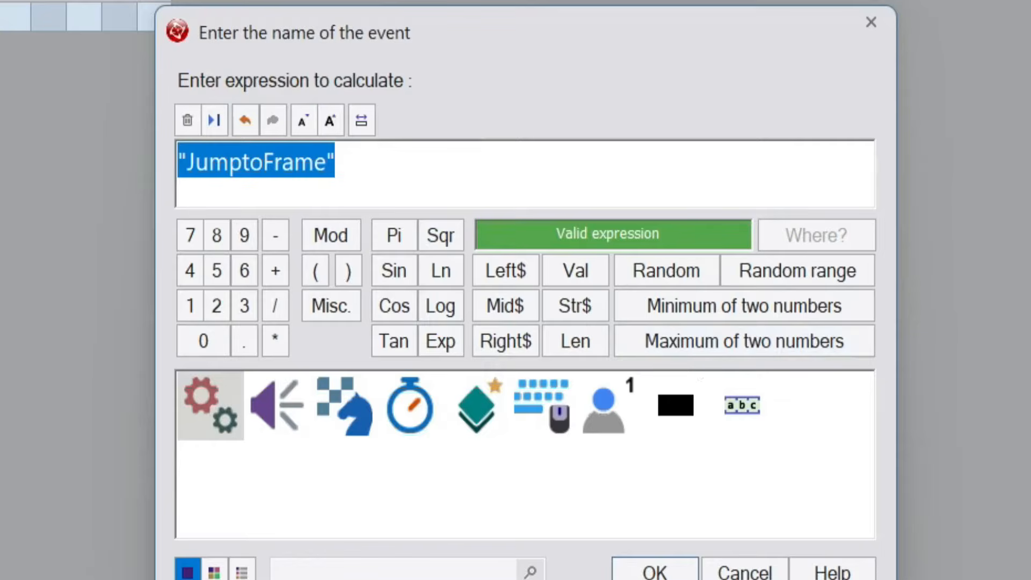
pyautogui.click(655, 570)
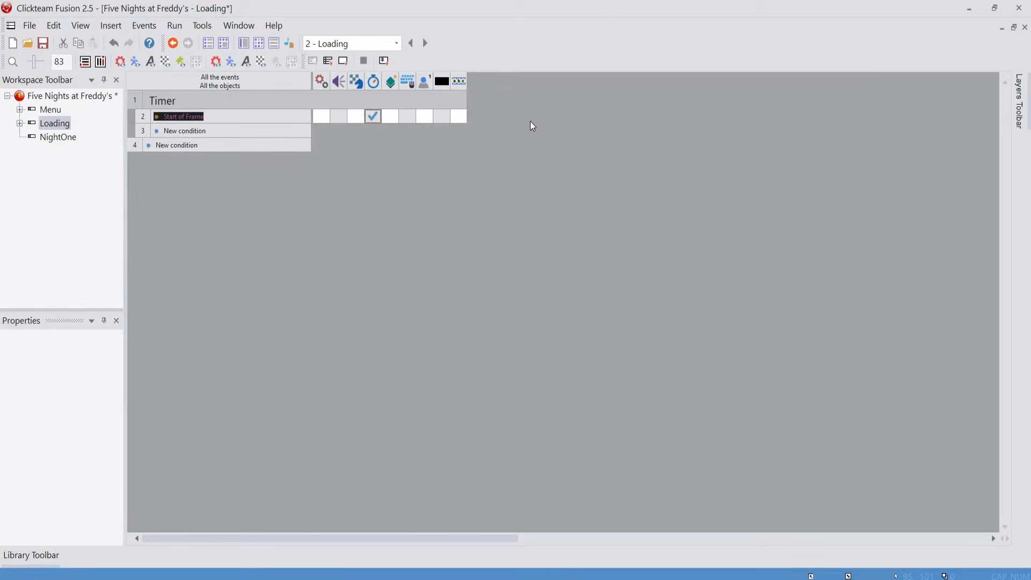
pyautogui.click(182, 130)
pyautogui.click(188, 131)
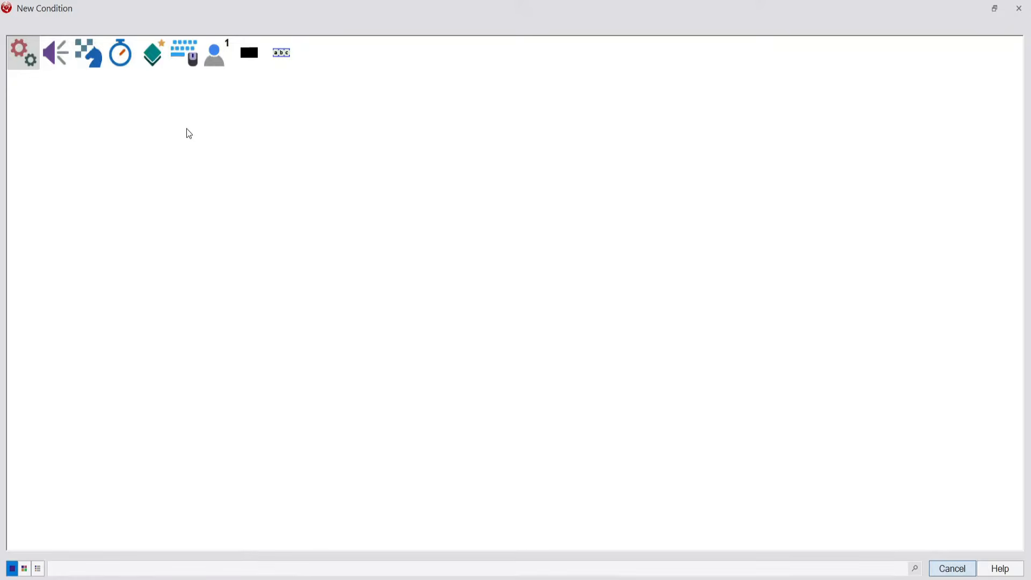
pyautogui.click(118, 62)
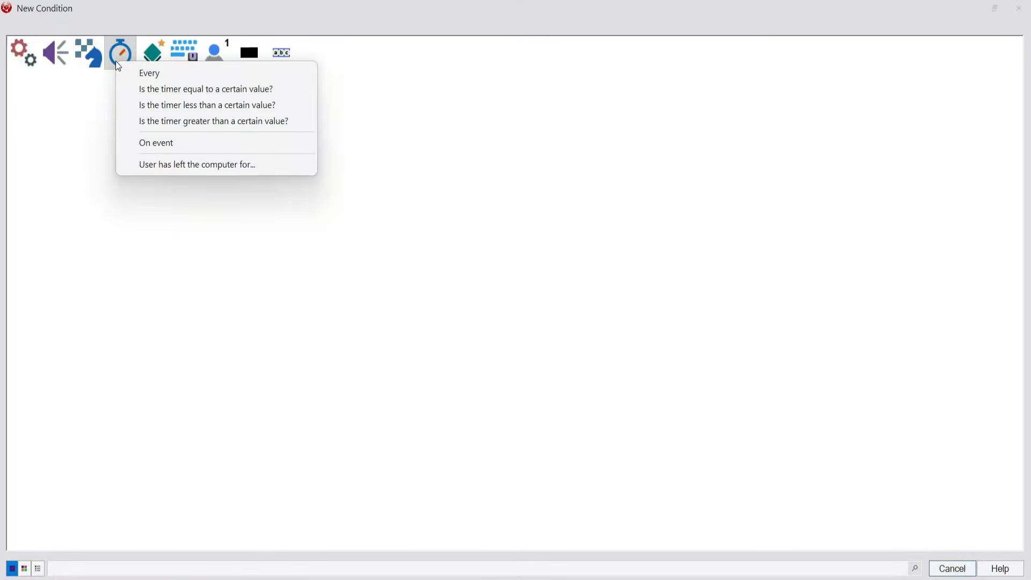
pyautogui.click(197, 146)
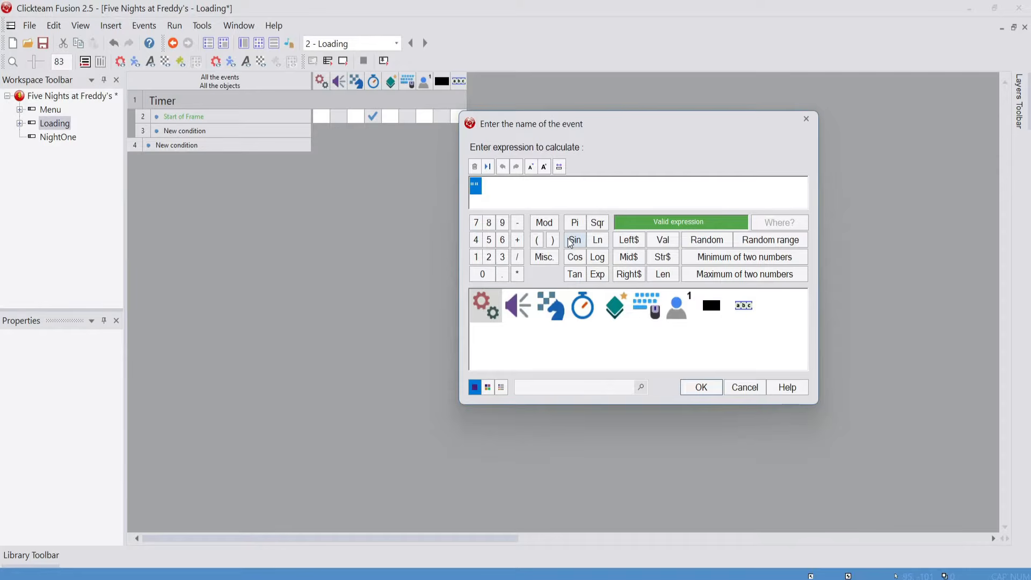
pyautogui.write('"JumptoFrame"')
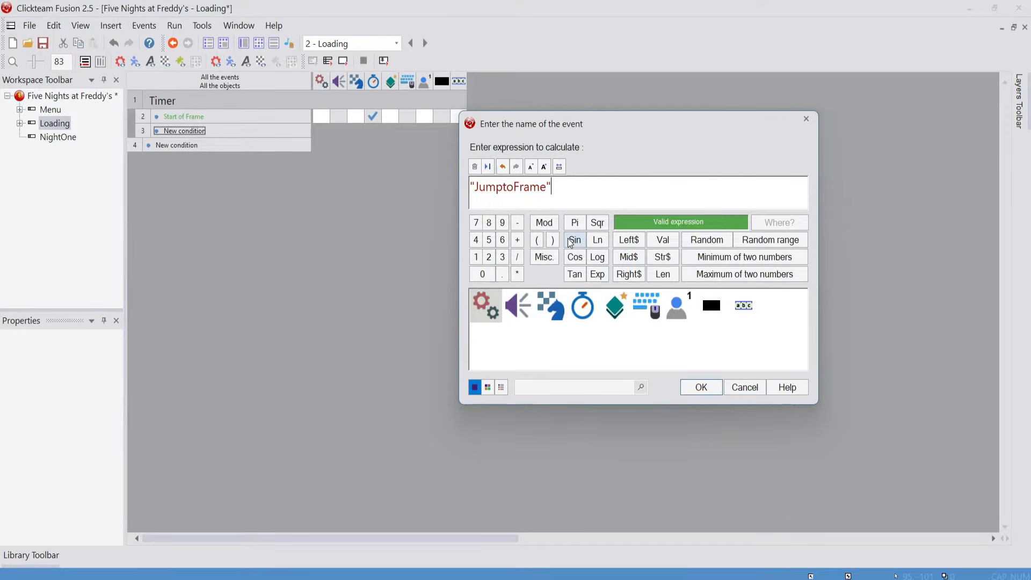
pyautogui.press('BackSpace')
pyautogui.press('BackSpace')
pyautogui.press('BackSpace')
pyautogui.press('BackSpace')
pyautogui.press('BackSpace')
pyautogui.press('BackSpace')
pyautogui.press('BackSpace')
pyautogui.press('BackSpace')
pyautogui.press('BackSpace')
pyautogui.press('BackSpace')
pyautogui.press('BackSpace')
pyautogui.press('BackSpace')
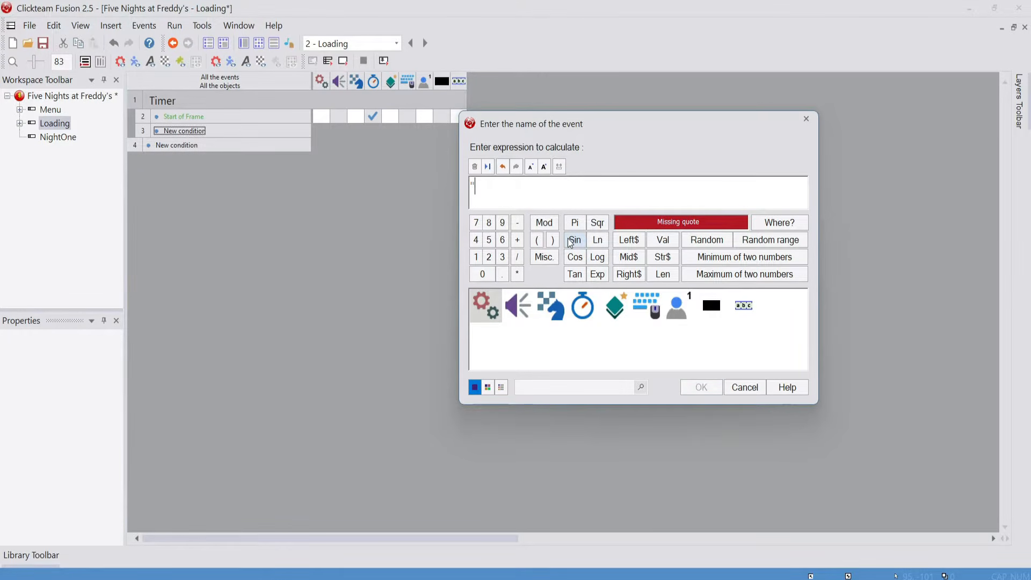
pyautogui.click(807, 119)
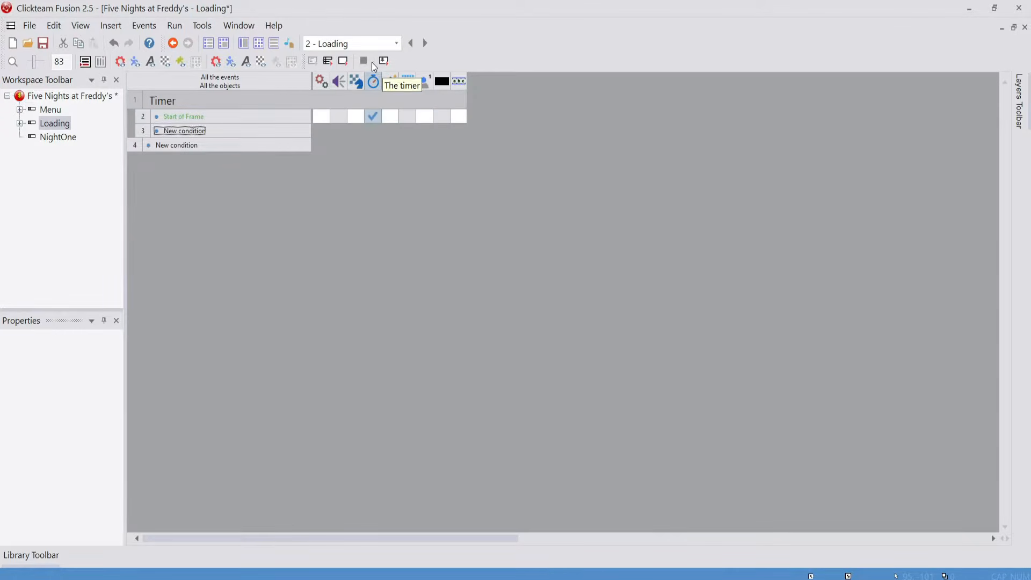
# Reopen the Start of Frame timer action and check its delay and event name without changing them
pyautogui.click(370, 115)
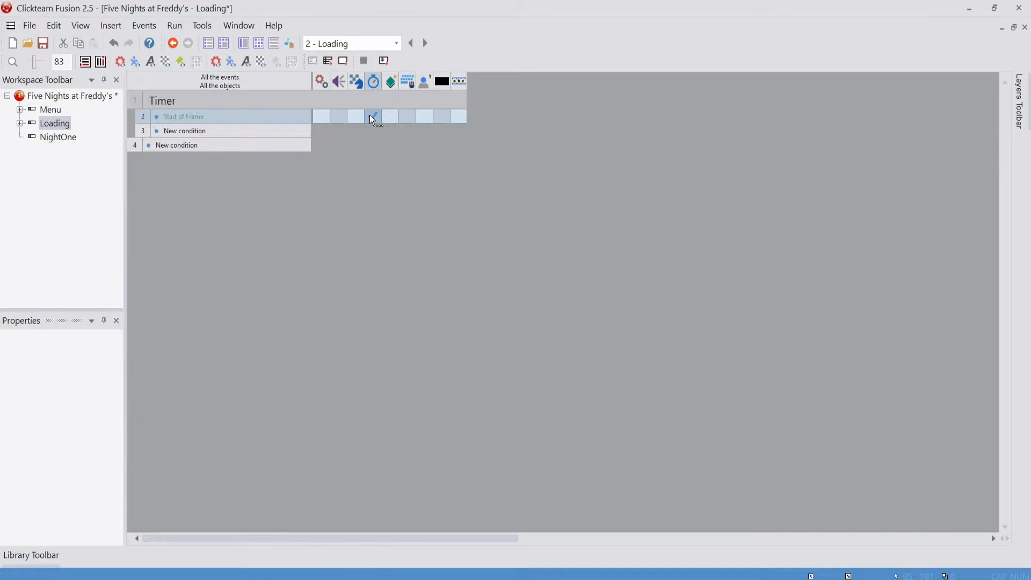
pyautogui.click(400, 186)
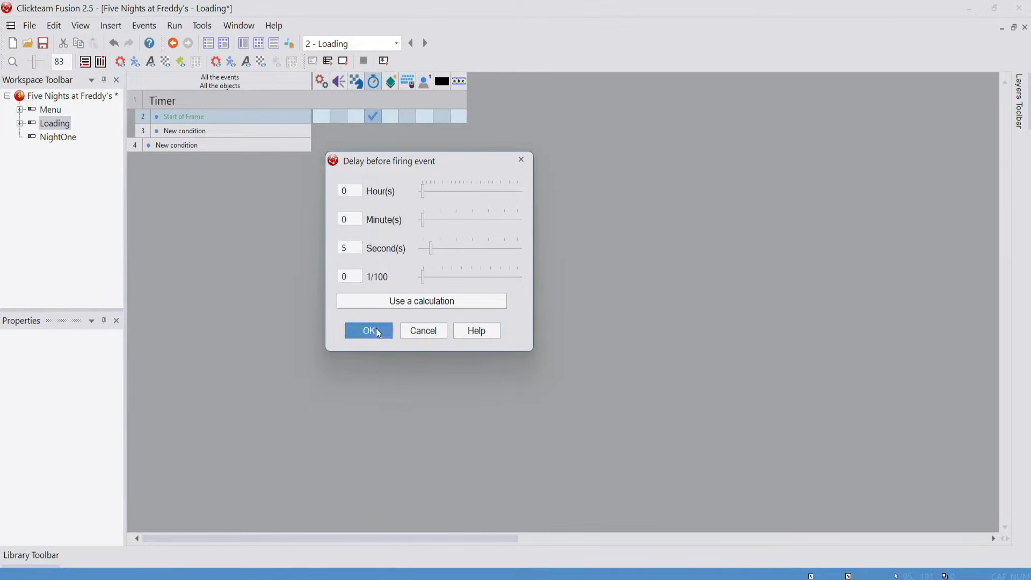
pyautogui.click(361, 329)
pyautogui.hotkey('ctrl', 'c')
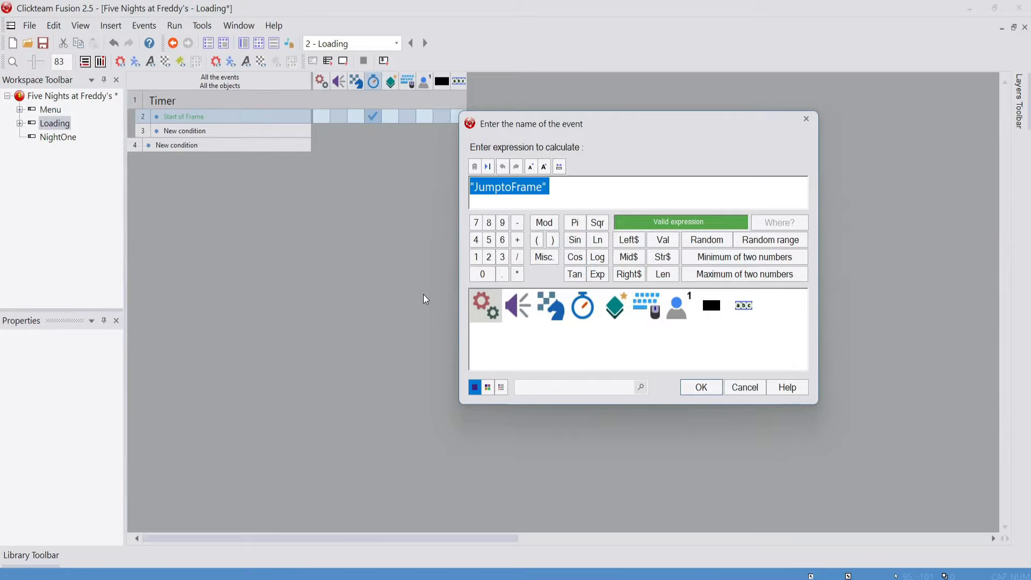
pyautogui.click(649, 184)
pyautogui.click(701, 388)
# Add a timer On event condition named "JumptoFrame" below Start of Frame in the Timer group
pyautogui.click(190, 130)
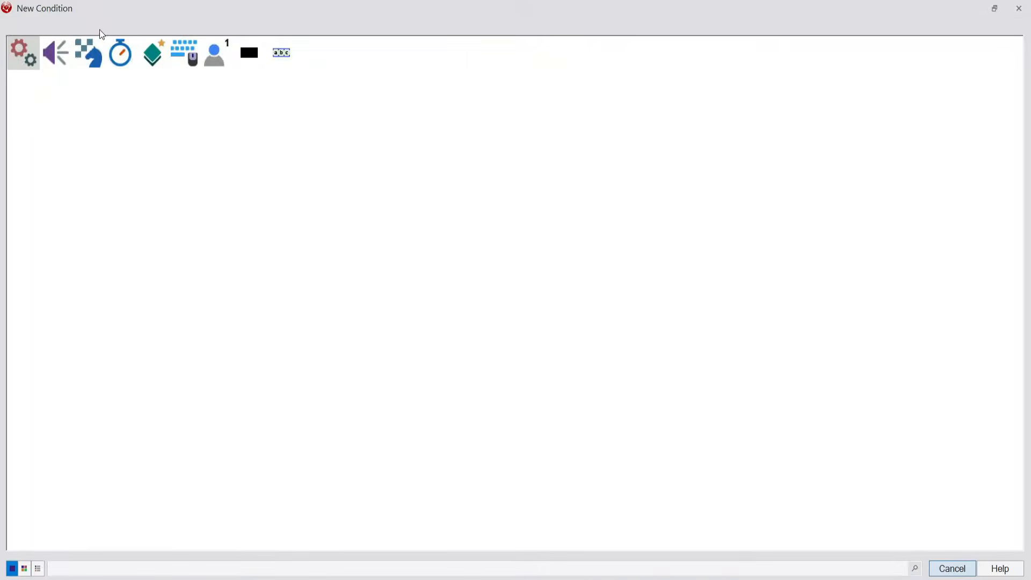
pyautogui.click(119, 50)
pyautogui.click(170, 146)
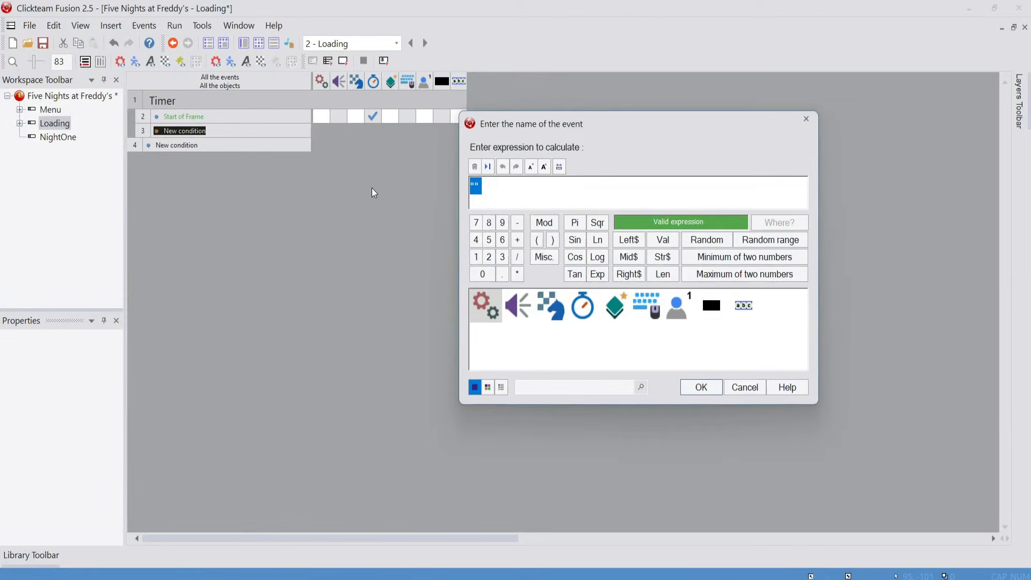
pyautogui.hotkey('ctrl', 'v')
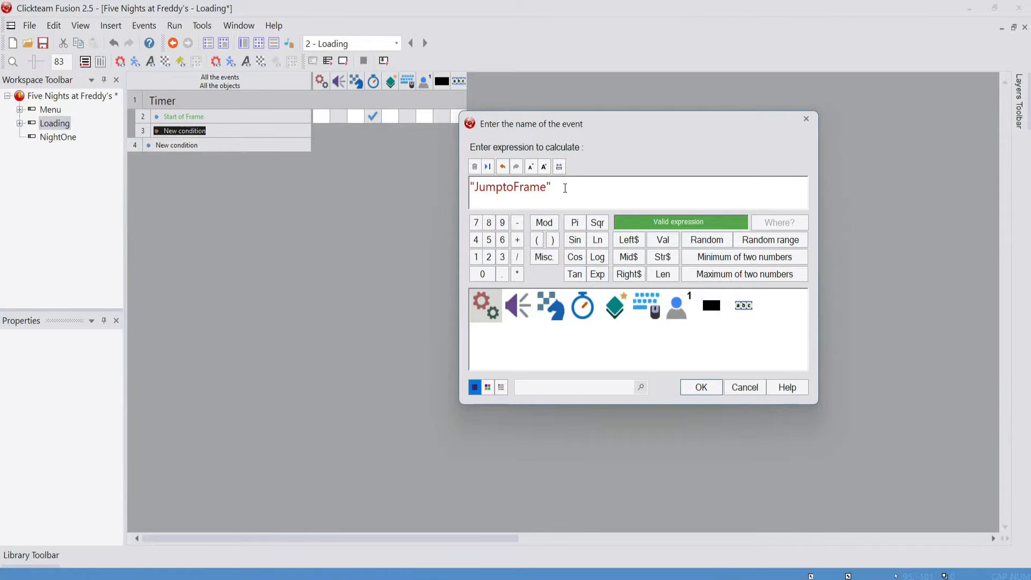
pyautogui.hotkey('shift', 'Left')
pyautogui.hotkey('shift', 'Left')
pyautogui.hotkey('shift', 'Left')
pyautogui.hotkey('shift', 'Left')
pyautogui.hotkey('shift', 'Left')
pyautogui.hotkey('shift', 'Left')
pyautogui.hotkey('shift', 'Left')
pyautogui.hotkey('shift', 'Left')
pyautogui.hotkey('shift', 'Left')
pyautogui.hotkey('shift', 'Left')
pyautogui.hotkey('shift', 'Left')
pyautogui.hotkey('shift', 'Left')
pyautogui.write('J')
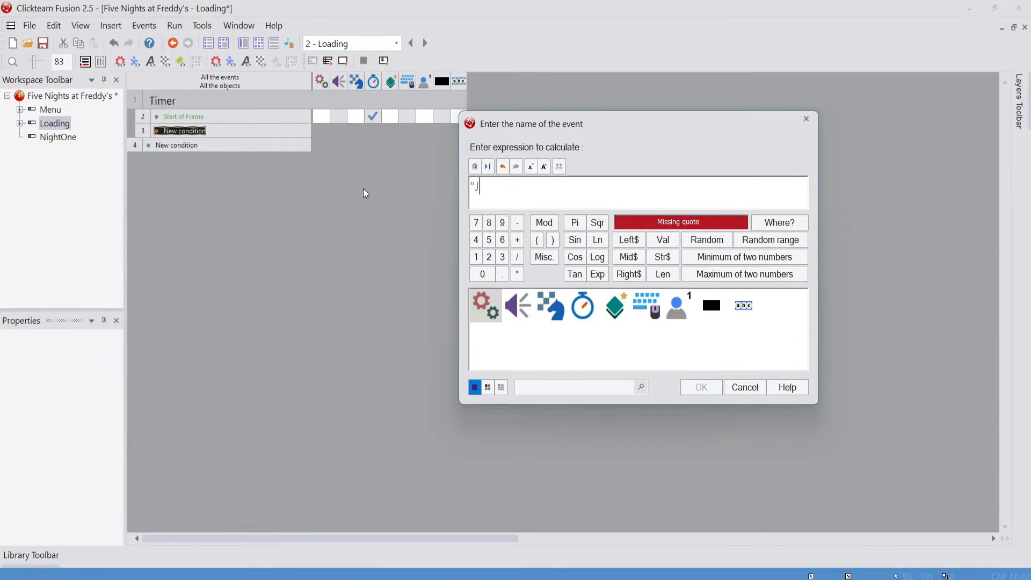
pyautogui.write('umptoFrame"')
pyautogui.press('Return')
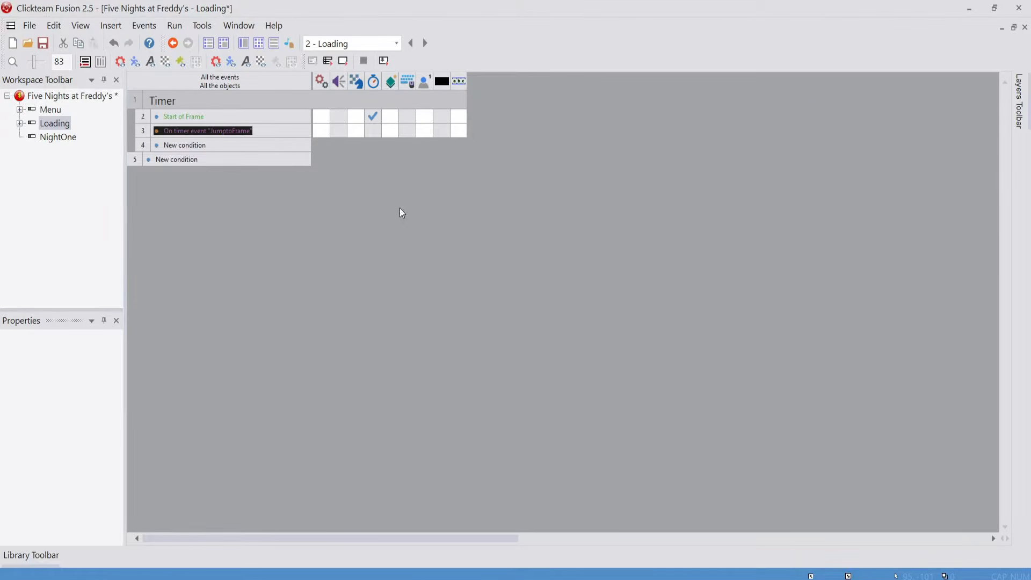
# Give the "JumptoFrame" timer event a storyboard action that jumps to Frame 3 - NightOne
pyautogui.moveTo(379, 115)
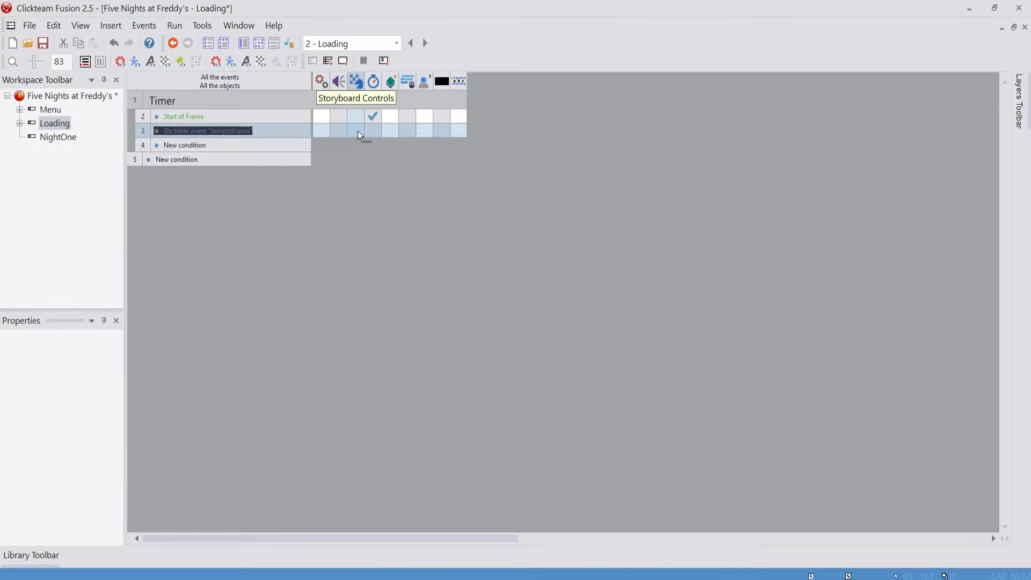
pyautogui.click(357, 130)
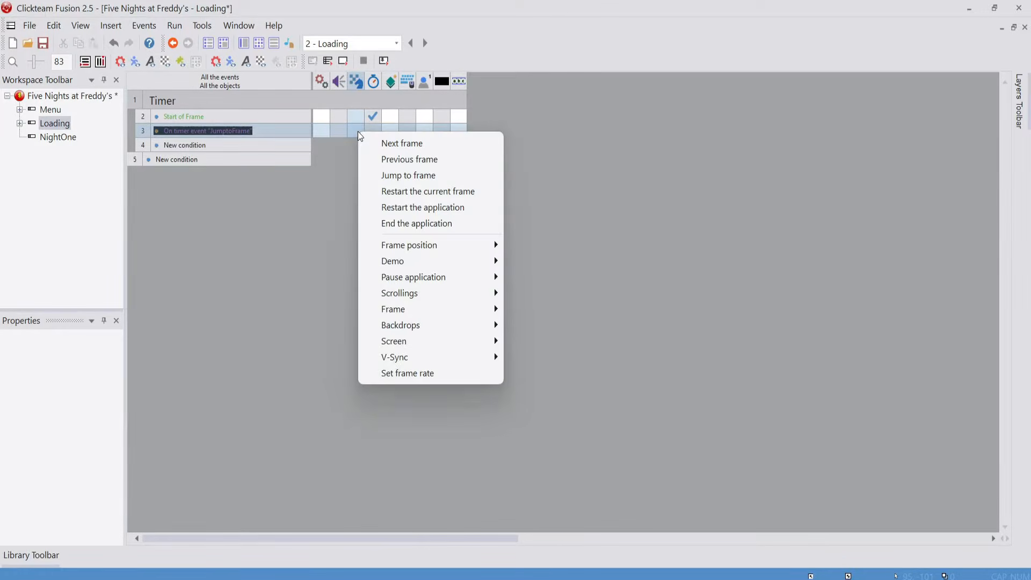
pyautogui.click(392, 179)
pyautogui.click(564, 182)
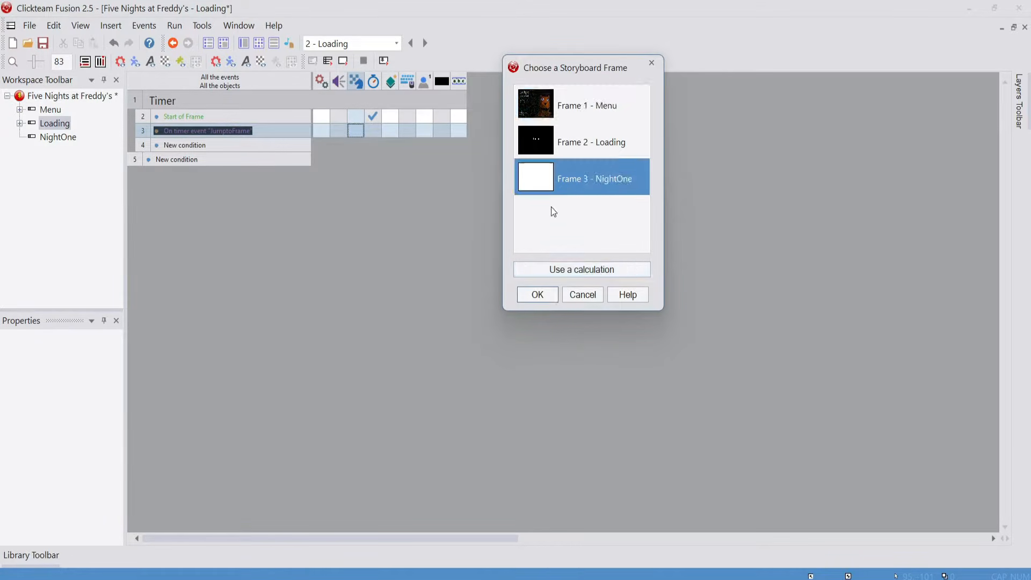
pyautogui.click(534, 291)
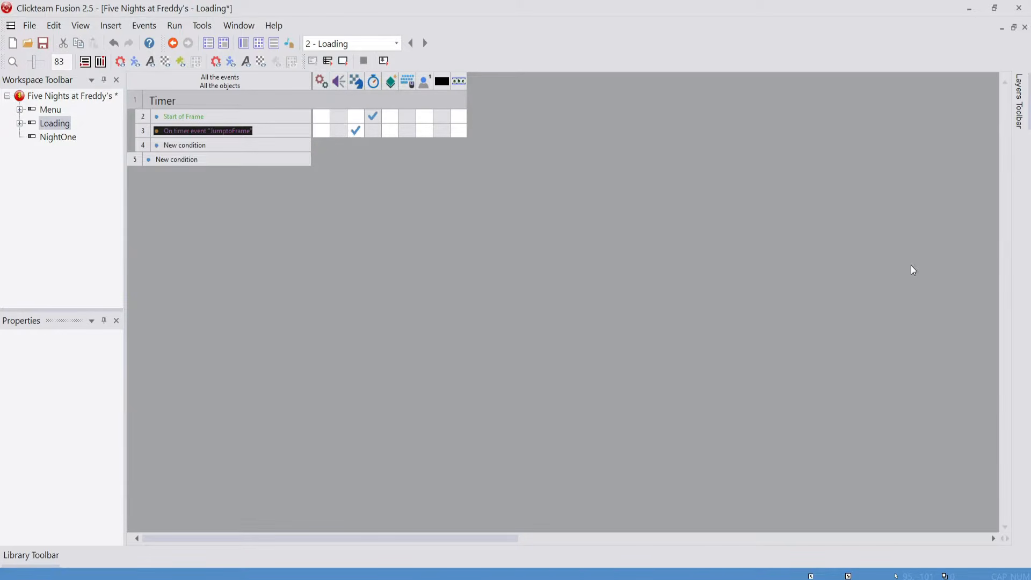
# Run the whole application, start a New Game to test the loading transition, and close the game window
pyautogui.click(325, 66)
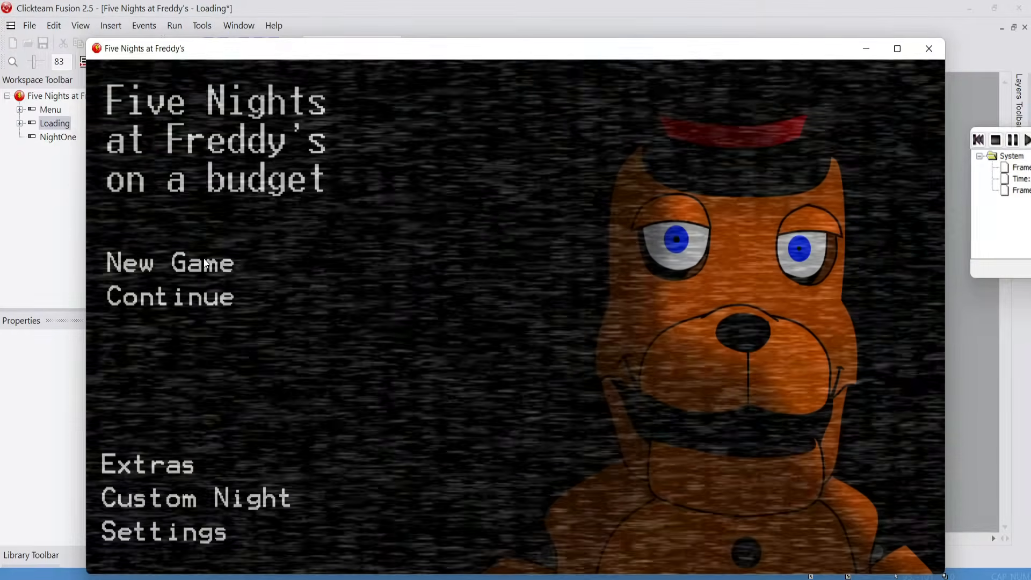
pyautogui.click(205, 262)
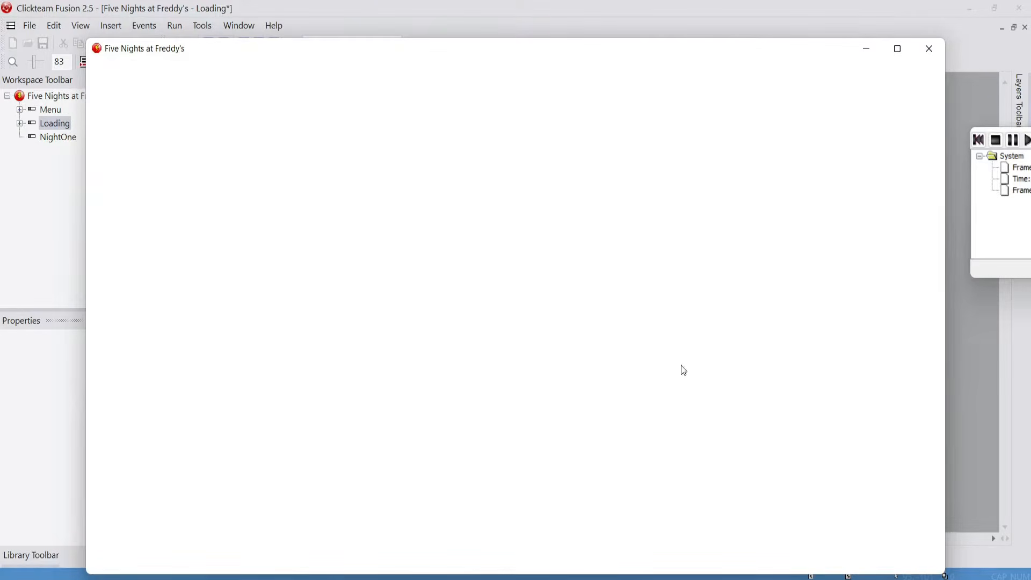
pyautogui.click(929, 49)
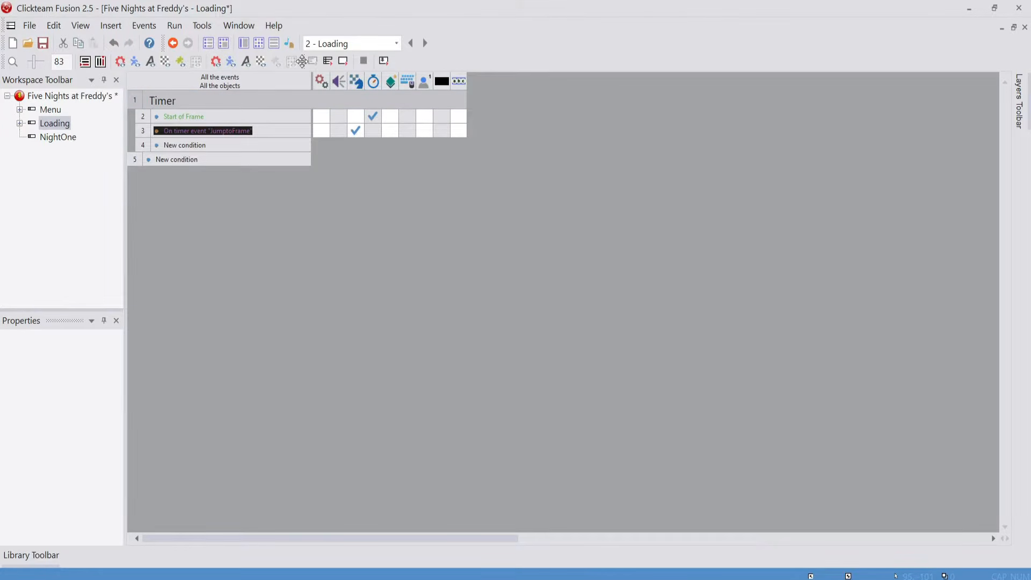
# Switch from the Loading frame's event editor to the frame editor and open the NightOne frame
pyautogui.click(244, 43)
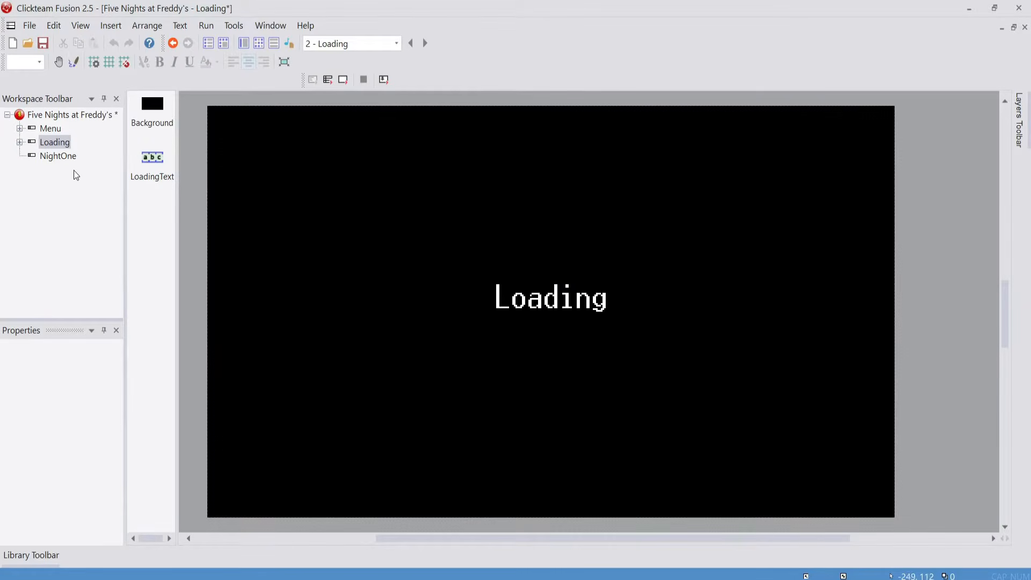
pyautogui.click(60, 157)
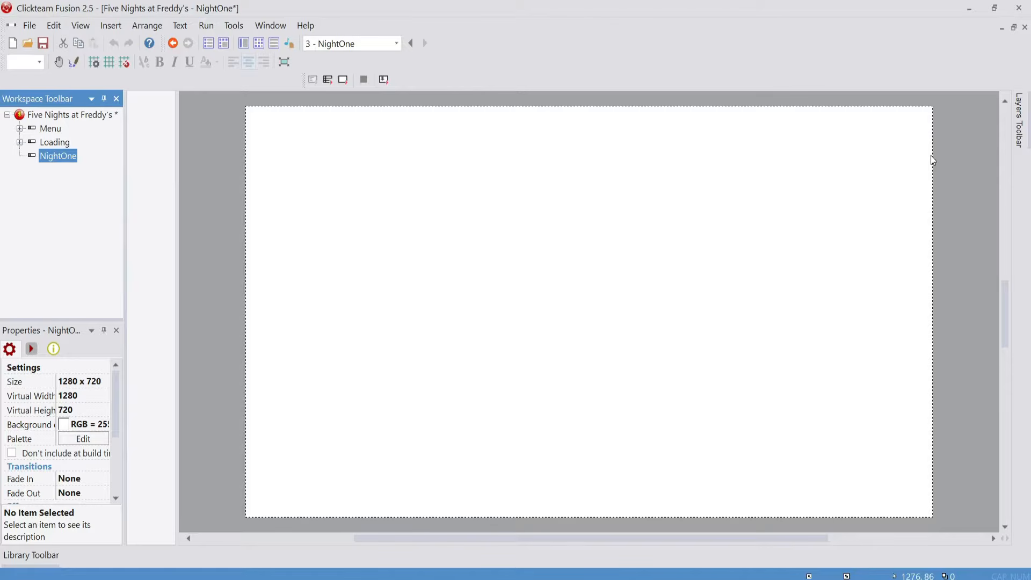
pyautogui.click(54, 143)
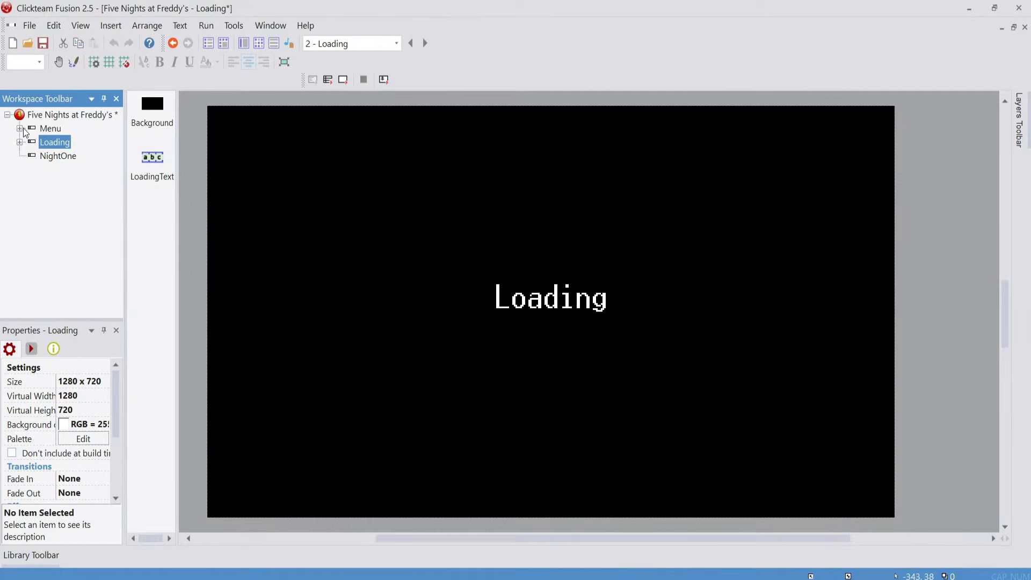
pyautogui.click(60, 157)
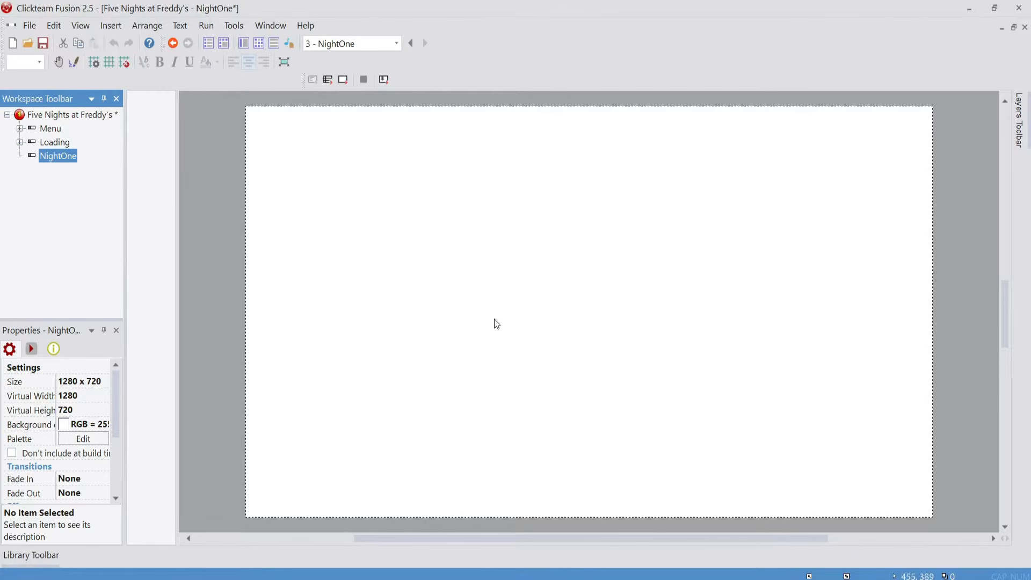
# Set the NightOne frame's width to 1400, keeping its height at 720
pyautogui.click(61, 156)
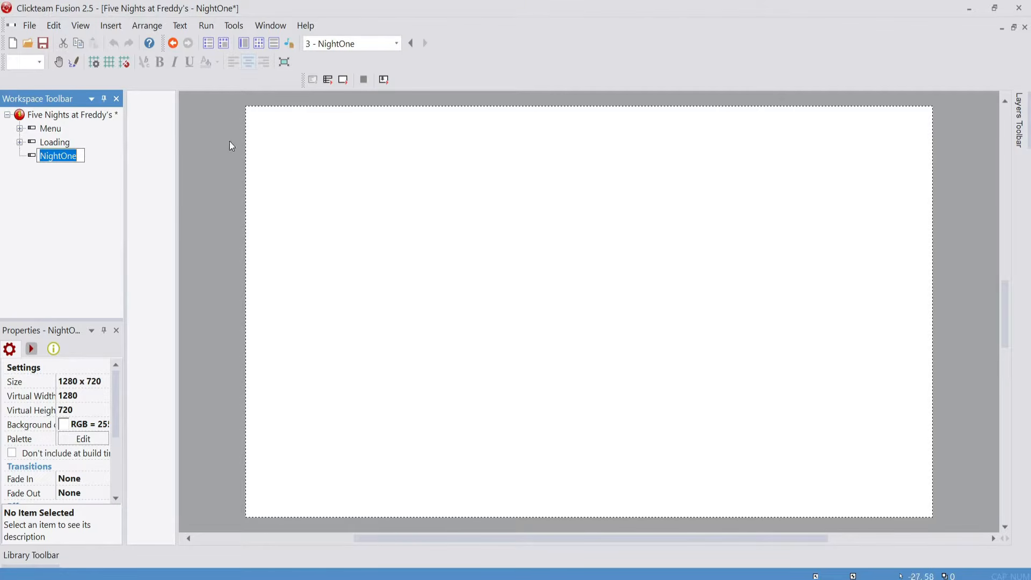
pyautogui.click(73, 381)
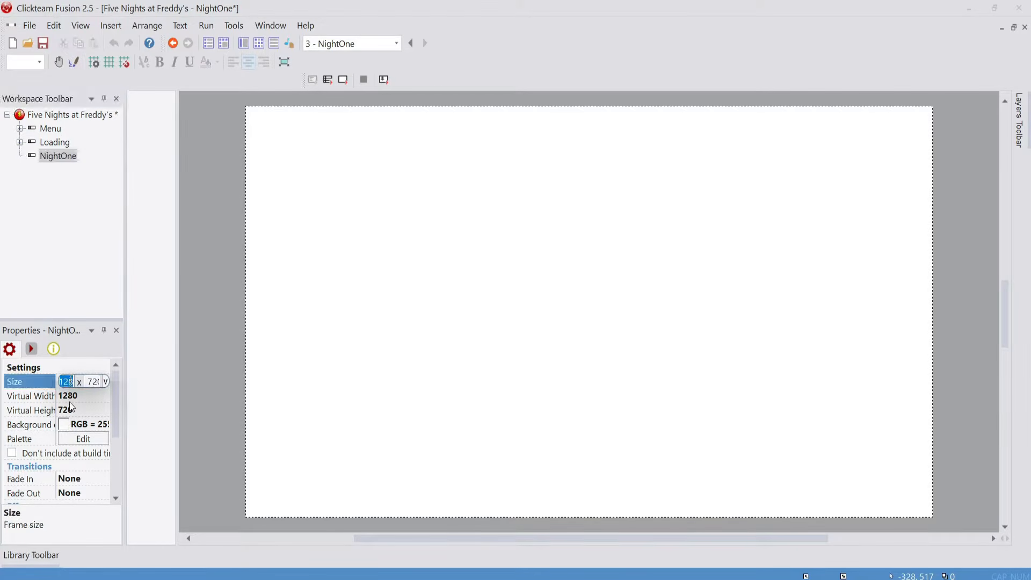
pyautogui.write('1600')
pyautogui.press('Return')
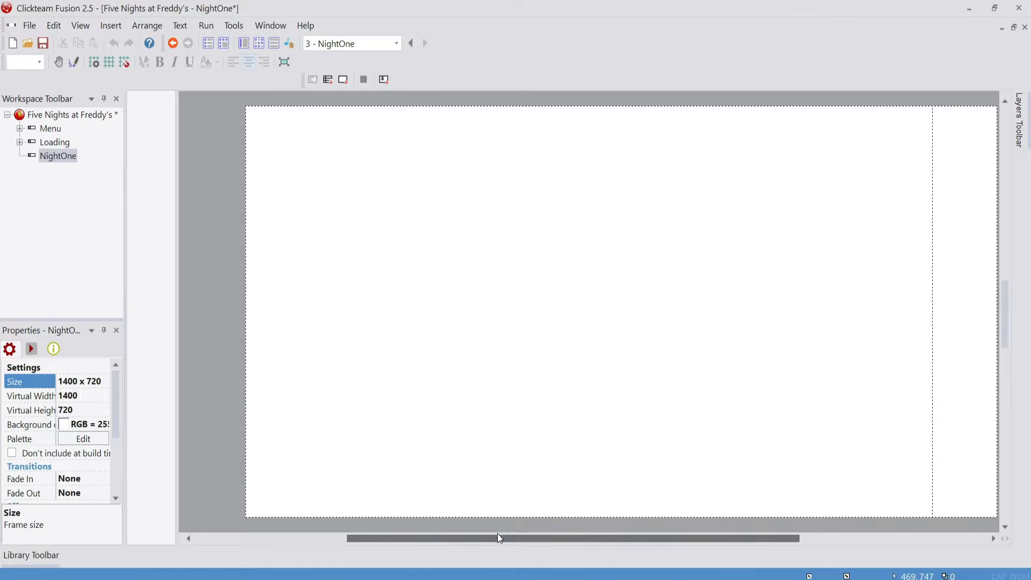
pyautogui.moveTo(498, 534); pyautogui.dragTo(523, 545)
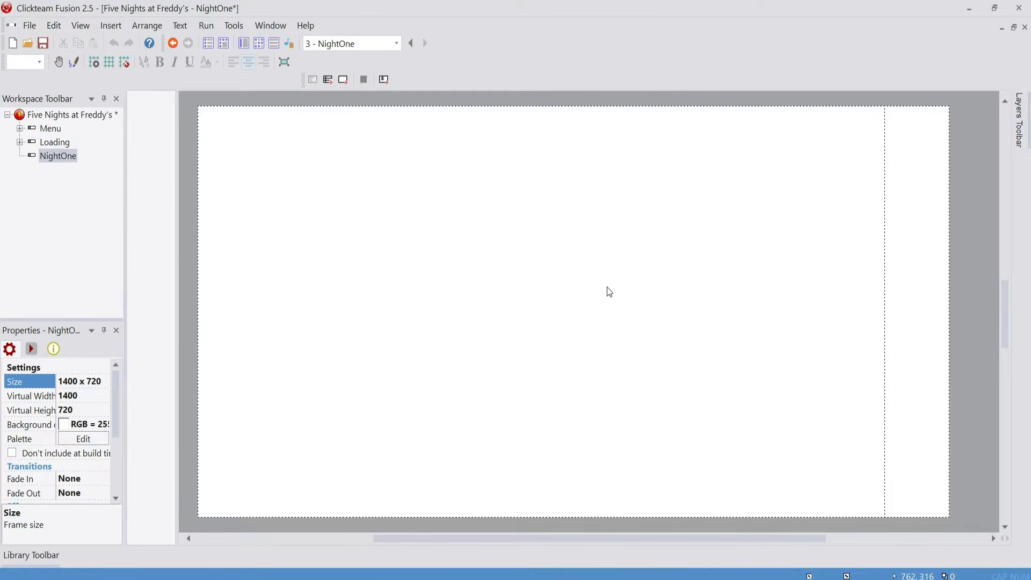
# Compare the application's window size settings with the NightOne frame's size
pyautogui.click(49, 115)
pyautogui.click(29, 350)
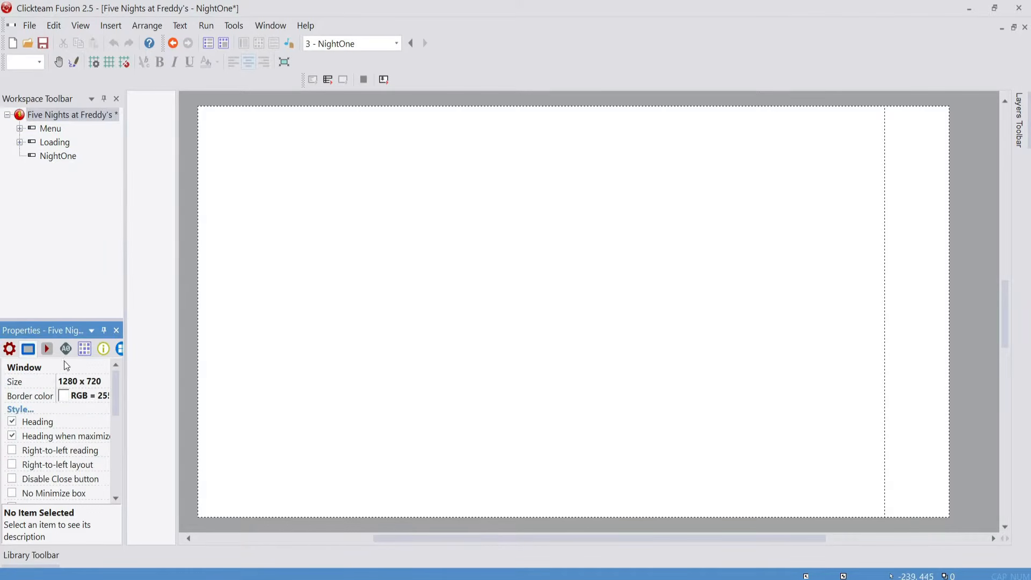
pyautogui.click(62, 157)
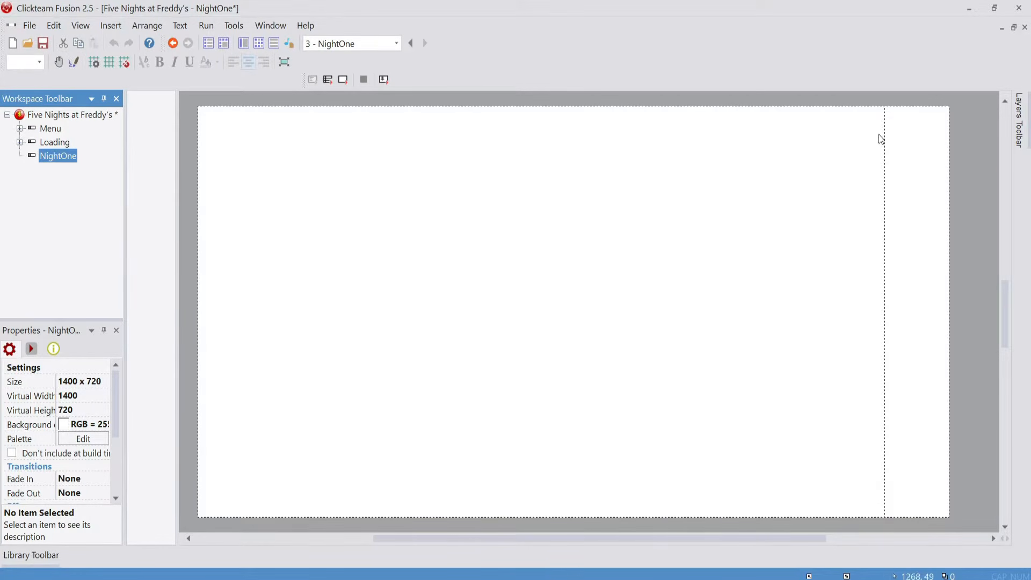
pyautogui.click(885, 101)
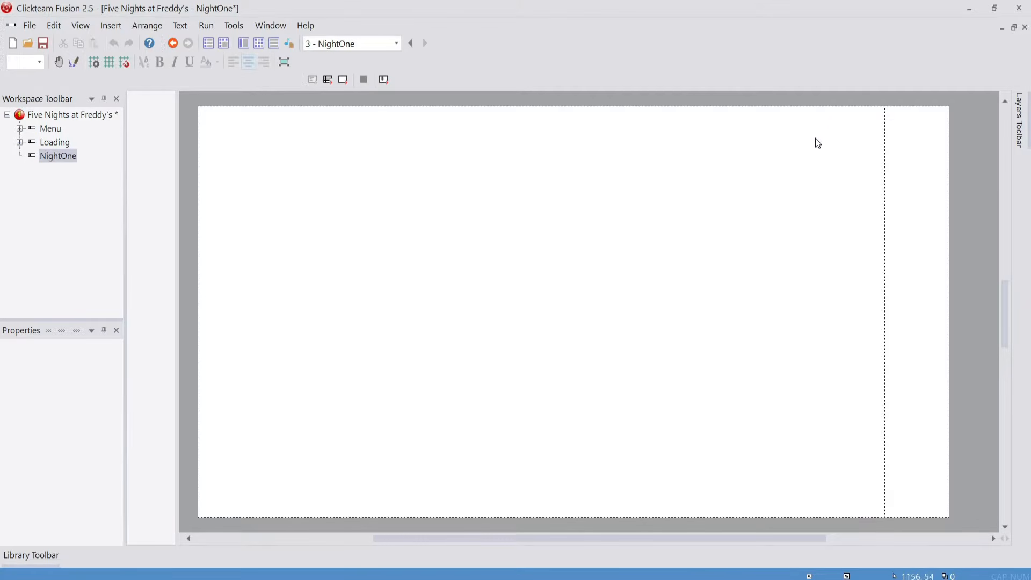
pyautogui.click(74, 62)
pyautogui.moveTo(887, 97); pyautogui.dragTo(199, 411)
pyautogui.scroll(5, 646, 451)
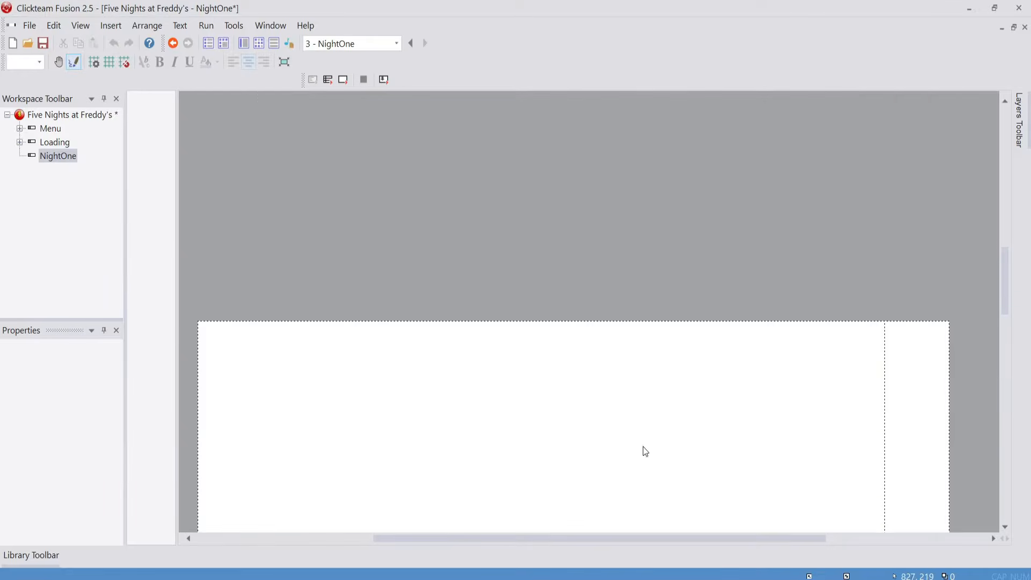
pyautogui.scroll(-2, 833, 422)
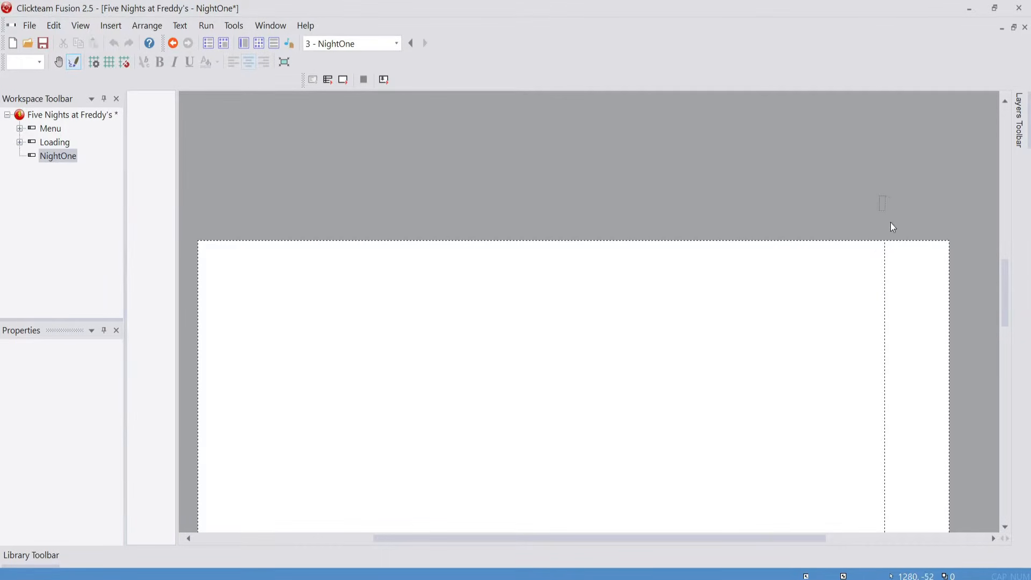
pyautogui.moveTo(891, 224); pyautogui.dragTo(963, 571)
pyautogui.scroll(-6, 542, 231)
pyautogui.scroll(3, 664, 428)
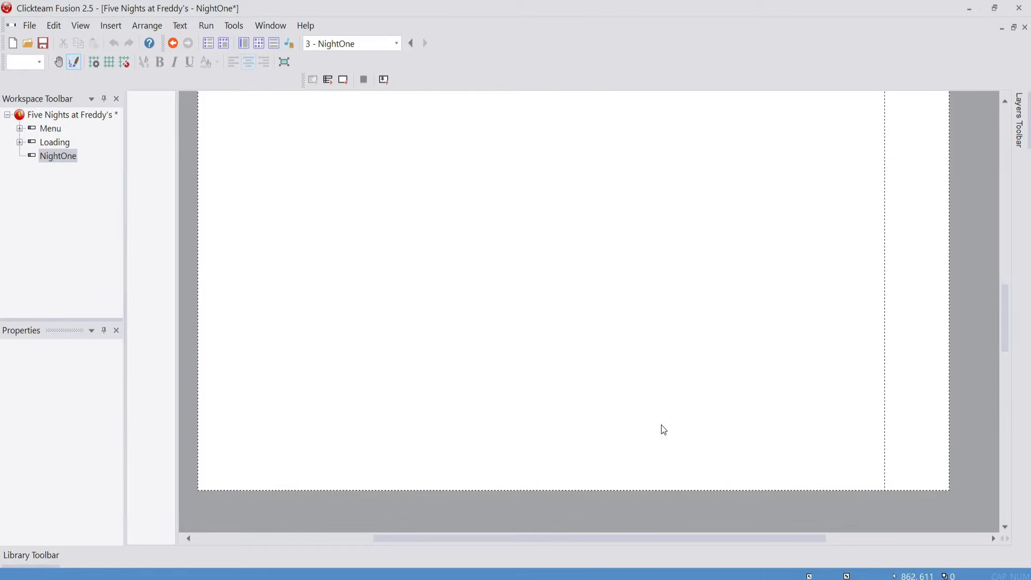
# Insert a new Active object near the middle of the NightOne frame
pyautogui.rightClick(543, 262)
pyautogui.click(570, 291)
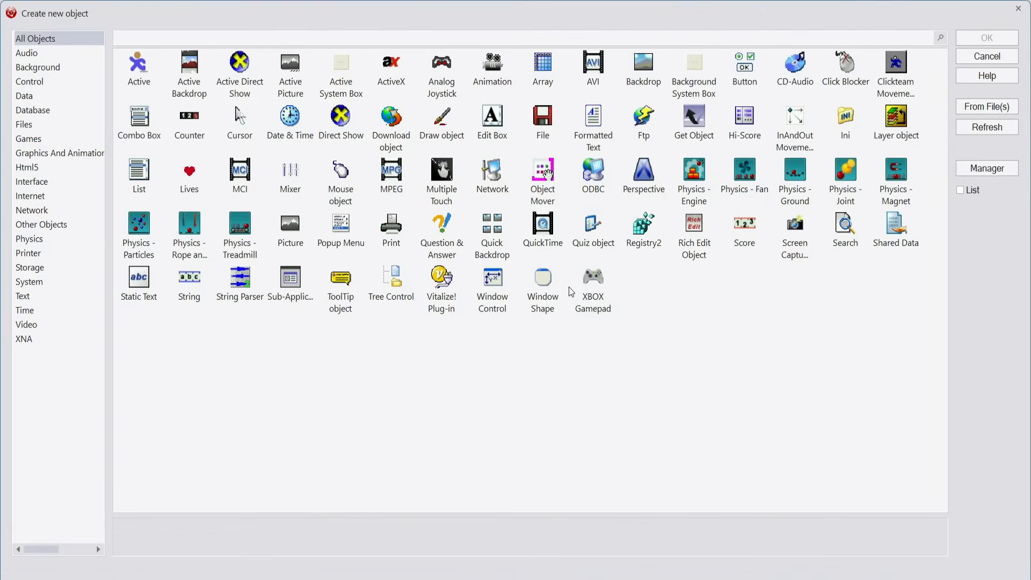
pyautogui.click(144, 69)
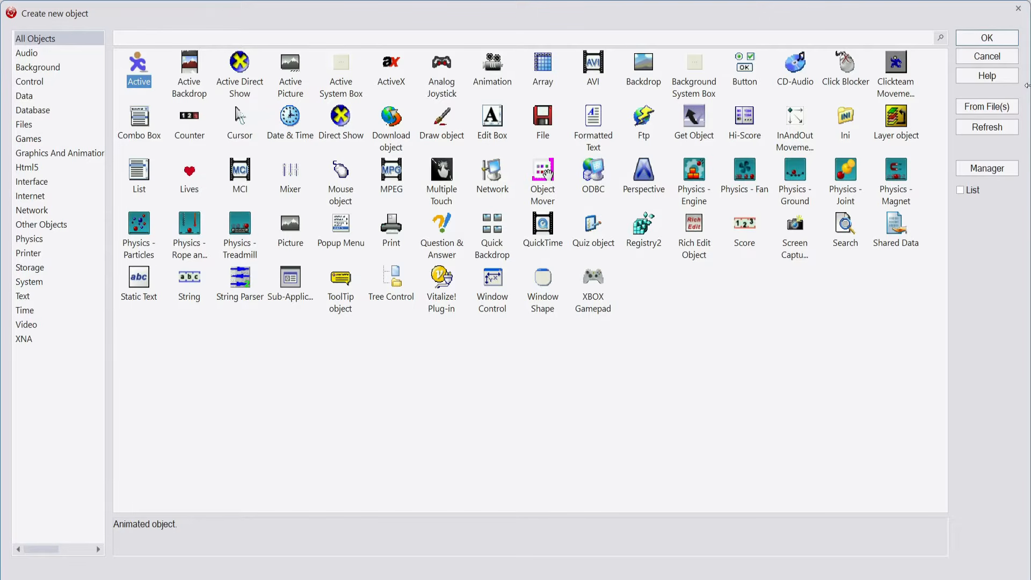
pyautogui.click(983, 43)
pyautogui.click(485, 244)
# Rename the new Active object to Office
pyautogui.rightClick(484, 244)
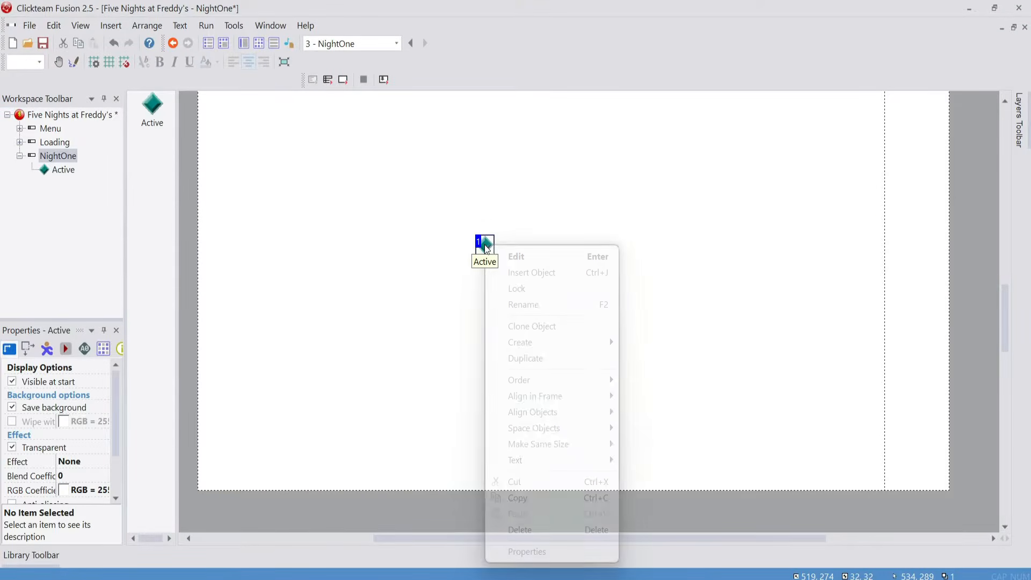
pyautogui.click(554, 304)
pyautogui.write('Office')
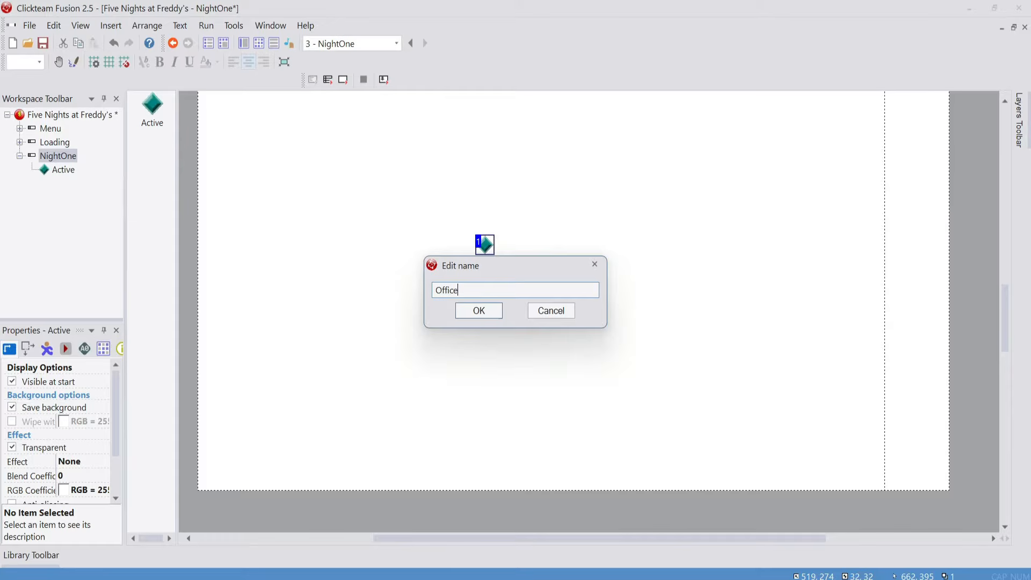
pyautogui.press('Return')
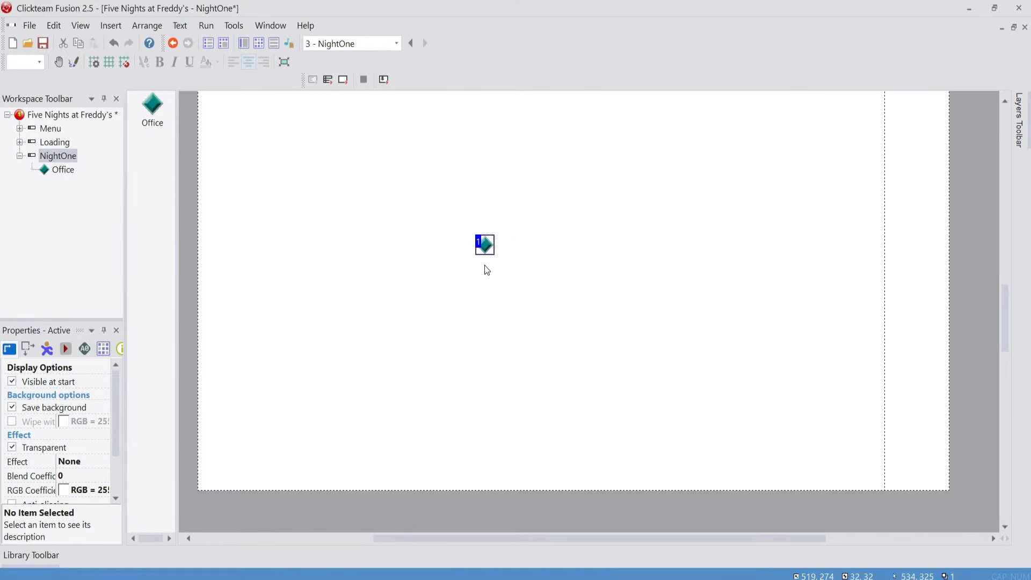
# Open the Office object's image for editing and import the picture "Office (no lights)" as its first frame
pyautogui.doubleClick(484, 246)
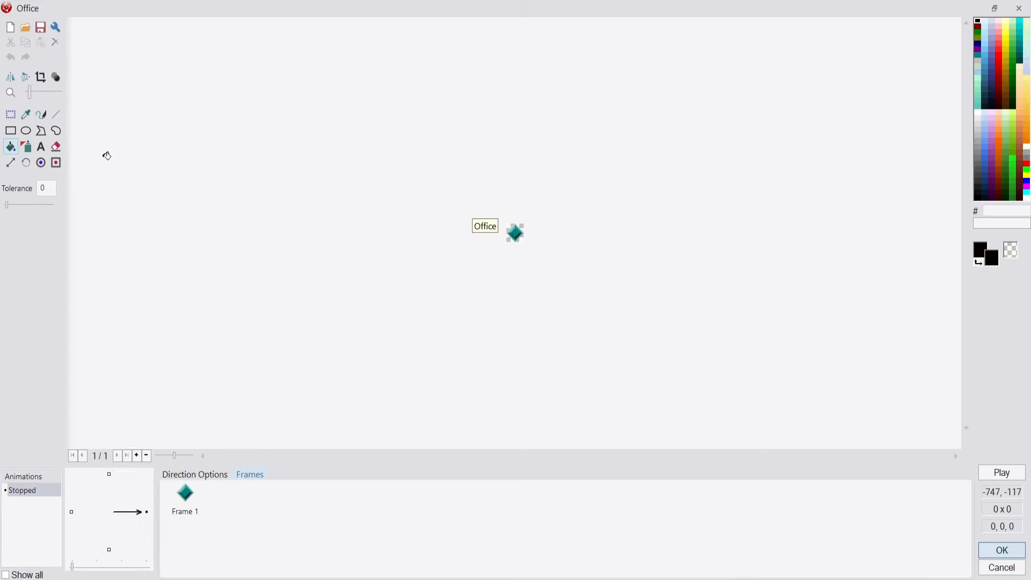
pyautogui.click(28, 27)
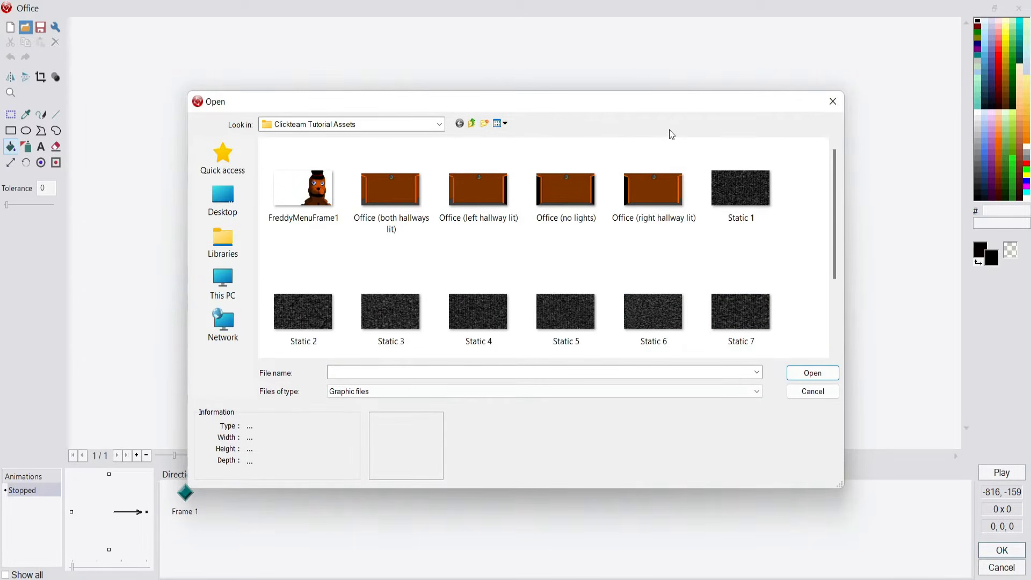
pyautogui.click(572, 179)
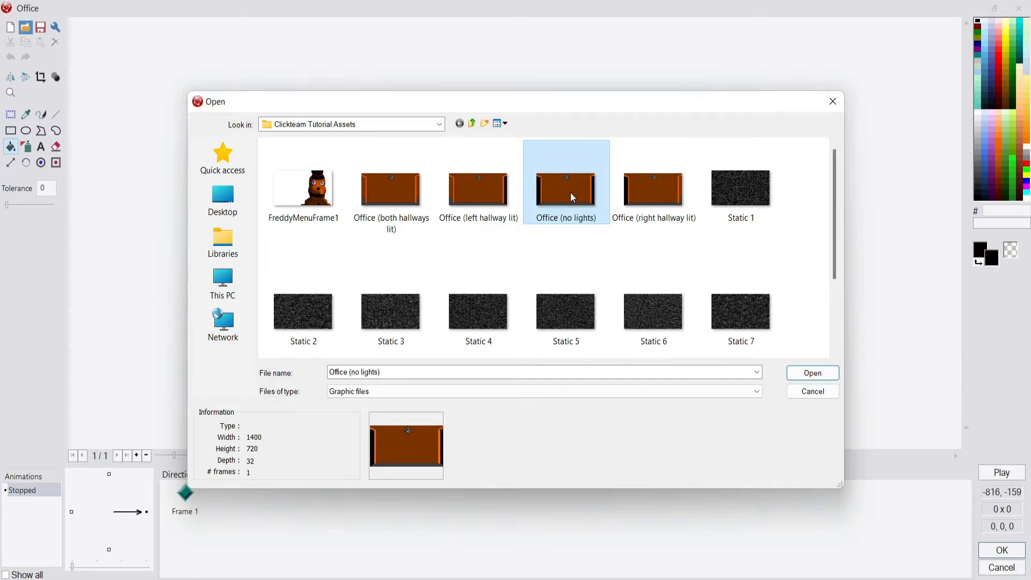
pyautogui.click(813, 373)
pyautogui.click(447, 407)
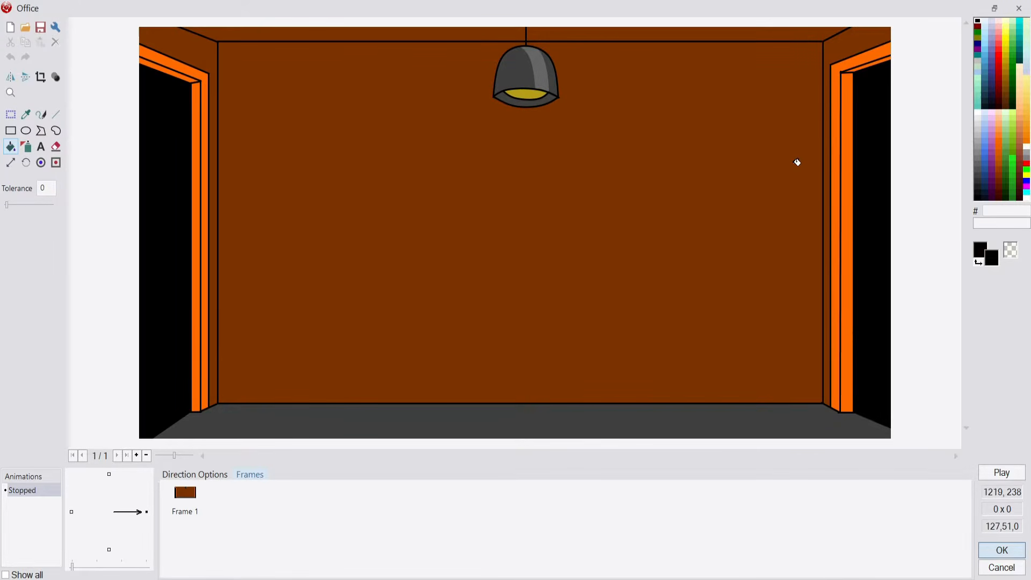
# Try to add a second animation frame and import "Office (left hallway lit)" with Import As Animation on
pyautogui.rightClick(320, 493)
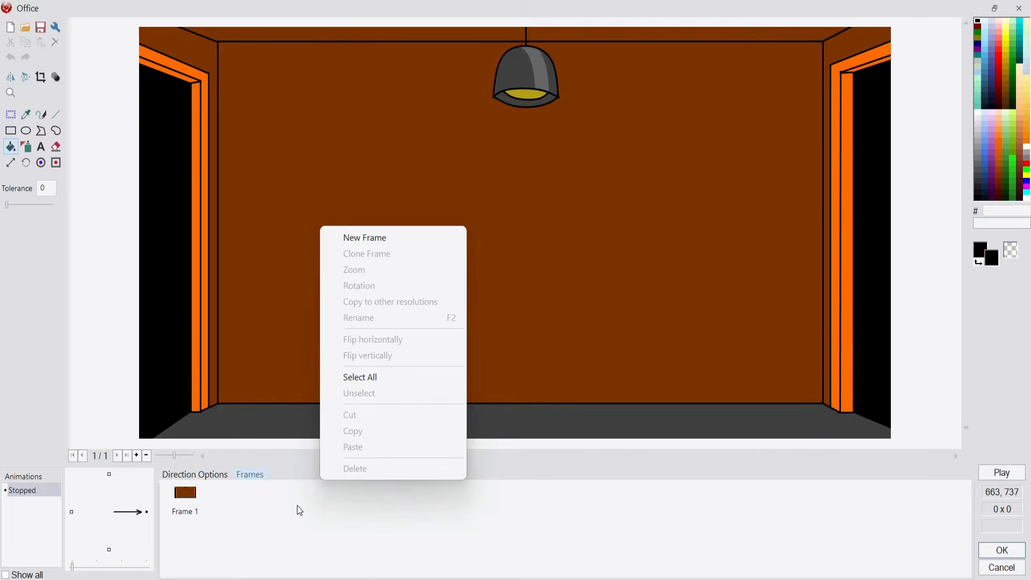
pyautogui.click(413, 263)
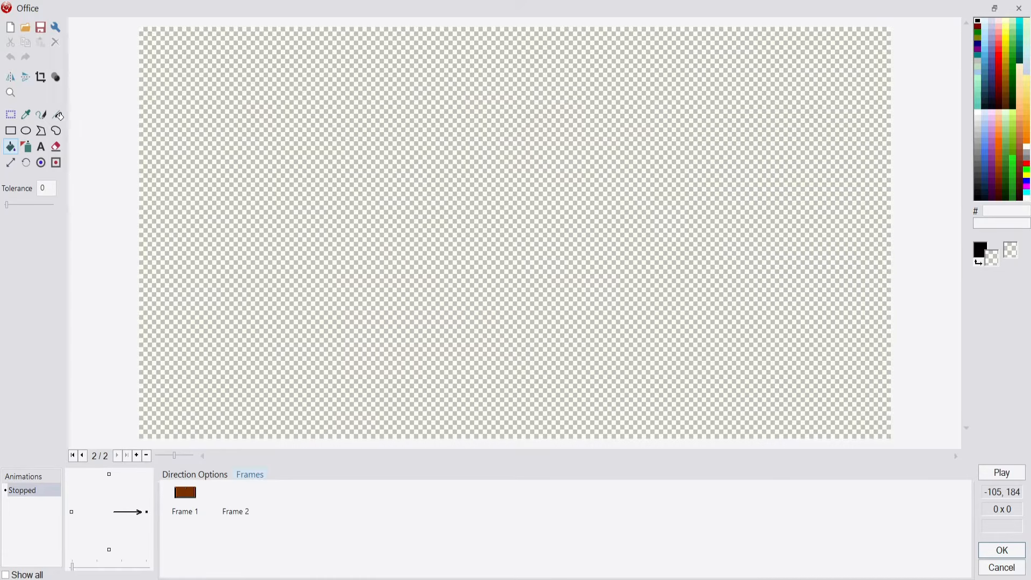
pyautogui.click(24, 28)
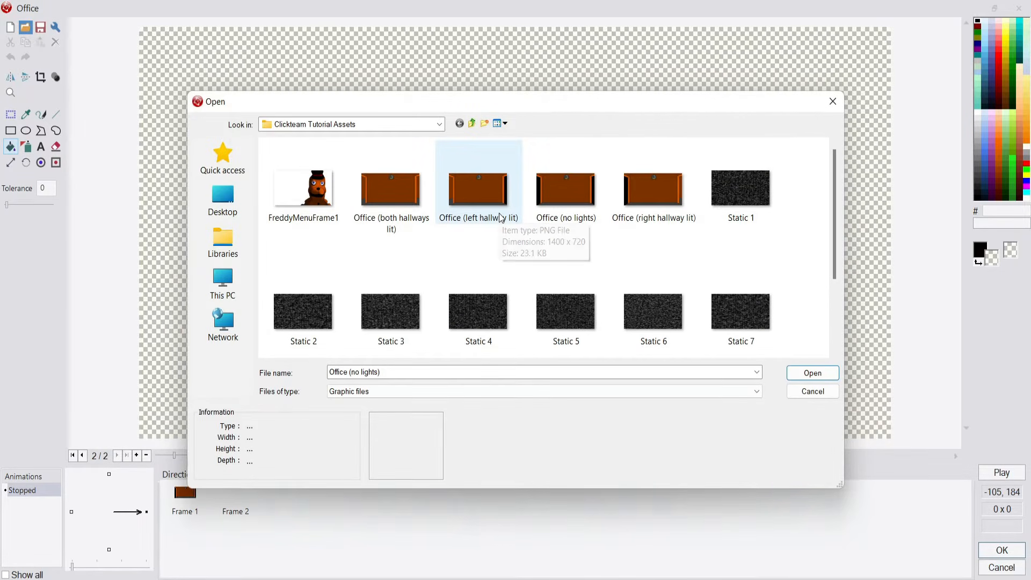
pyautogui.click(500, 218)
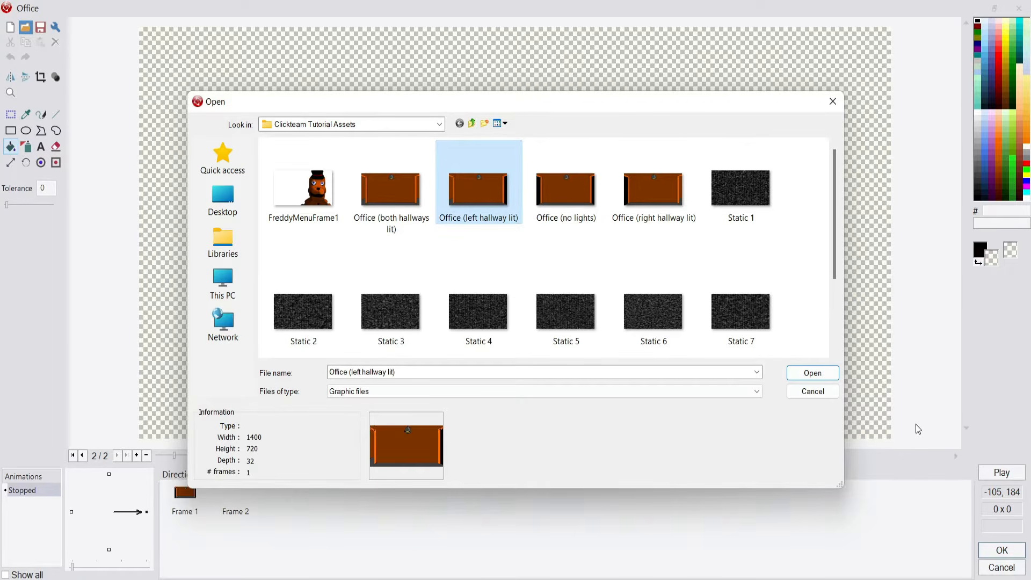
pyautogui.click(813, 374)
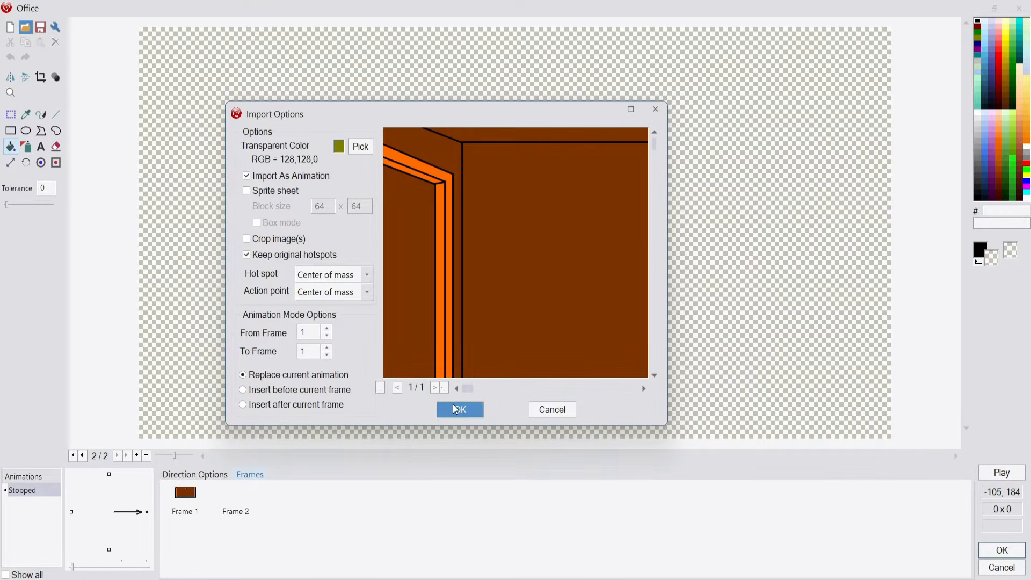
pyautogui.click(460, 407)
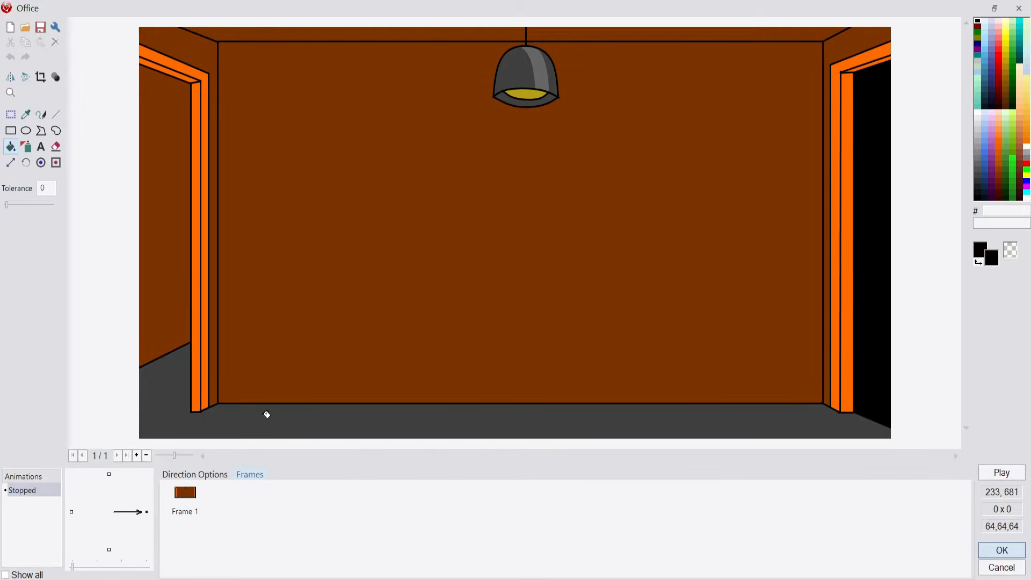
# Import "Office (no lights)" into Frame 1 with Import As Animation turned off
pyautogui.click(25, 27)
pyautogui.click(545, 204)
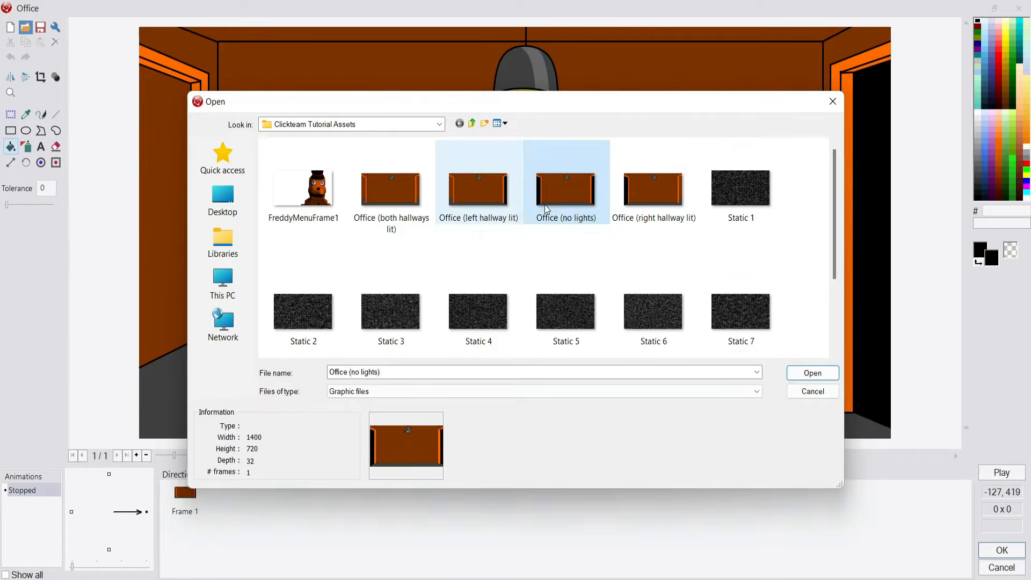
pyautogui.click(802, 372)
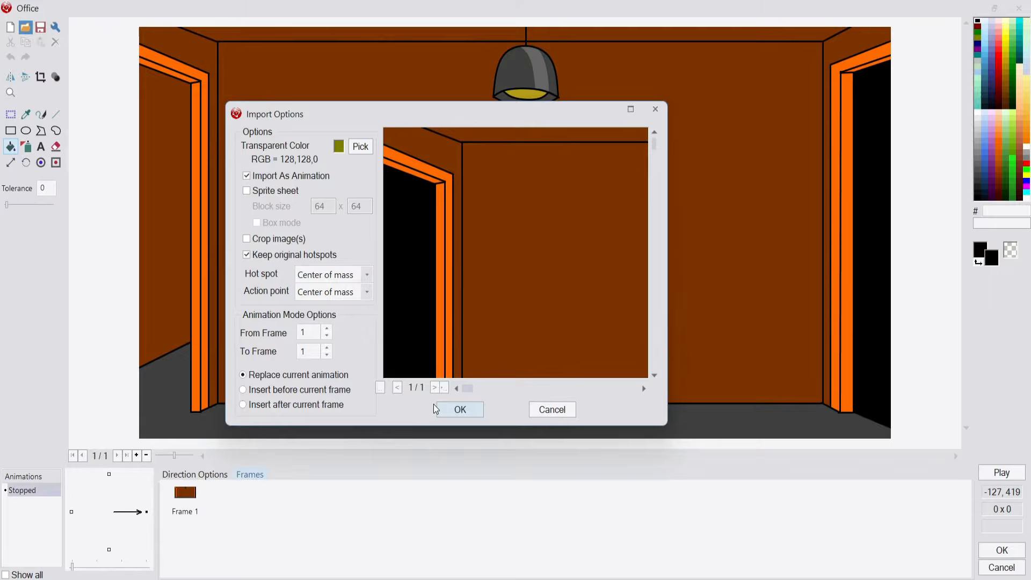
pyautogui.click(247, 176)
pyautogui.click(454, 415)
# Add a second animation frame, import "Office (left hallway lit)" into it with Import As Animation off, and check both frames
pyautogui.rightClick(308, 517)
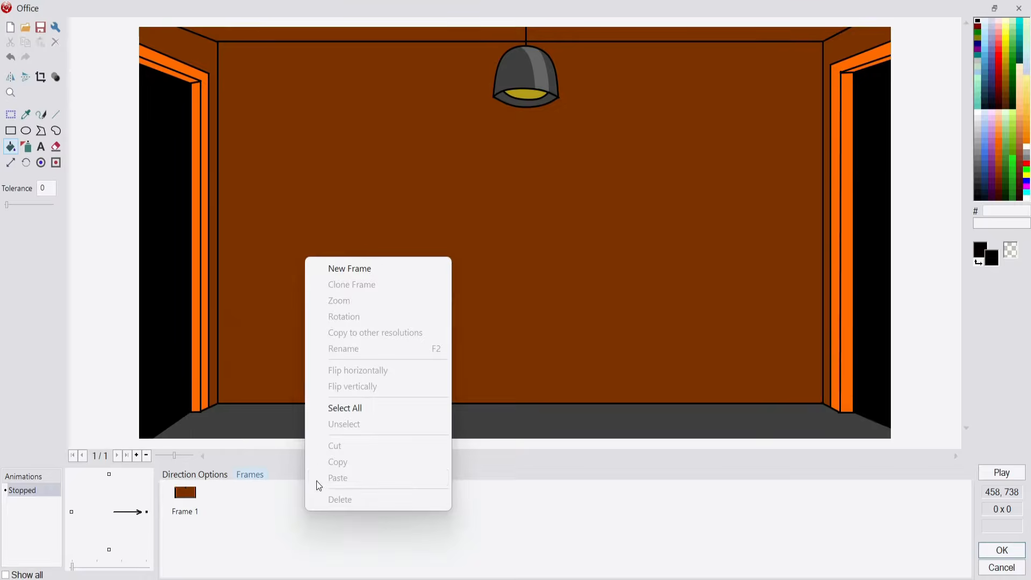
pyautogui.click(357, 274)
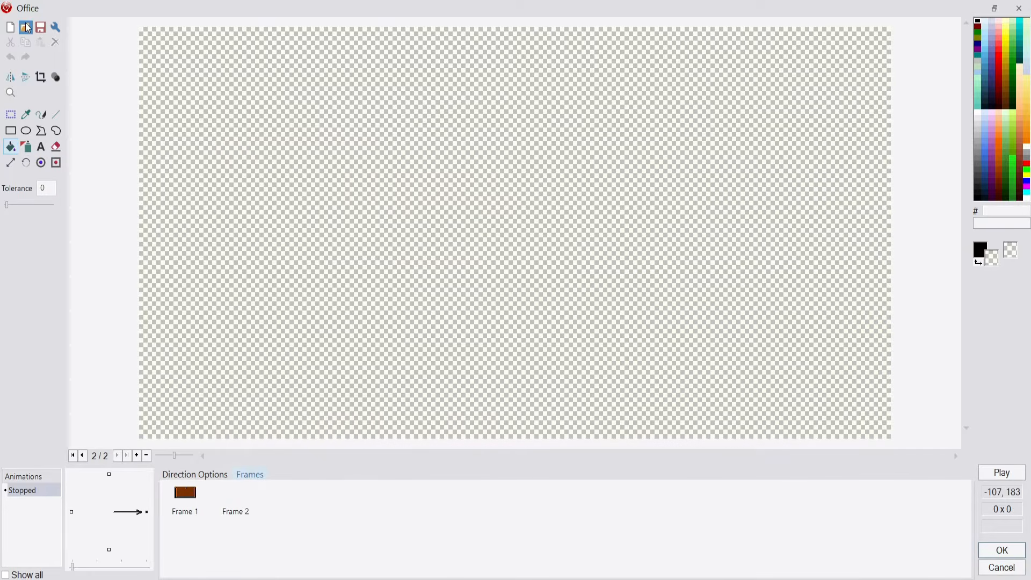
pyautogui.click(25, 27)
pyautogui.click(485, 177)
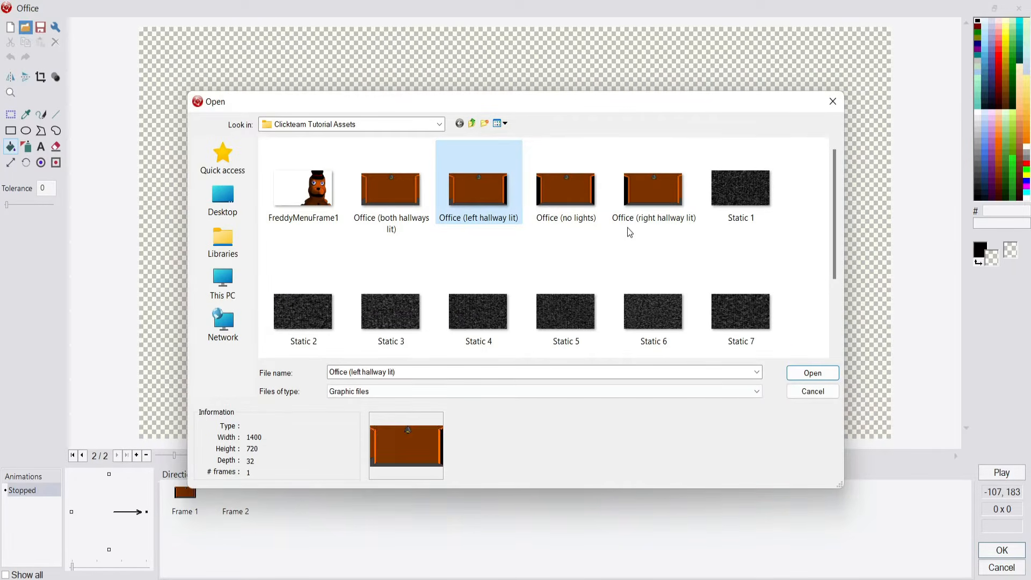
pyautogui.click(812, 374)
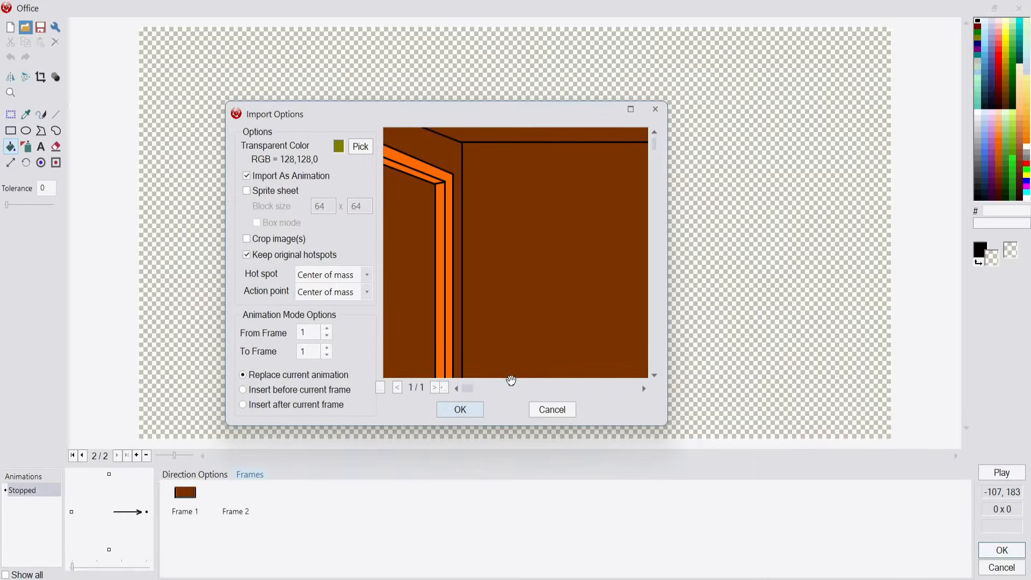
pyautogui.click(246, 175)
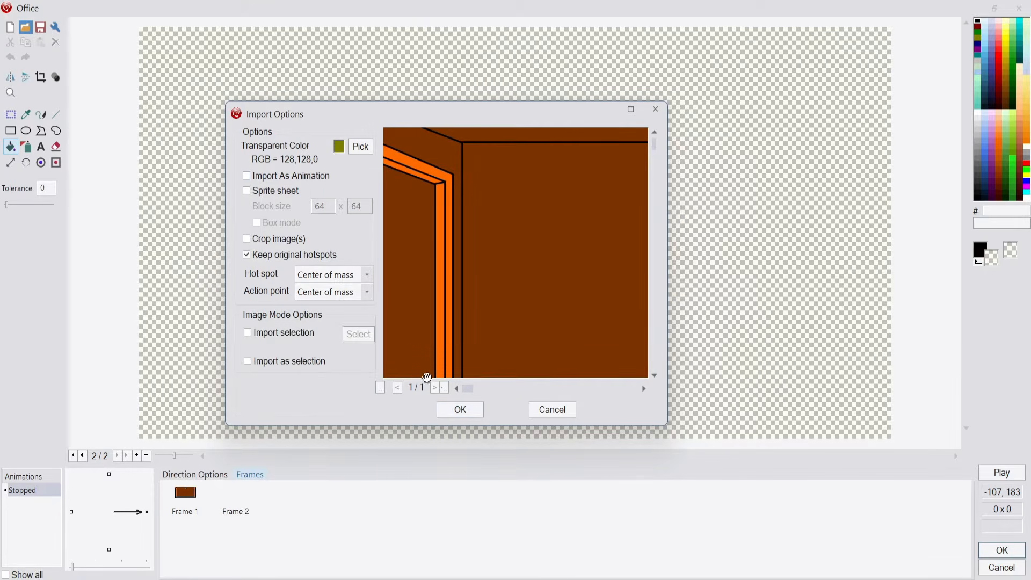
pyautogui.click(460, 410)
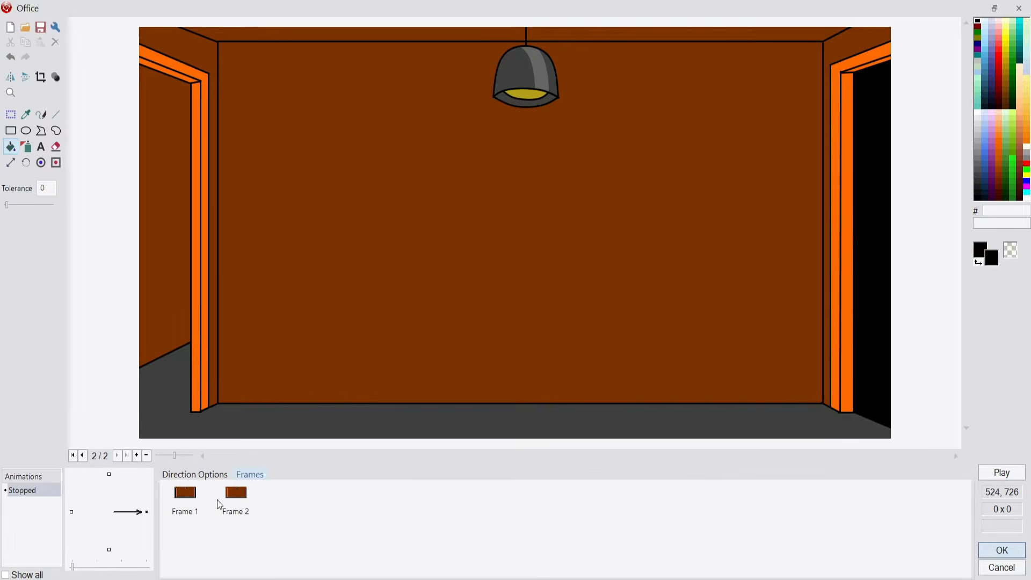
pyautogui.click(185, 493)
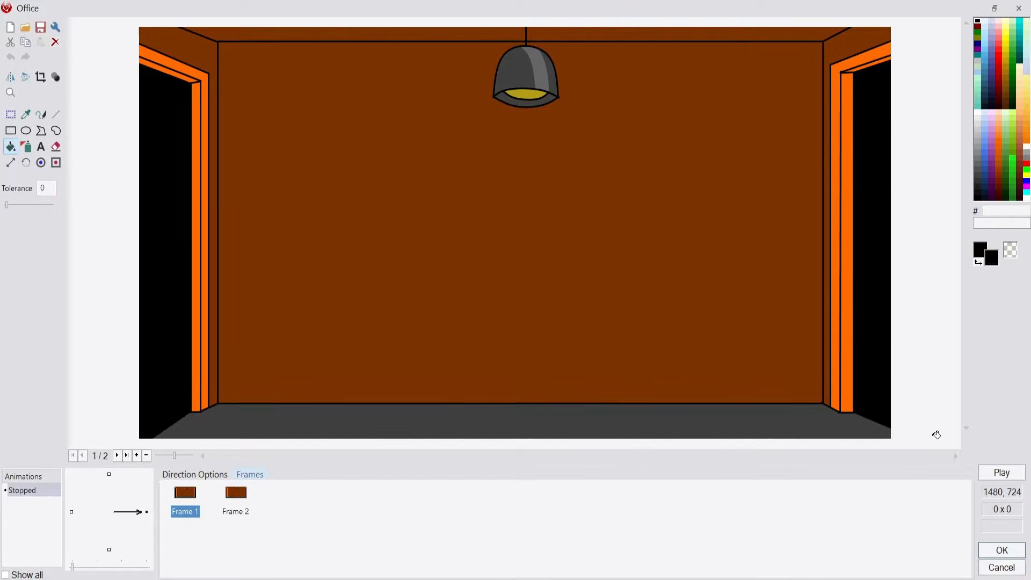
pyautogui.click(241, 511)
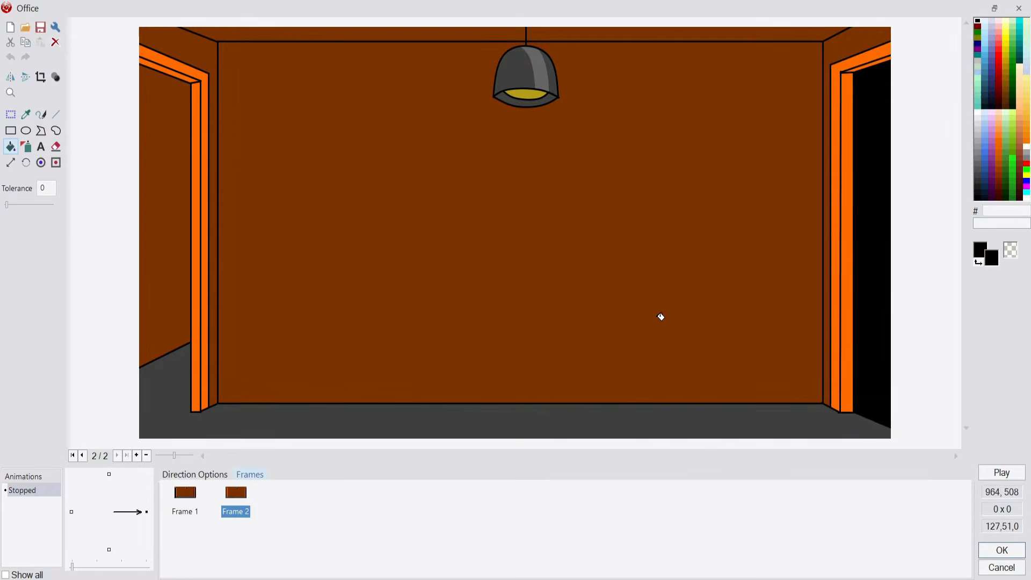
# Add a third animation frame, import "Office (right hallway lit)" into it, and select Frame 2 for viewing
pyautogui.rightClick(317, 519)
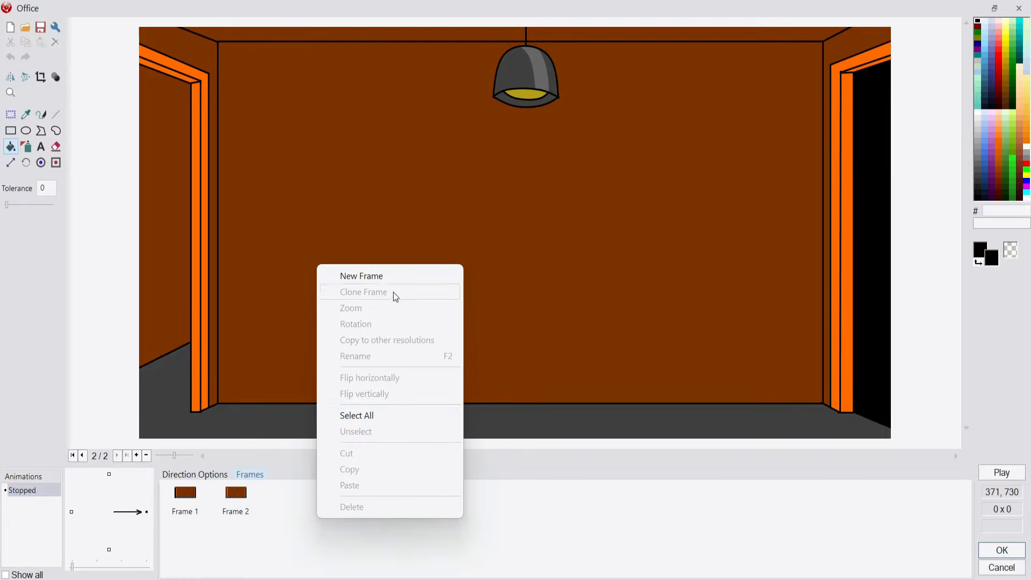
pyautogui.click(361, 276)
pyautogui.click(25, 27)
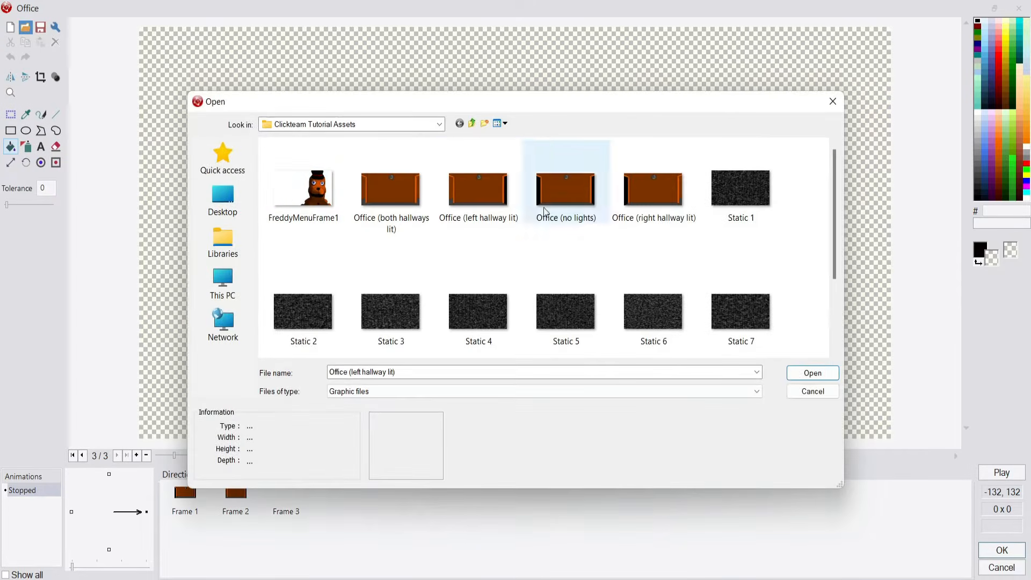
pyautogui.click(654, 185)
pyautogui.click(798, 373)
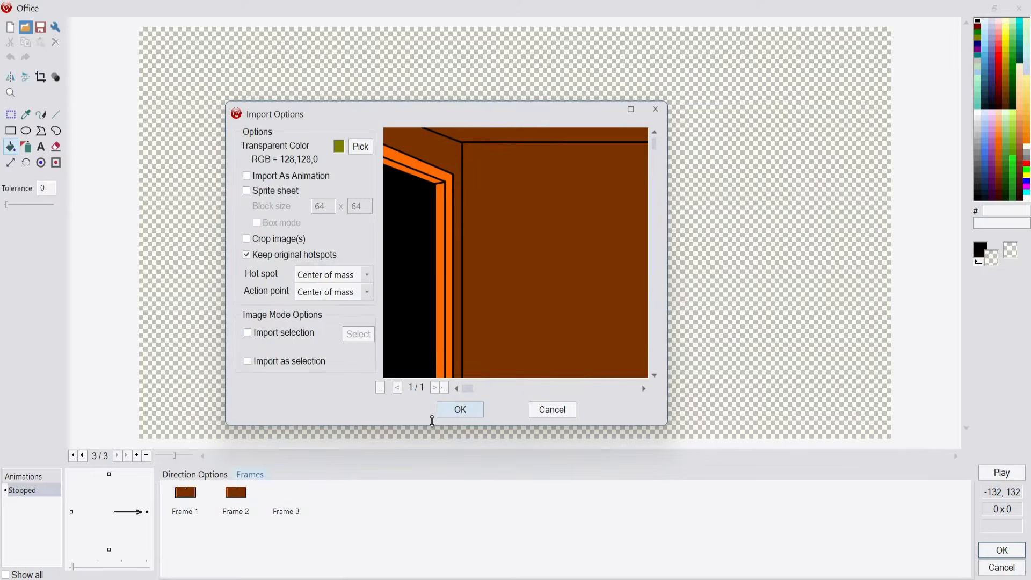
pyautogui.click(459, 412)
pyautogui.click(232, 495)
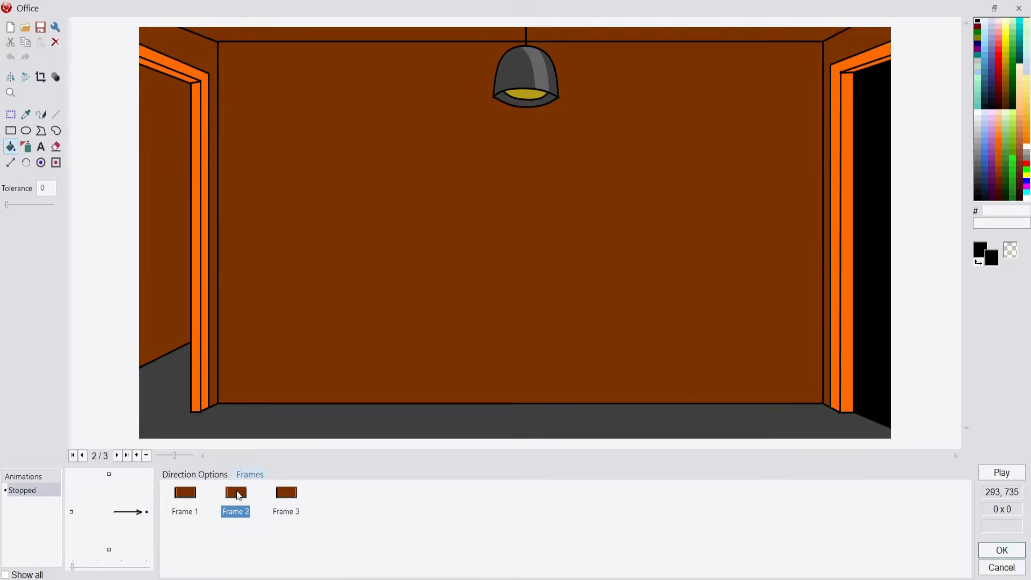
# Add a fourth animation frame to the Office object and import "Office (both hallways lit)" into it
pyautogui.click(299, 510)
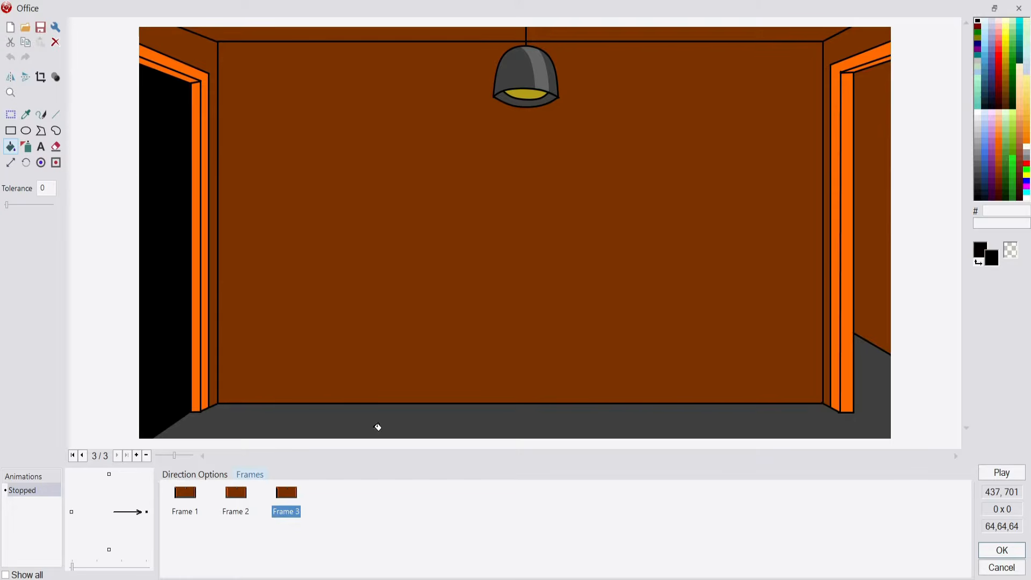
pyautogui.rightClick(364, 493)
pyautogui.click(458, 263)
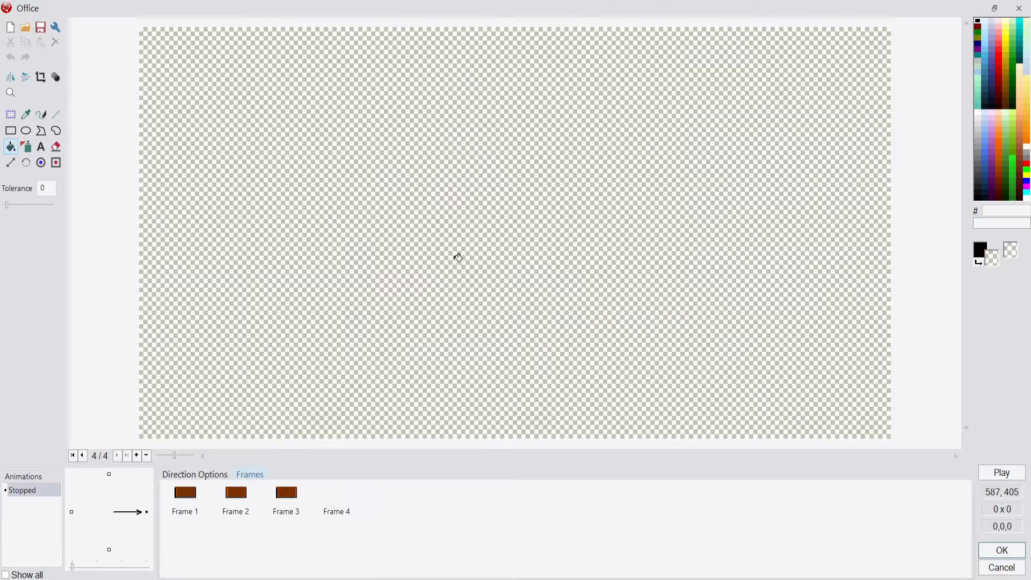
pyautogui.click(25, 27)
pyautogui.click(401, 198)
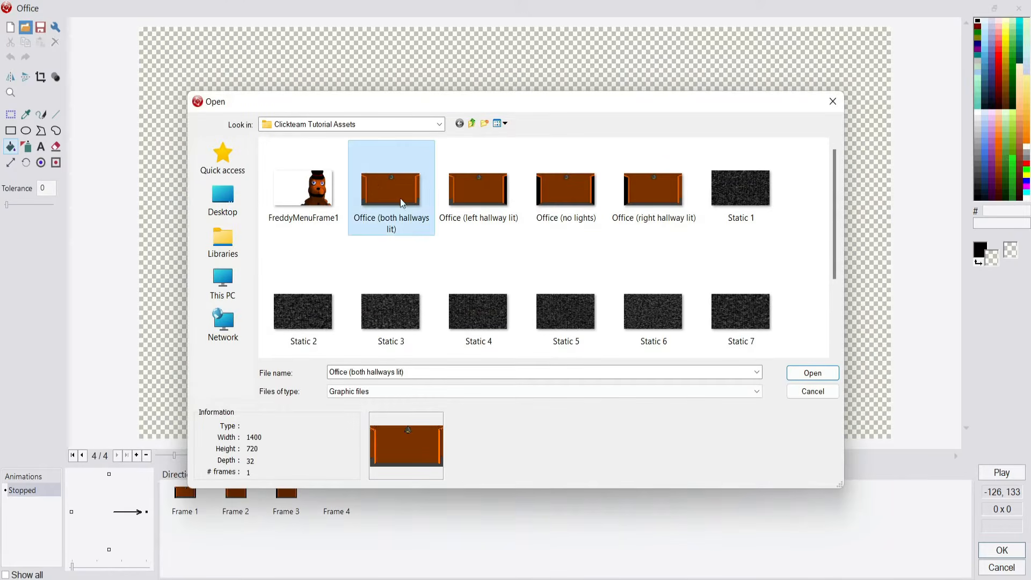
pyautogui.click(814, 376)
pyautogui.click(468, 408)
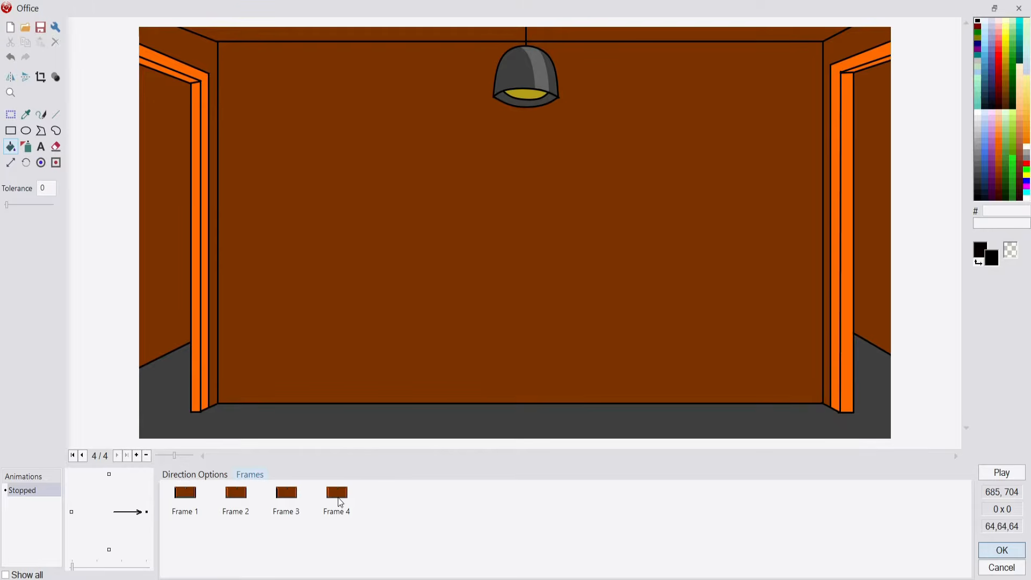
# Compare the hallway lighting across Frames 1 to 4 of the Office animation
pyautogui.click(206, 494)
pyautogui.click(235, 509)
pyautogui.click(283, 511)
pyautogui.click(178, 497)
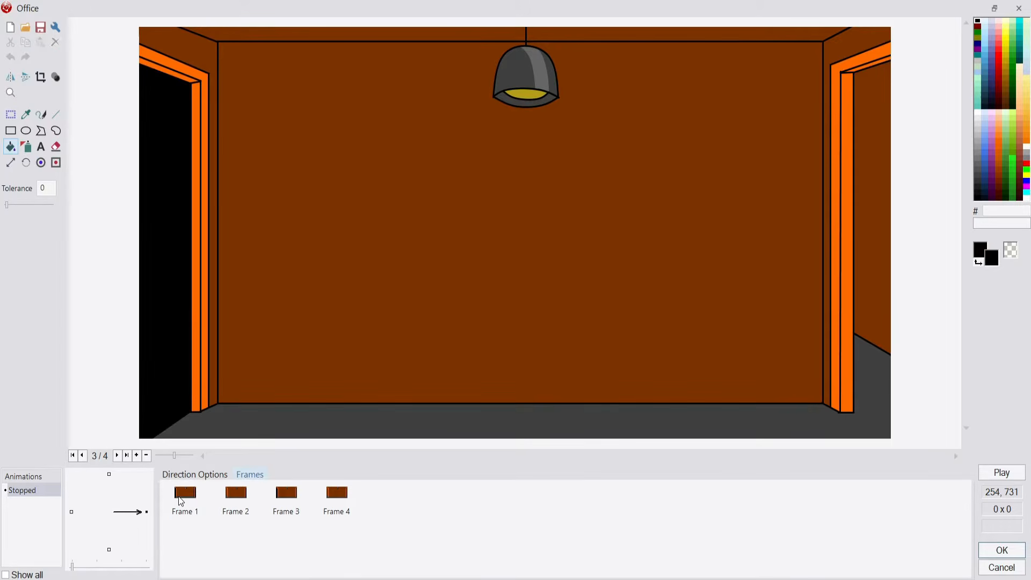
pyautogui.click(219, 497)
pyautogui.click(180, 495)
pyautogui.click(242, 500)
pyautogui.click(288, 497)
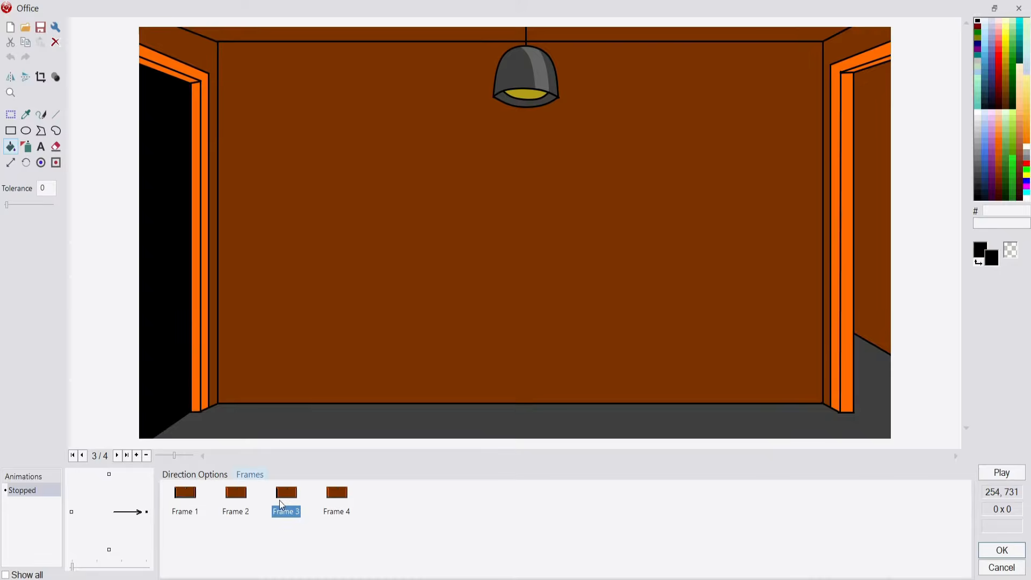
pyautogui.click(238, 500)
pyautogui.click(290, 495)
pyautogui.click(326, 498)
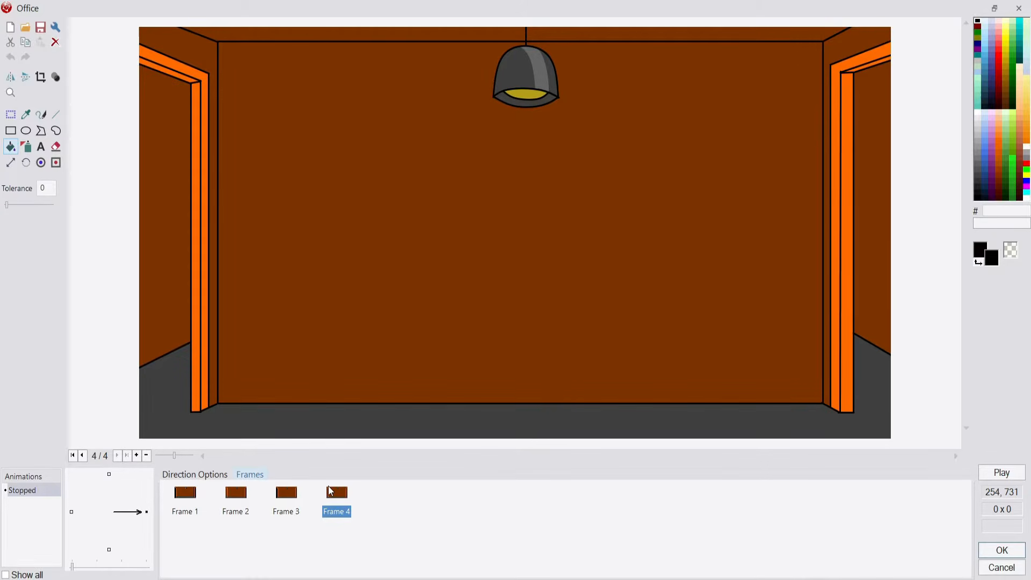
# Delete Frame 4, check the remaining frames, and accept the Office animation
pyautogui.press('Delete')
pyautogui.click(544, 333)
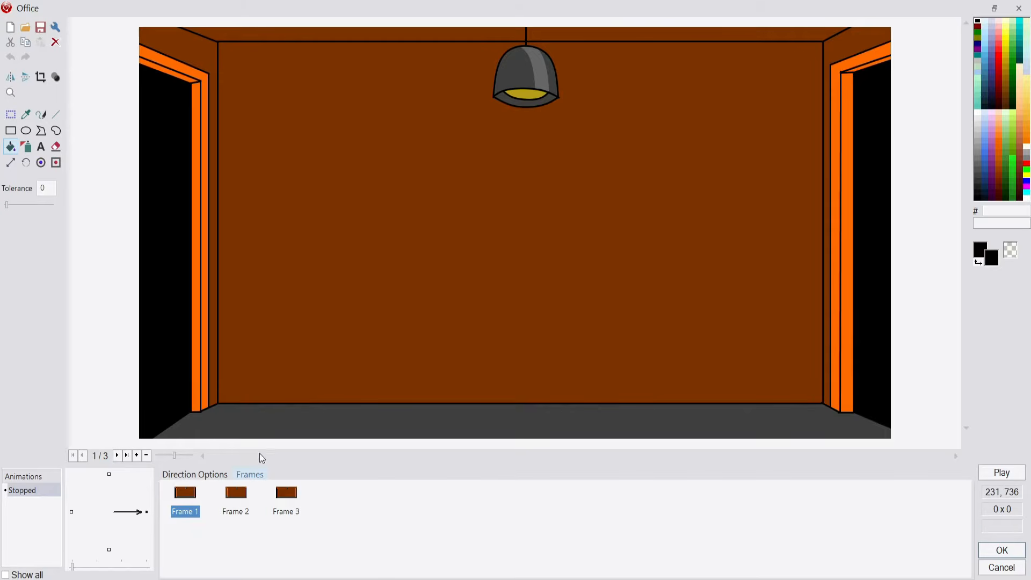
pyautogui.click(237, 493)
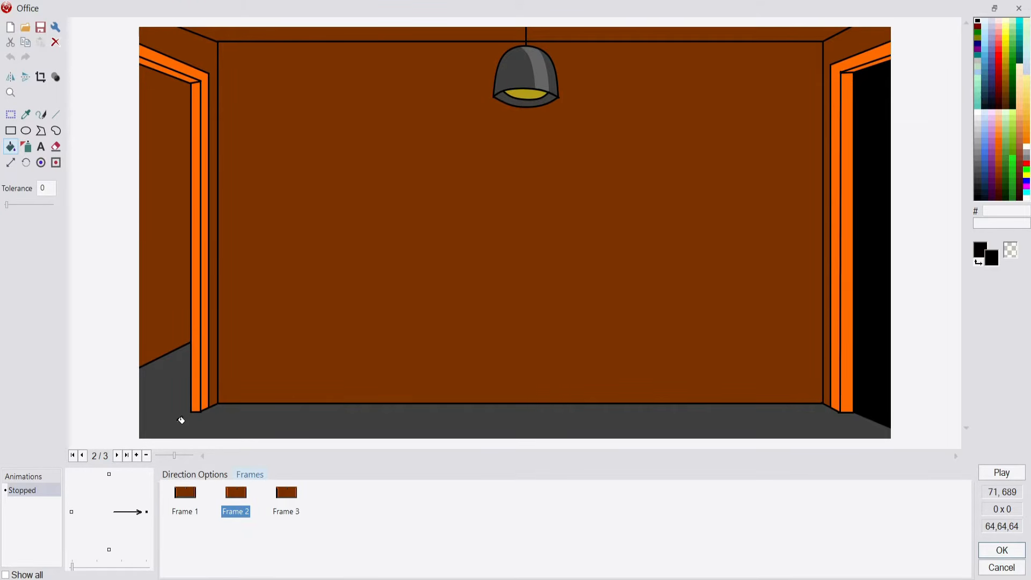
pyautogui.click(288, 513)
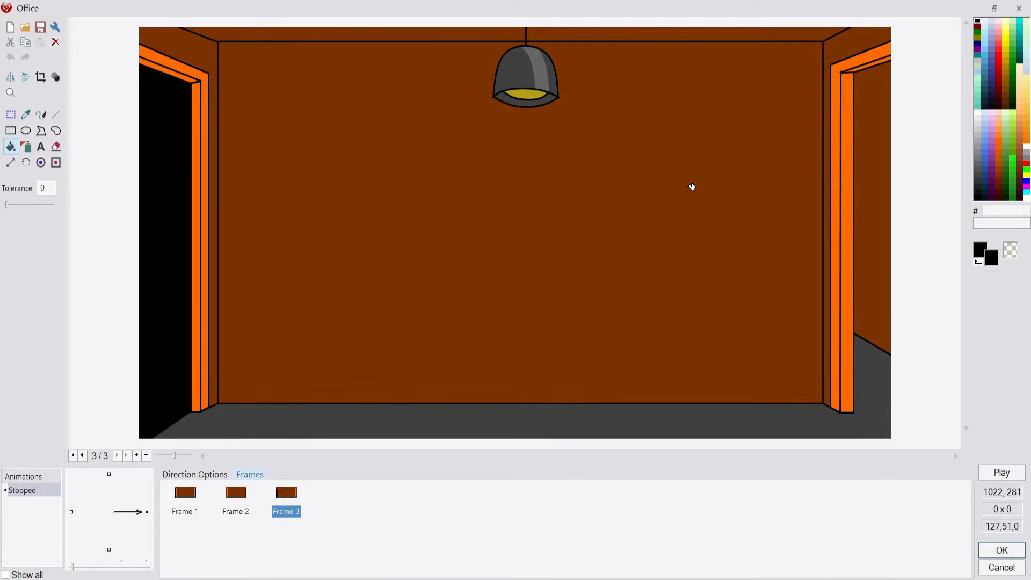
pyautogui.click(1010, 554)
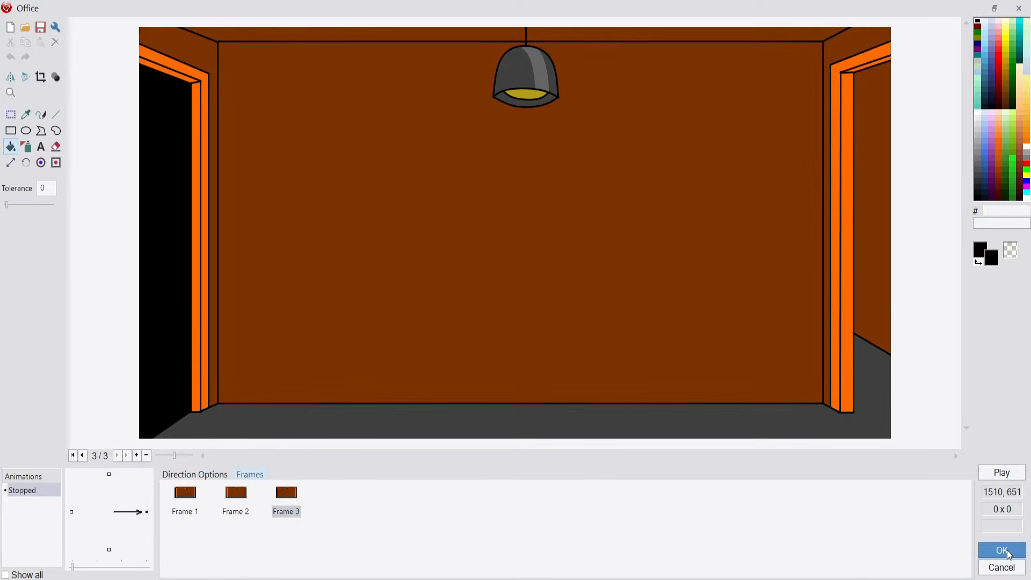
# Center the Office object horizontally and vertically within the NightOne frame
pyautogui.rightClick(505, 318)
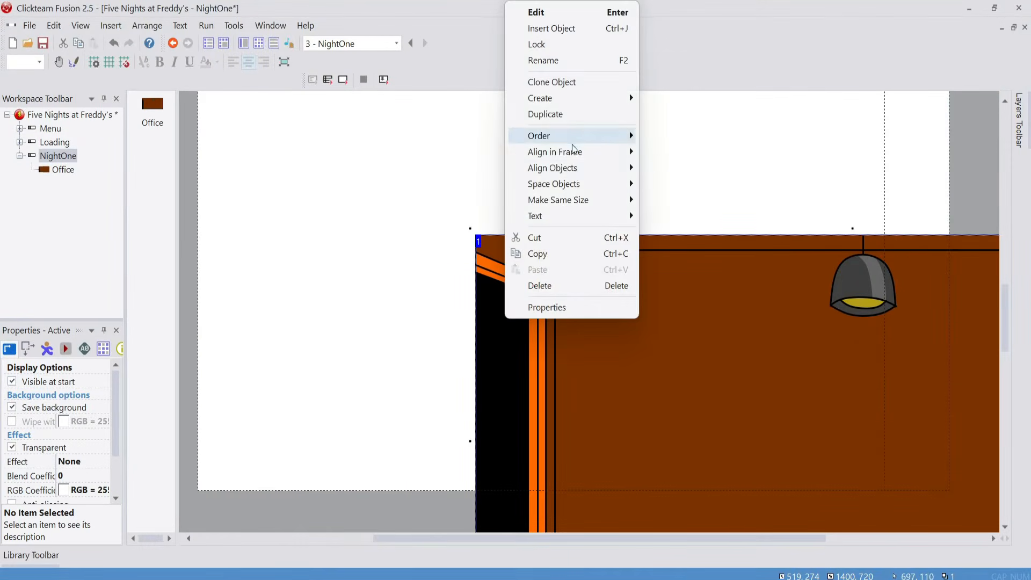
pyautogui.moveTo(574, 150)
pyautogui.click(711, 171)
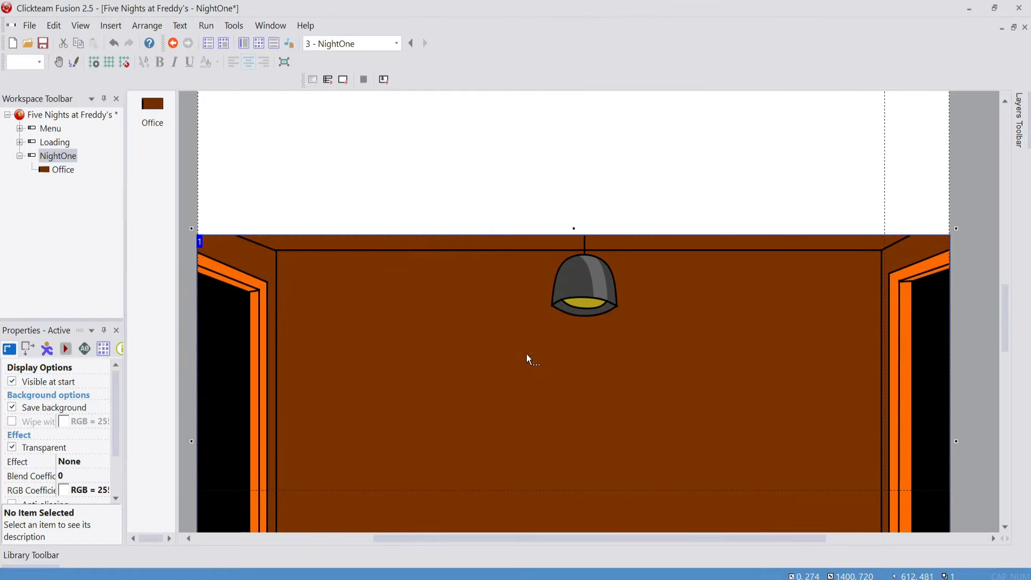
pyautogui.rightClick(527, 359)
pyautogui.moveTo(606, 188)
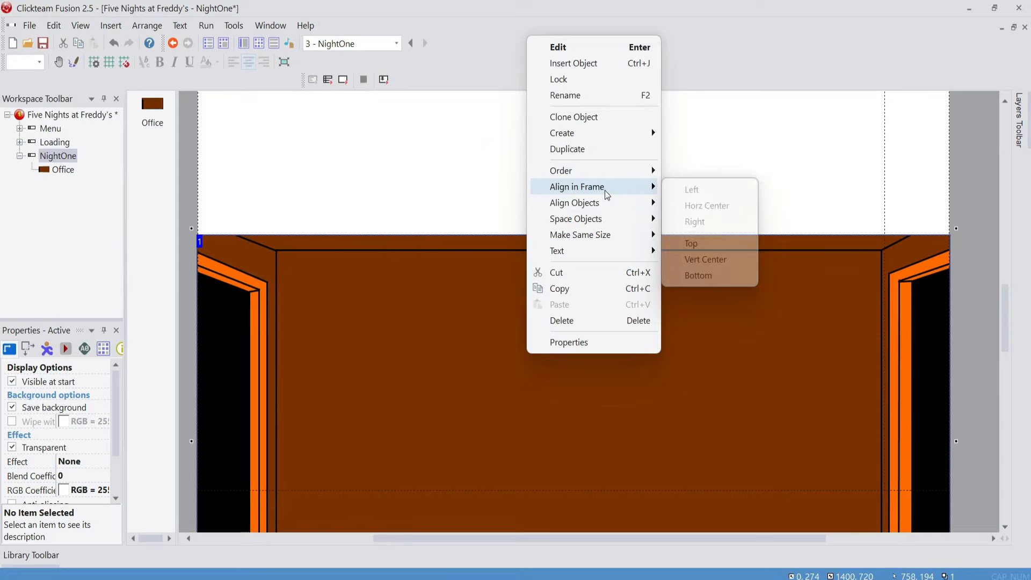
pyautogui.click(706, 260)
pyautogui.scroll(5, 763, 396)
pyautogui.click(932, 247)
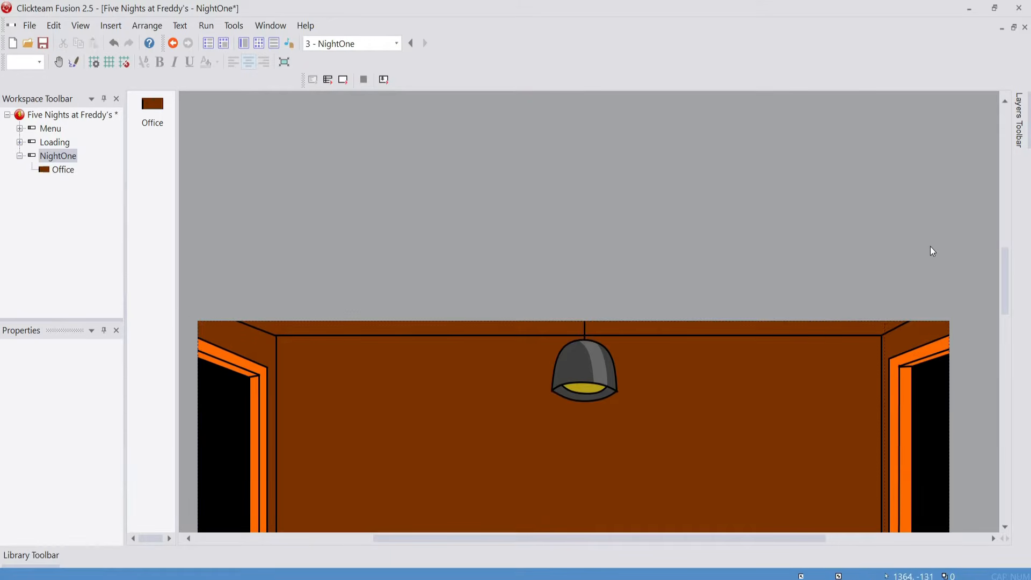
# Inspect the office's fit in the frame, test-run NightOne, and close the test window
pyautogui.scroll(-3, 940, 250)
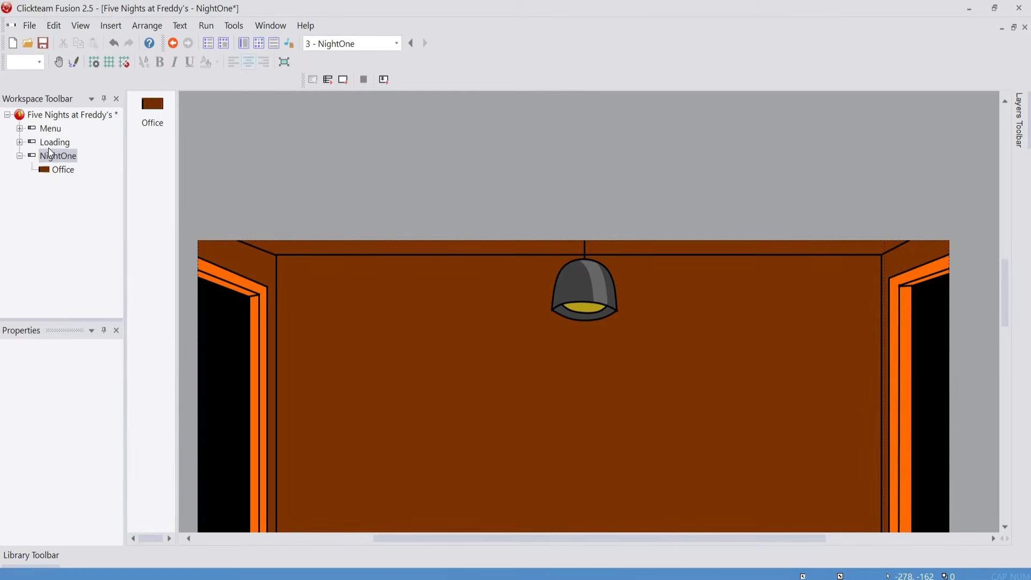
pyautogui.scroll(-8, 531, 256)
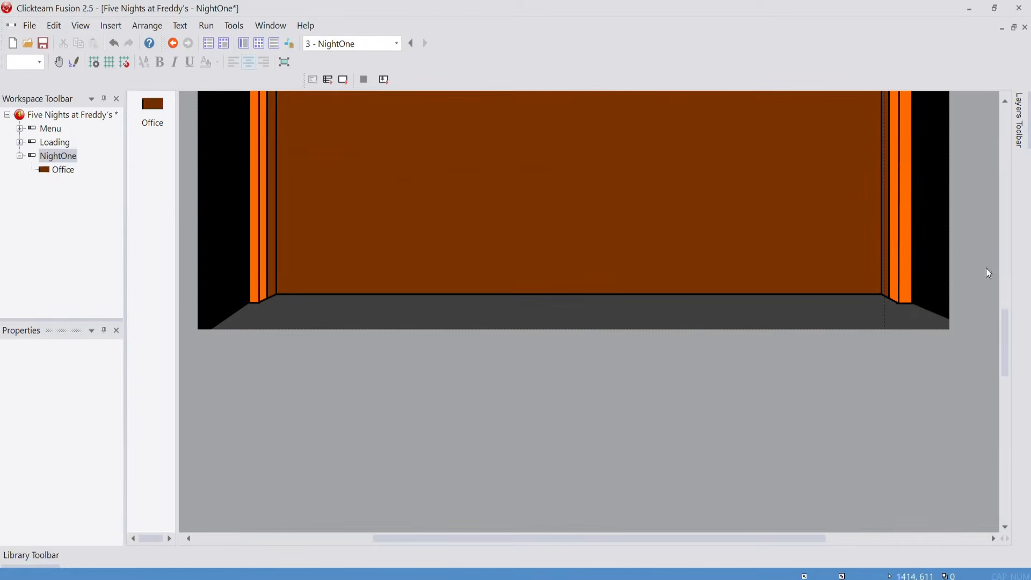
pyautogui.scroll(3, 595, 316)
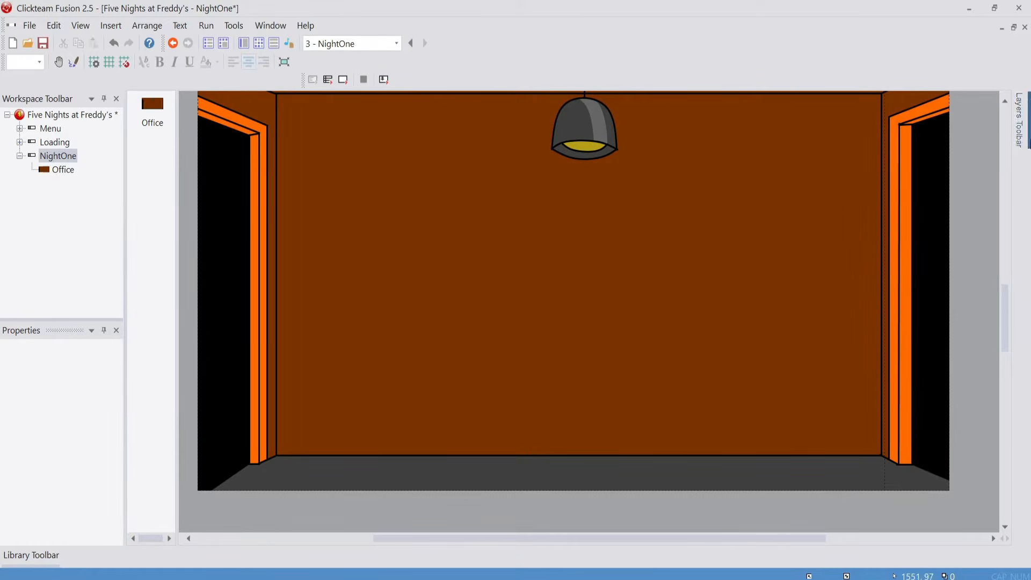
pyautogui.scroll(3, 896, 315)
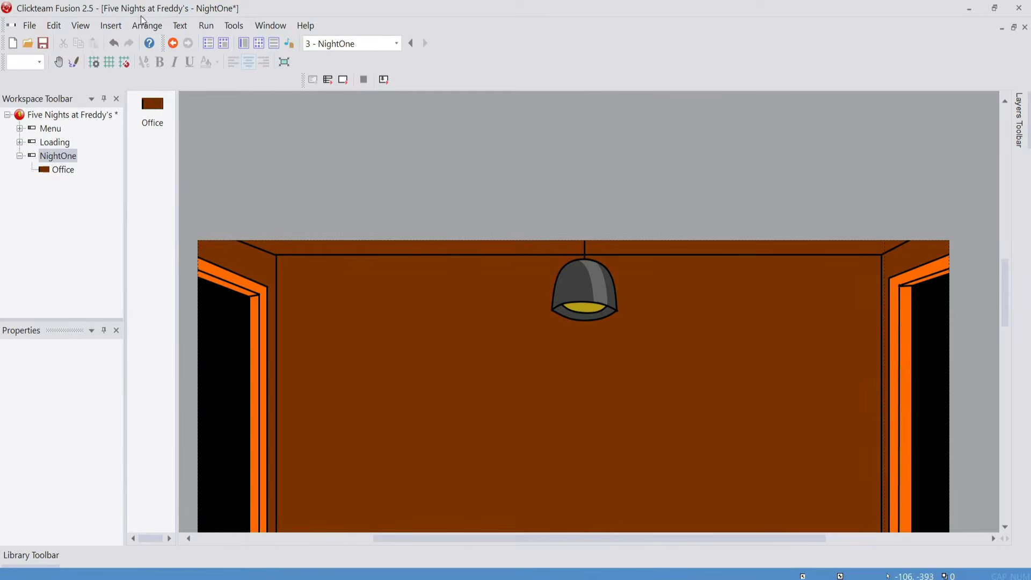
pyautogui.click(73, 62)
pyautogui.scroll(-2, 855, 227)
pyautogui.moveTo(885, 140); pyautogui.dragTo(203, 454)
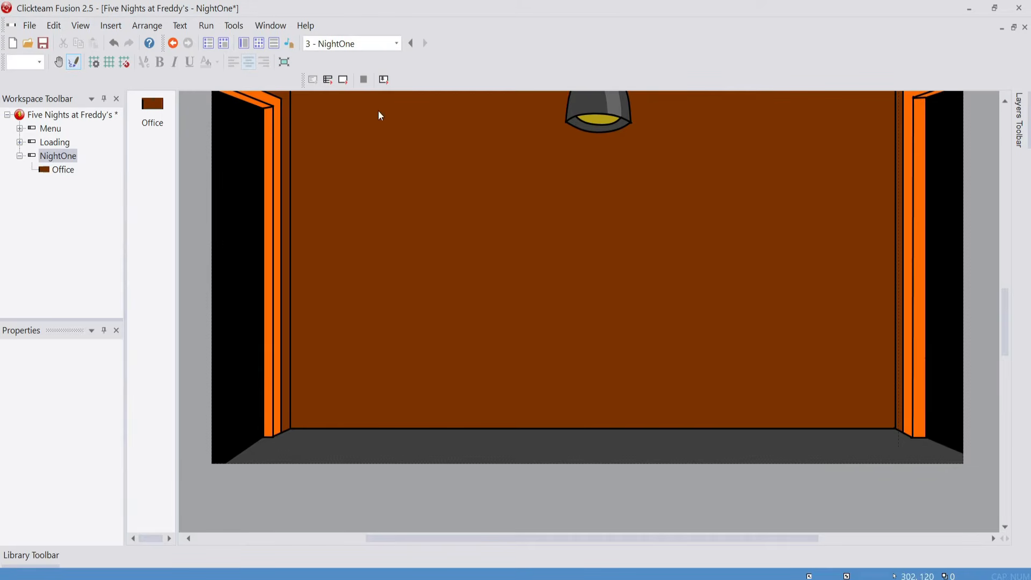
pyautogui.click(347, 86)
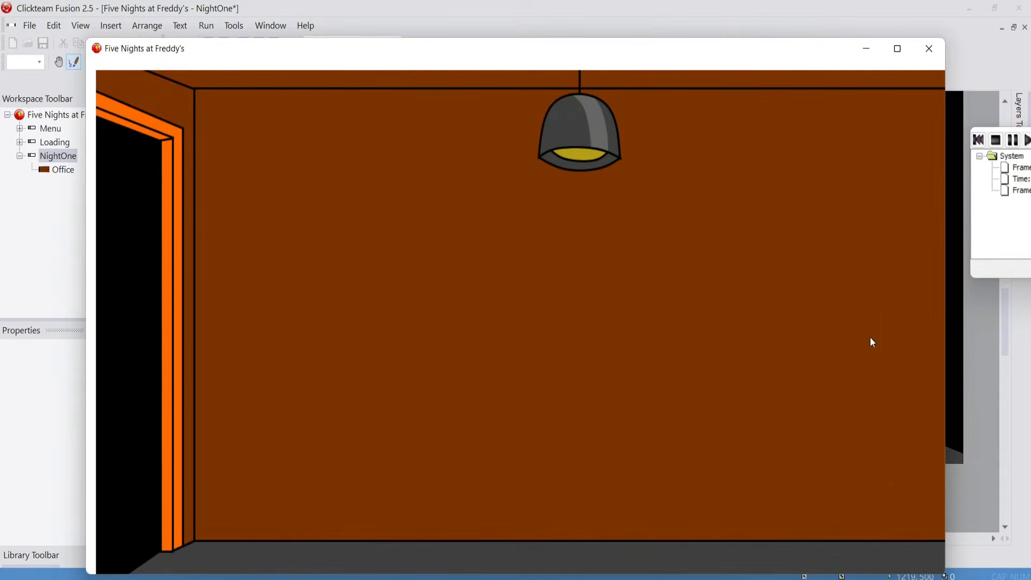
pyautogui.click(941, 45)
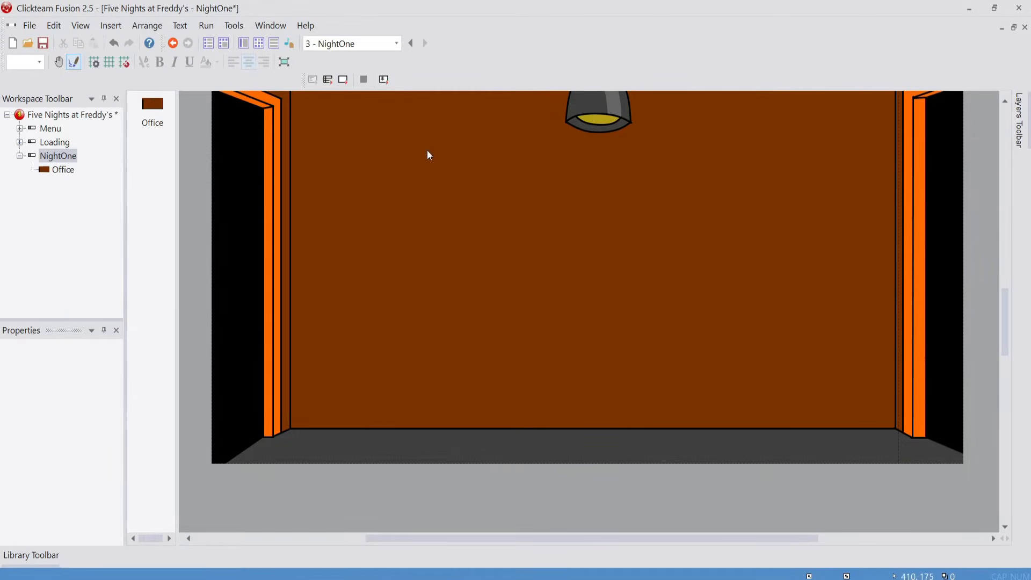
# Insert an event group titled "Scrollings" in the NightOne event editor, active when the frame starts
pyautogui.click(263, 40)
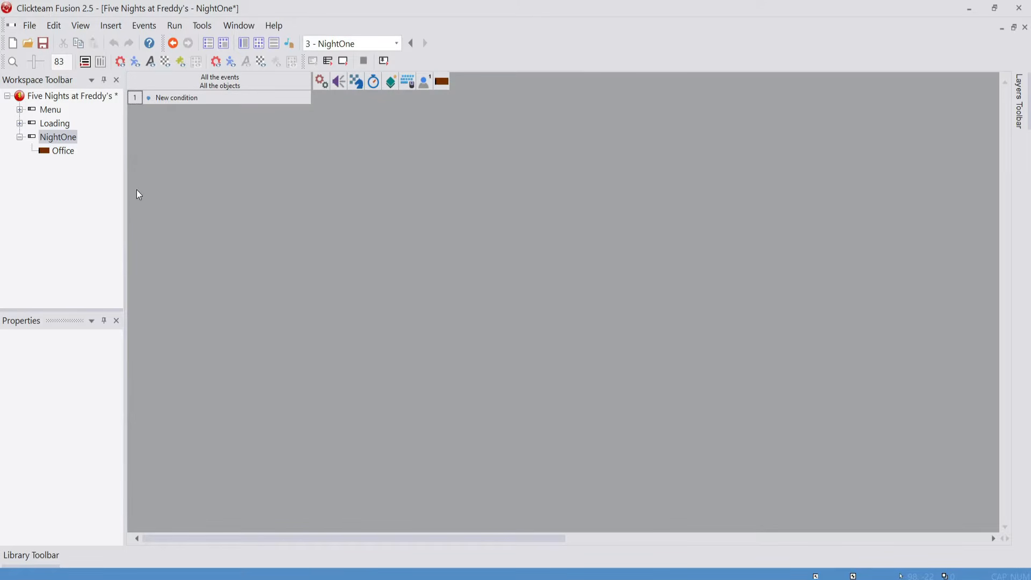
pyautogui.rightClick(134, 101)
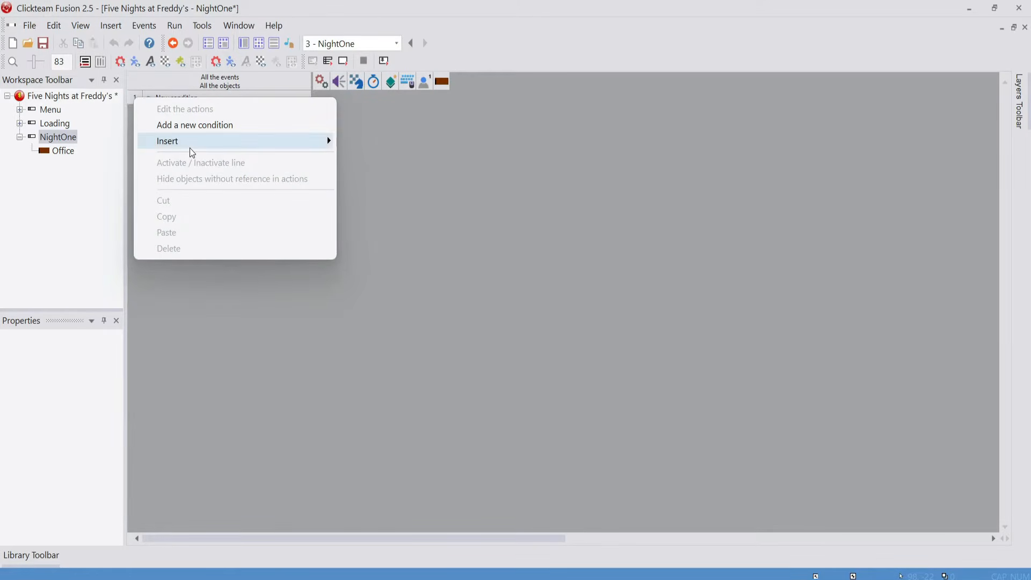
pyautogui.moveTo(197, 141)
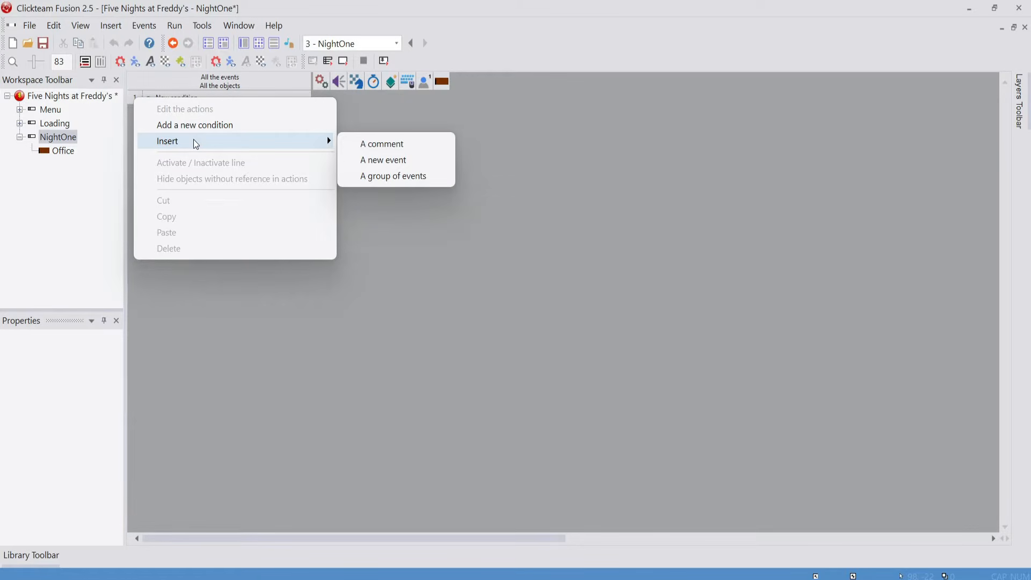
pyautogui.click(391, 177)
pyautogui.write('Sc')
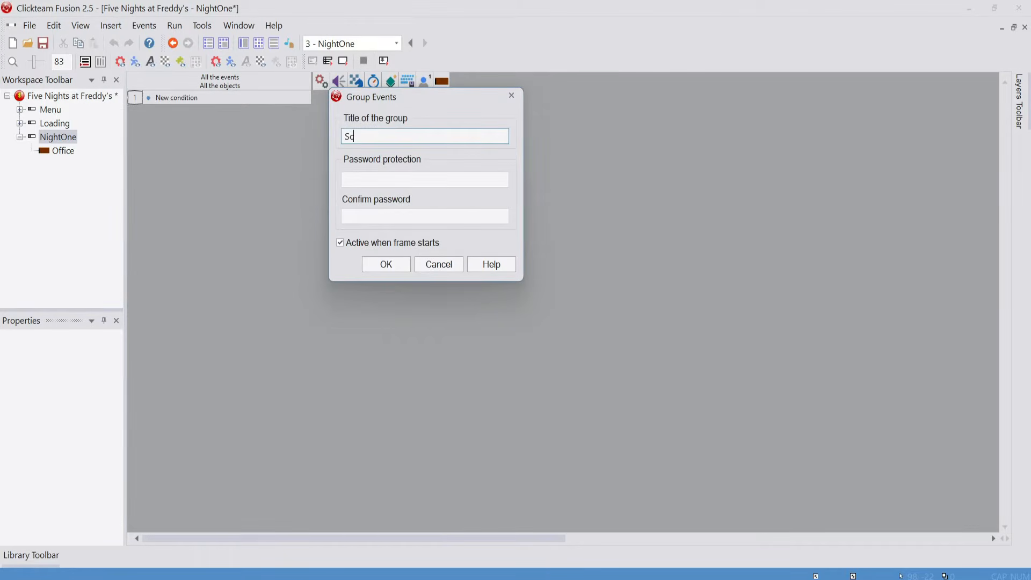
pyautogui.write('rollings')
pyautogui.press('Return')
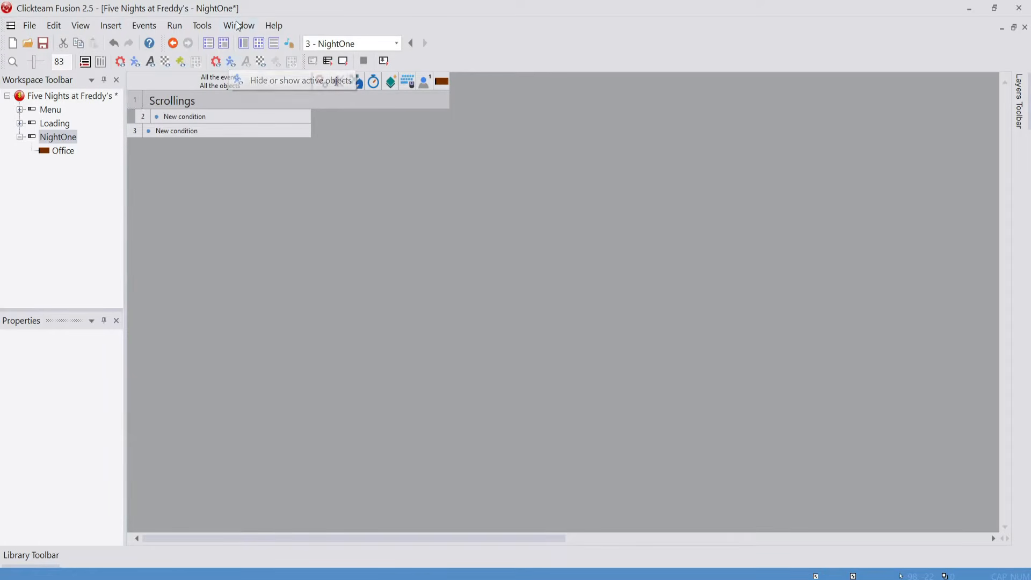
# Return to the frame editor and place a new Active object in the empty area above the office
pyautogui.click(244, 46)
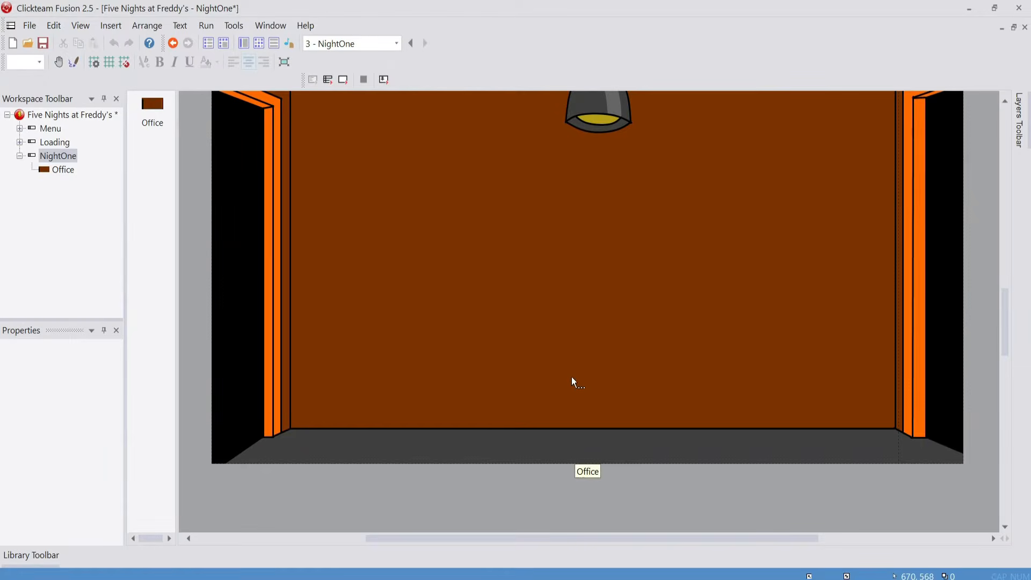
pyautogui.moveTo(1007, 293); pyautogui.dragTo(1014, 296)
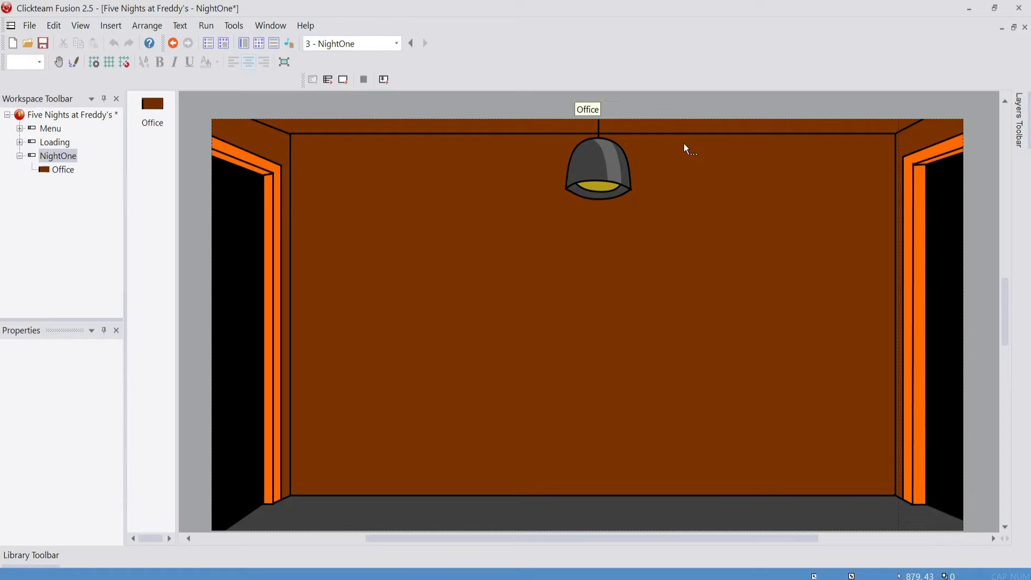
pyautogui.scroll(5, 341, 297)
pyautogui.rightClick(373, 234)
pyautogui.click(406, 266)
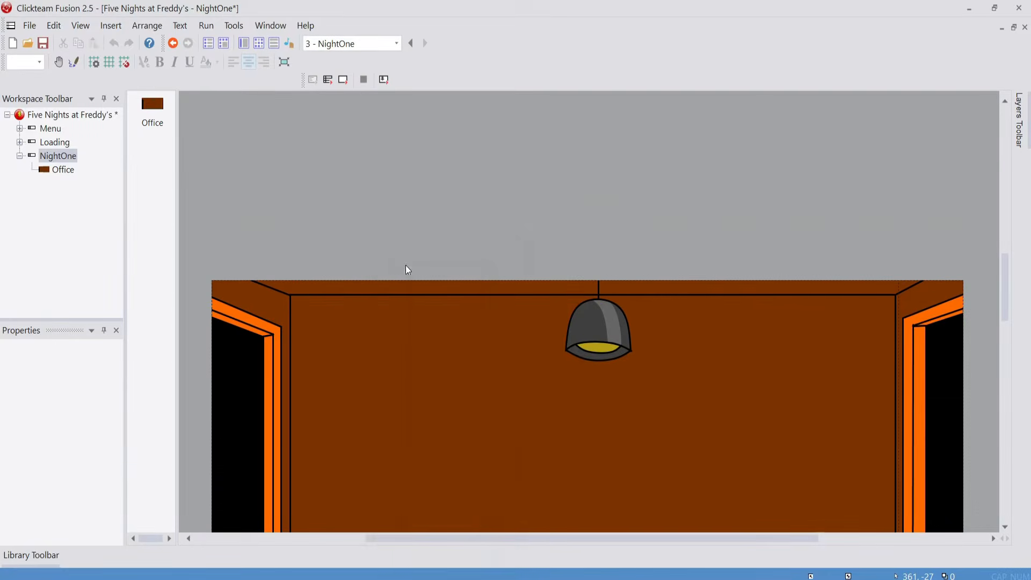
pyautogui.click(136, 63)
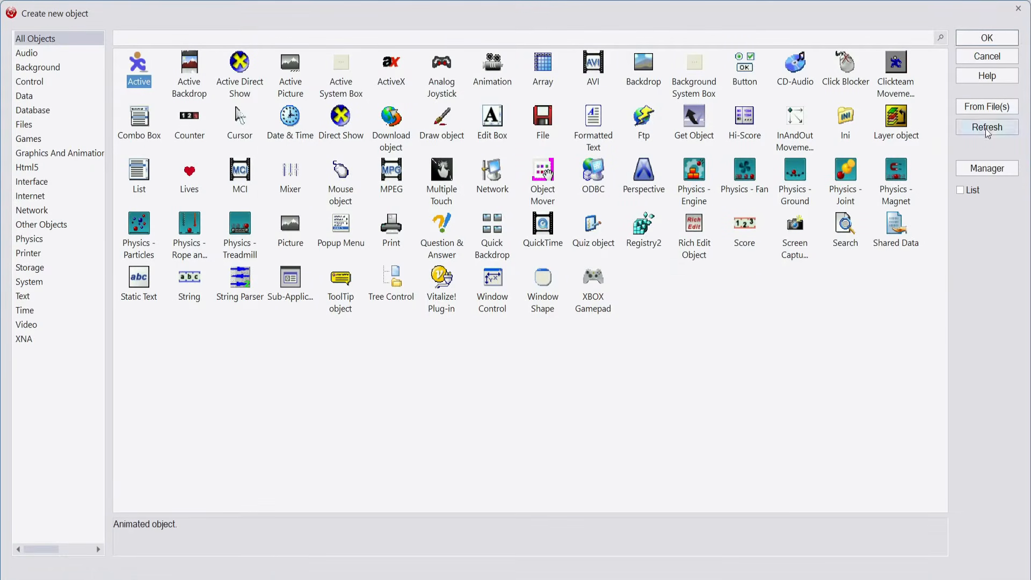
pyautogui.click(988, 38)
pyautogui.click(456, 256)
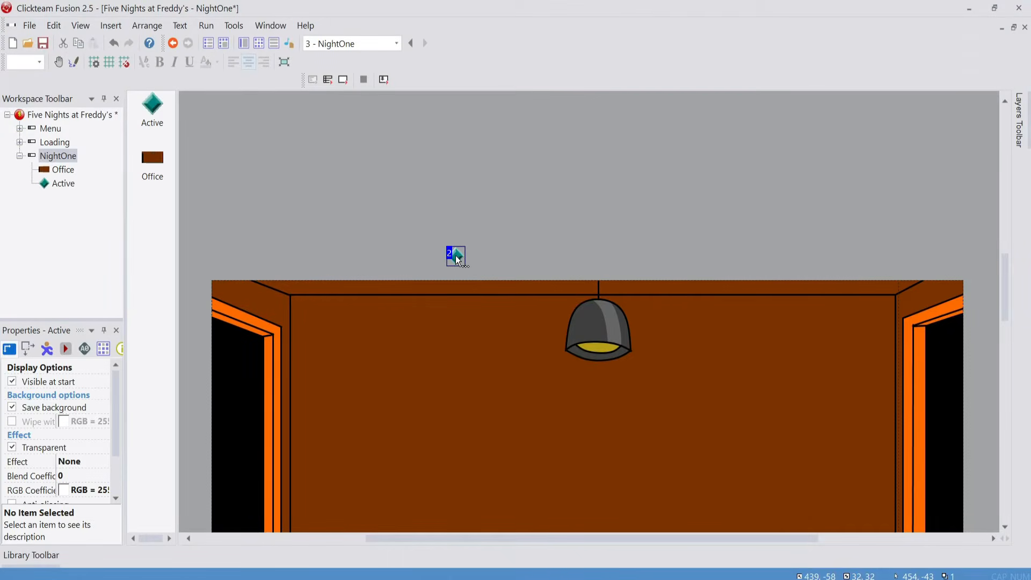
# Rename the new Active object as FollowMouse
pyautogui.rightClick(456, 256)
pyautogui.click(491, 316)
pyautogui.write('F')
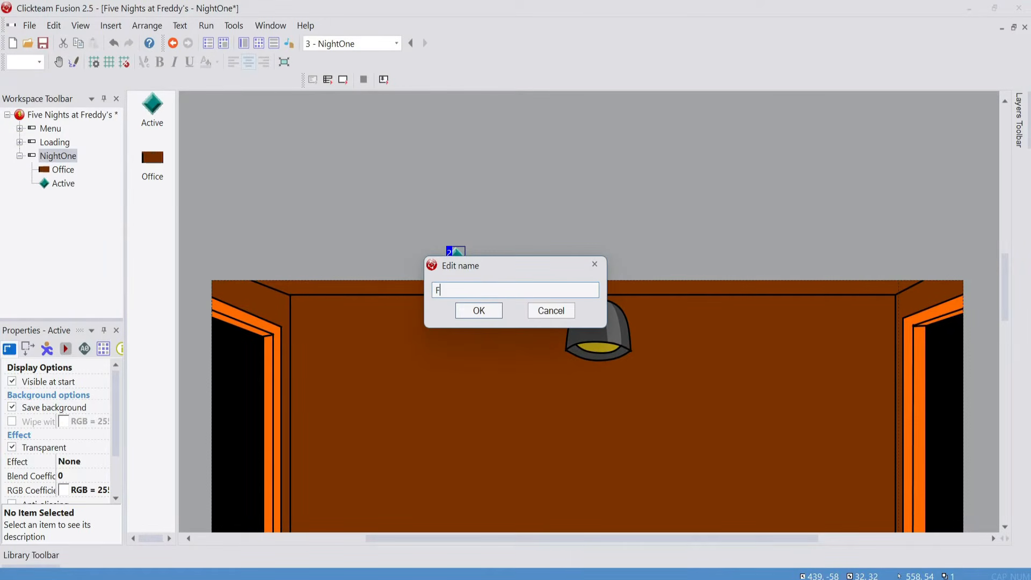
pyautogui.write('ollowMouse')
pyautogui.press('Return')
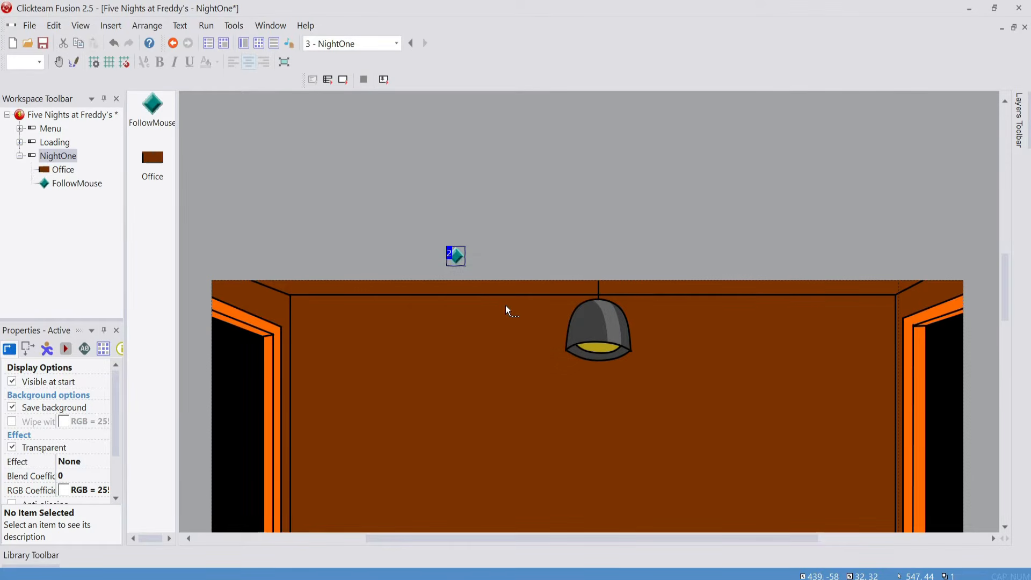
# Insert another Active object in the empty area above the office's right half, at about X 988, Y -86
pyautogui.rightClick(846, 148)
pyautogui.click(894, 173)
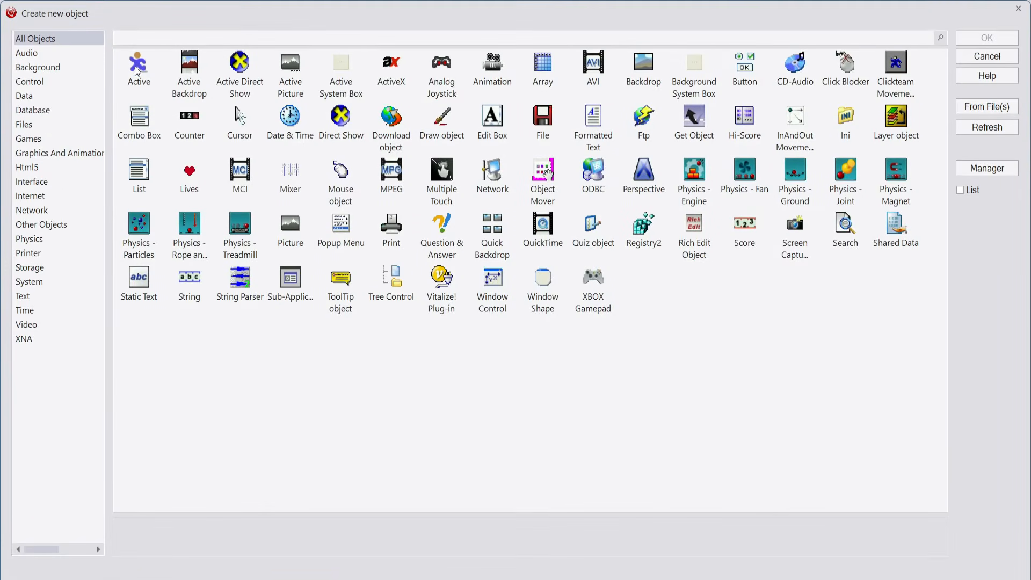
pyautogui.click(138, 69)
pyautogui.click(987, 37)
pyautogui.click(749, 237)
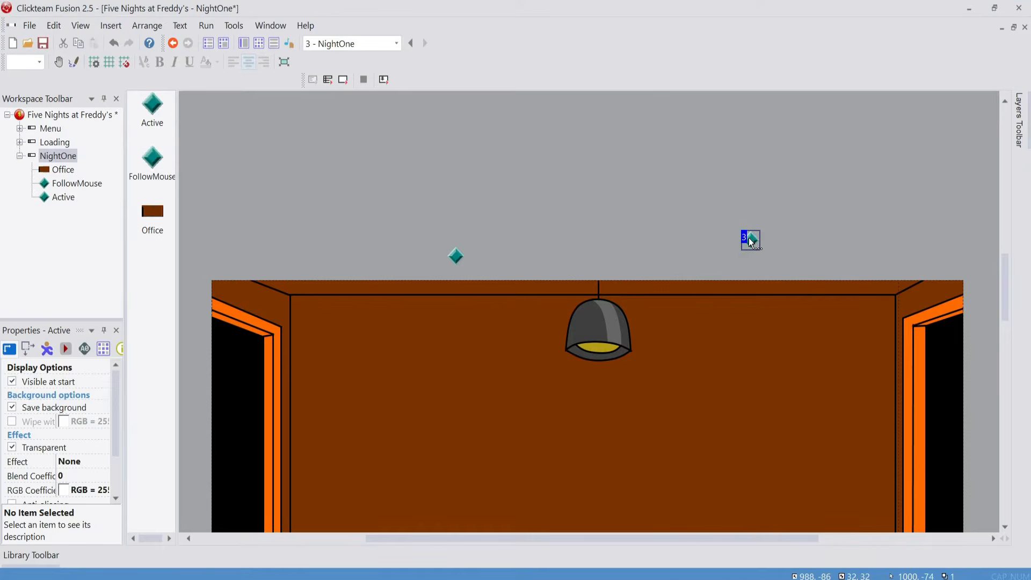
# Rename the newly placed Active object as BouncingBall
pyautogui.rightClick(749, 238)
pyautogui.click(781, 290)
pyautogui.write('Bouc')
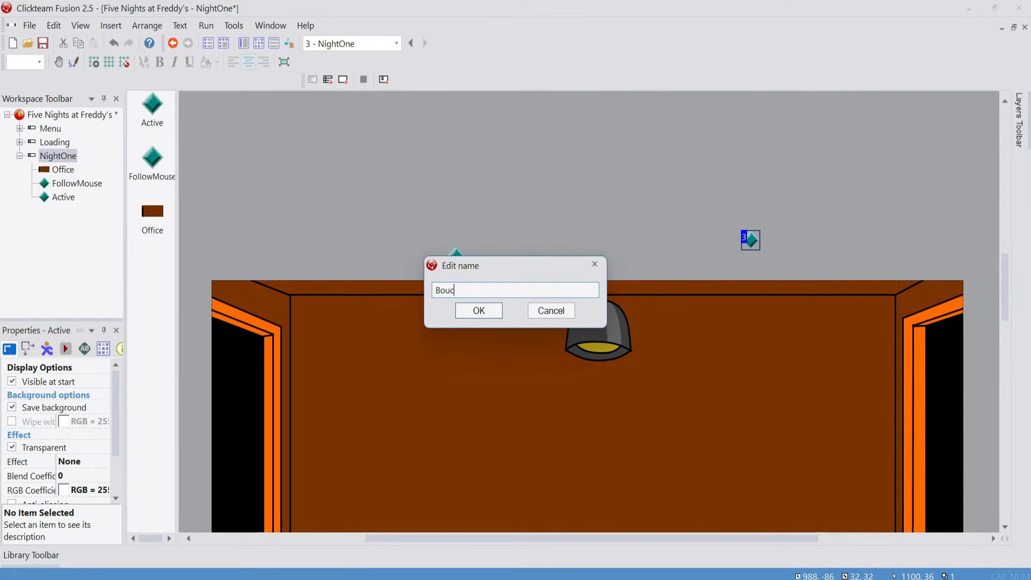
pyautogui.write('ncingBall')
pyautogui.press('Return')
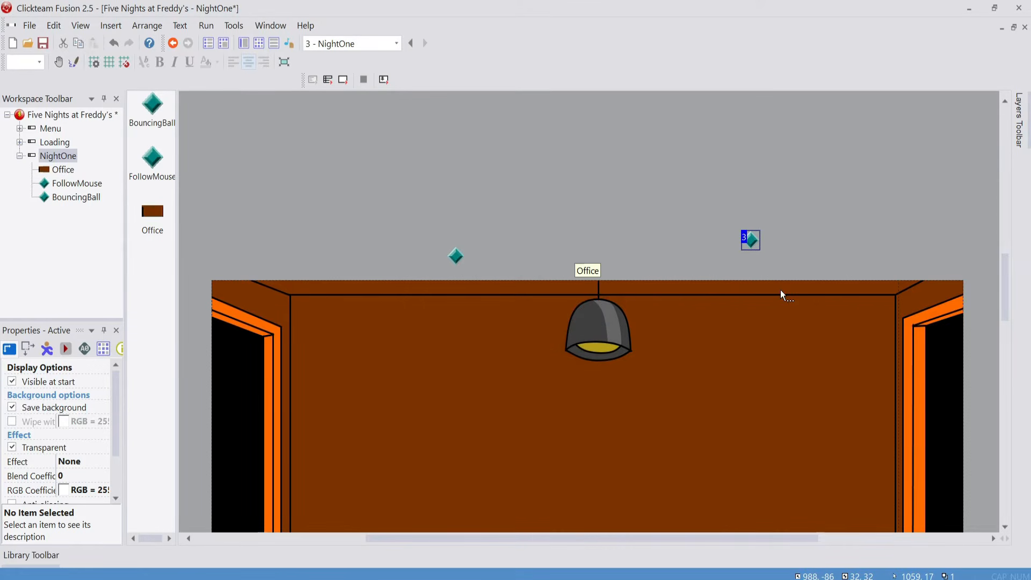
# Move BouncingBall to about X 1036, Y 182 and FollowMouse to about X 433, Y 138, both inside the office
pyautogui.moveTo(756, 245)
pyautogui.mouseDown()
pyautogui.moveTo(768, 221)
pyautogui.moveTo(755, 262)
pyautogui.mouseUp()
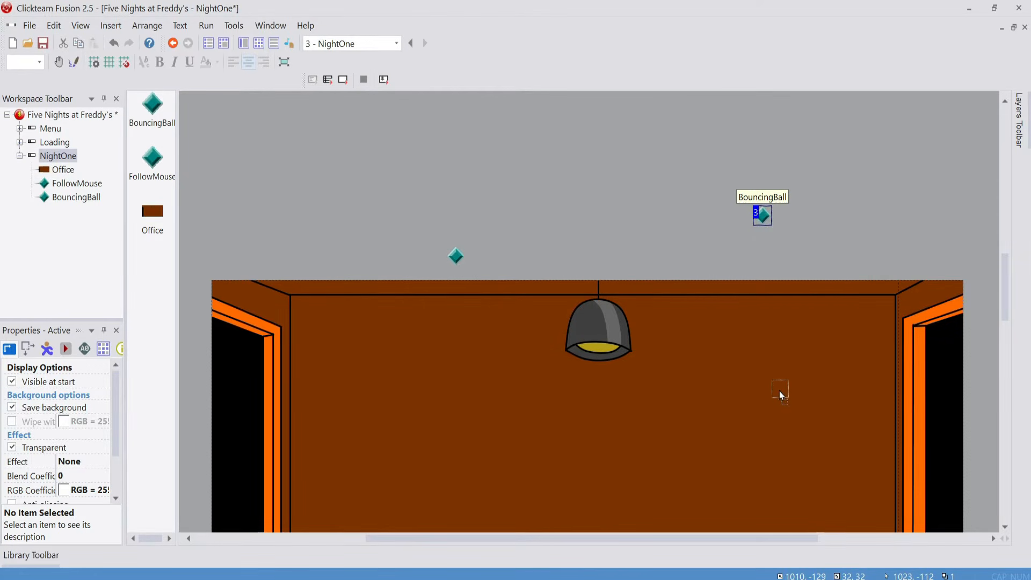
pyautogui.moveTo(781, 395); pyautogui.dragTo(779, 394)
pyautogui.moveTo(456, 256); pyautogui.dragTo(453, 370)
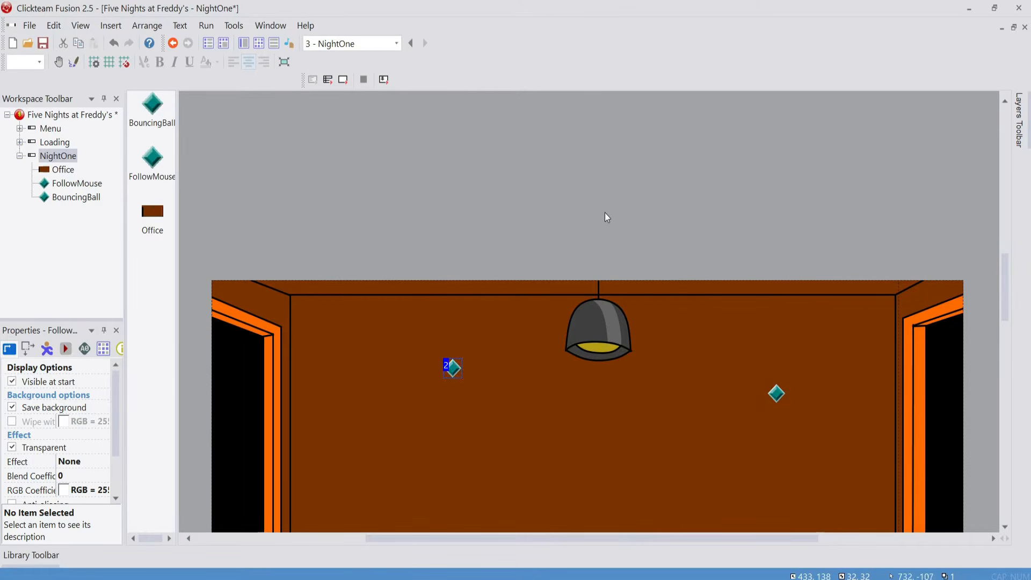
# Give the BouncingBall object the Bouncing Ball movement type with a speed of 85
pyautogui.scroll(-3, 605, 213)
pyautogui.click(768, 237)
pyautogui.click(779, 233)
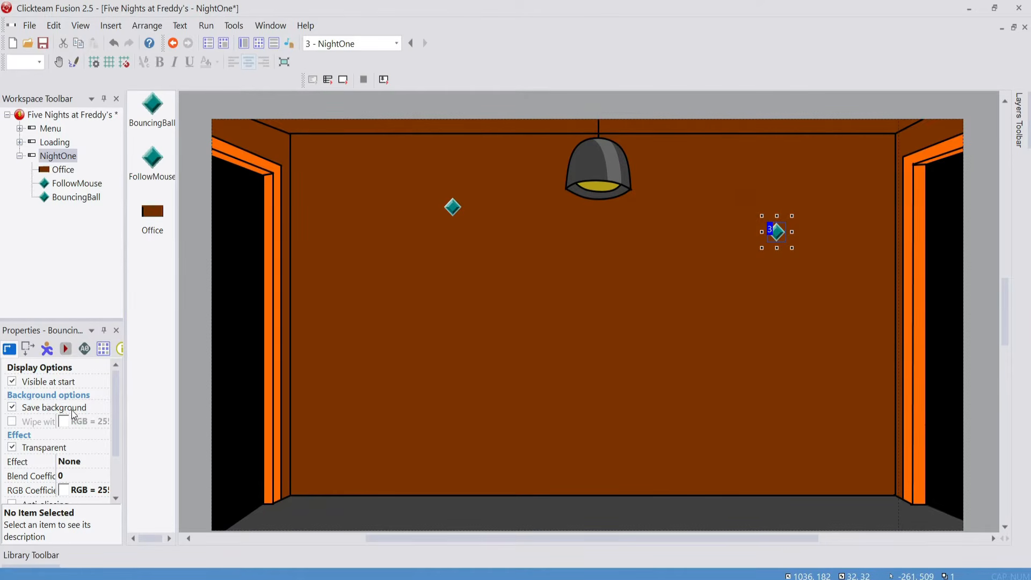
pyautogui.click(48, 350)
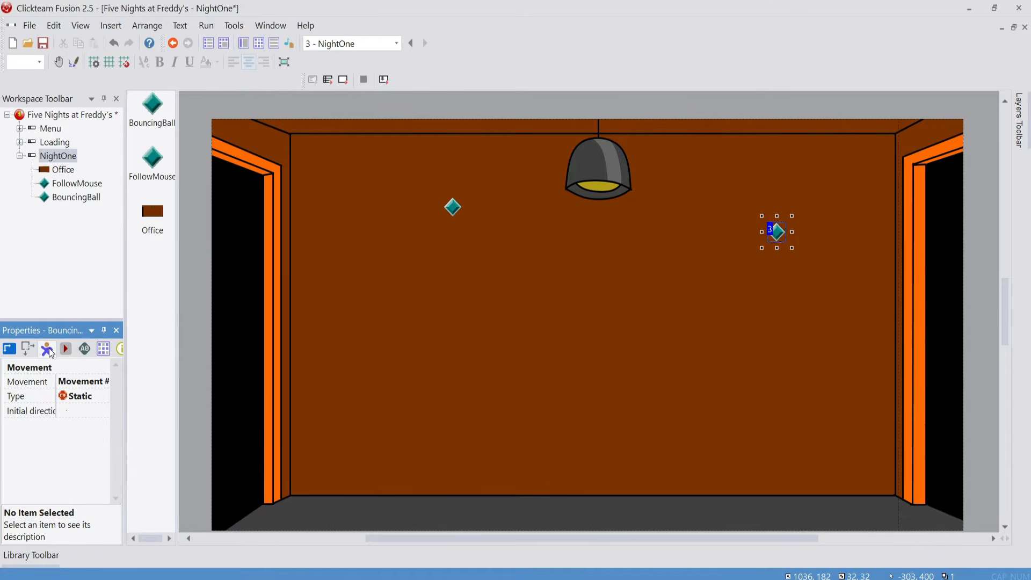
pyautogui.click(74, 398)
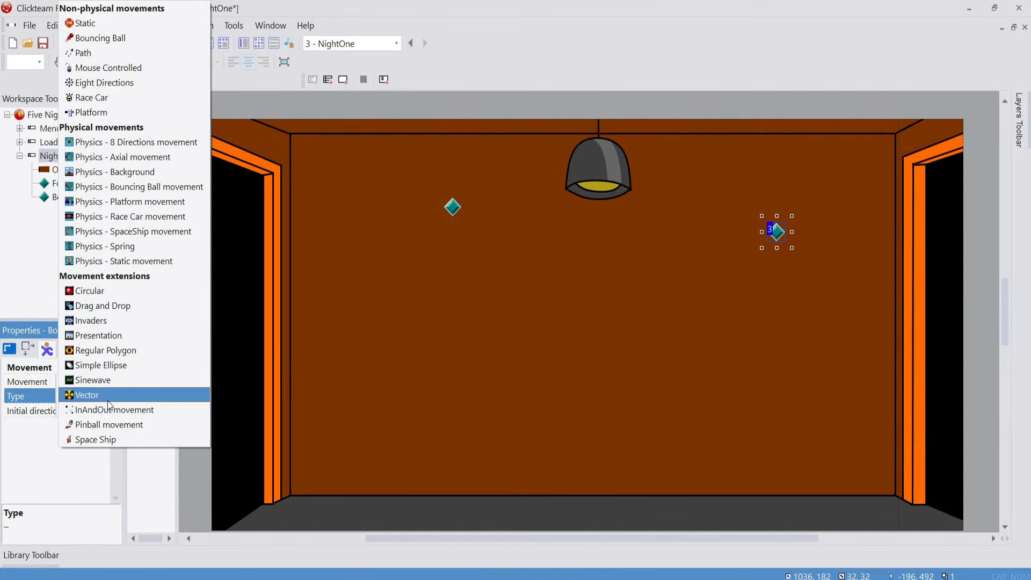
pyautogui.click(121, 38)
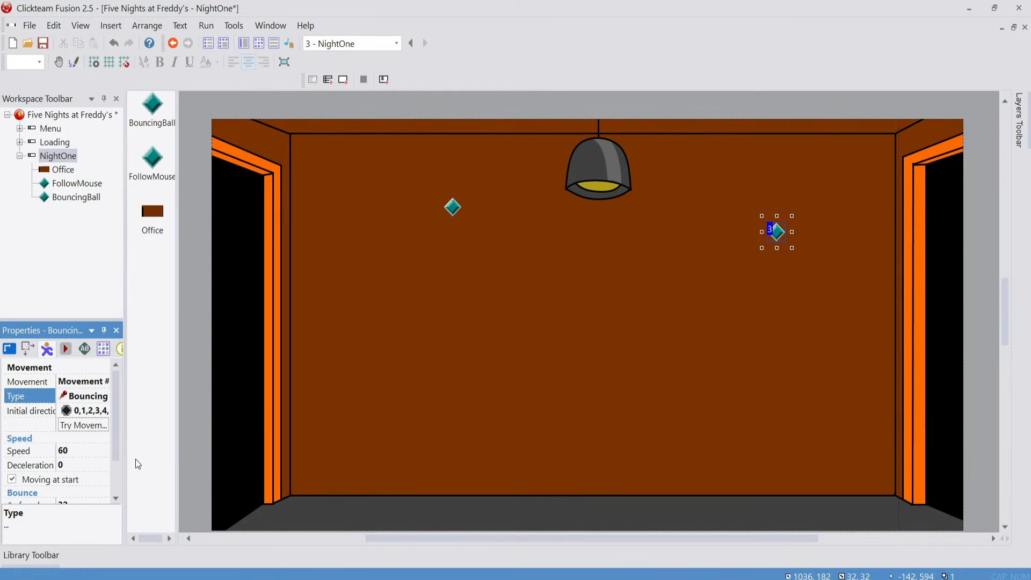
pyautogui.click(66, 452)
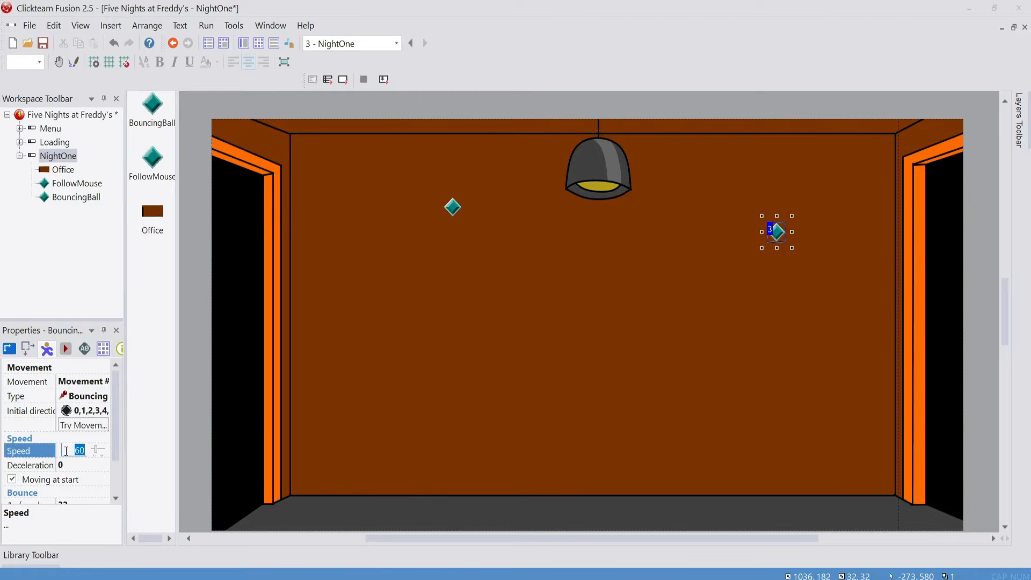
pyautogui.write('85')
pyautogui.press('Return')
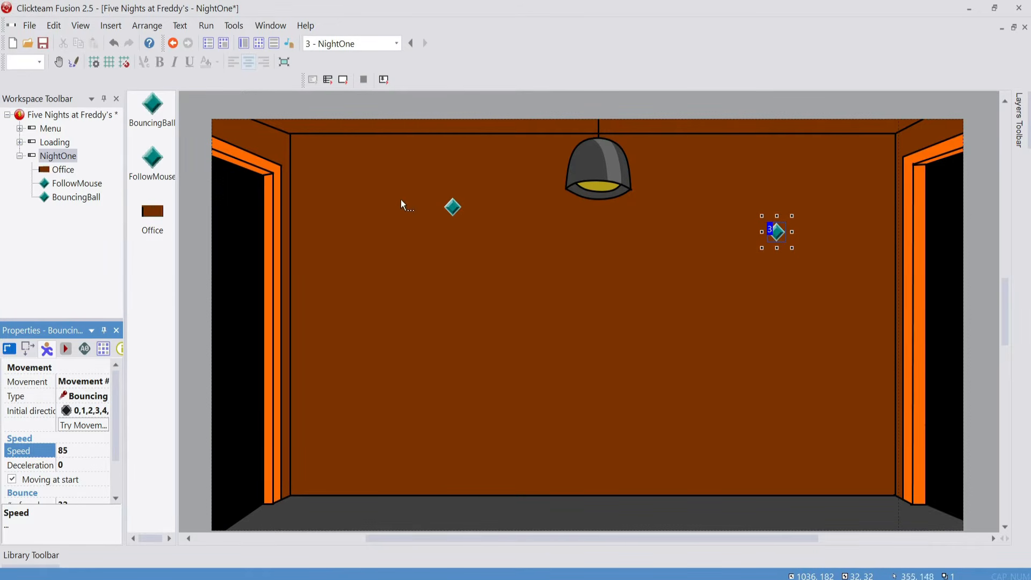
# Add an Always condition inside the Scrollings group in the NightOne event editor
pyautogui.click(258, 44)
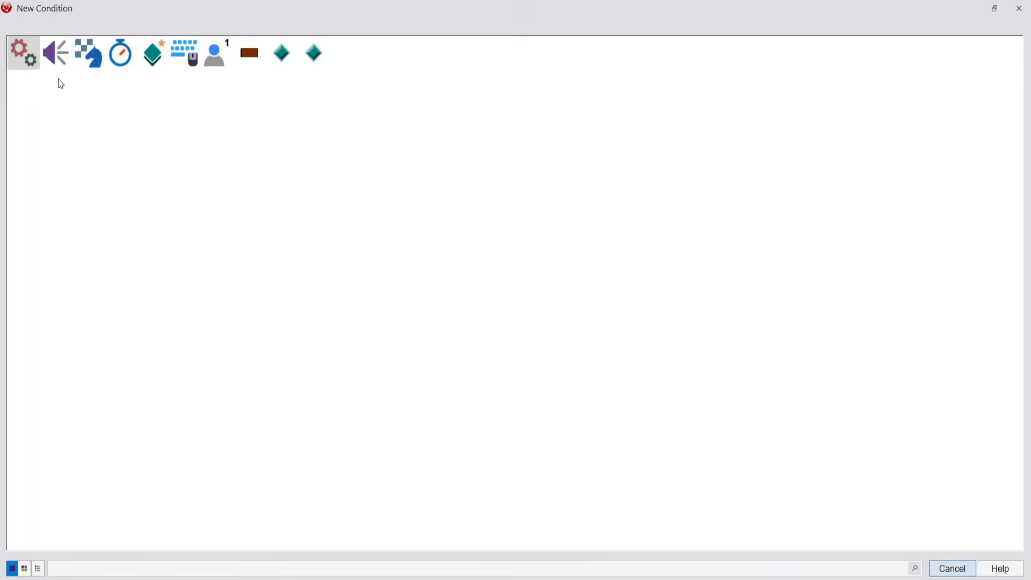
pyautogui.click(14, 64)
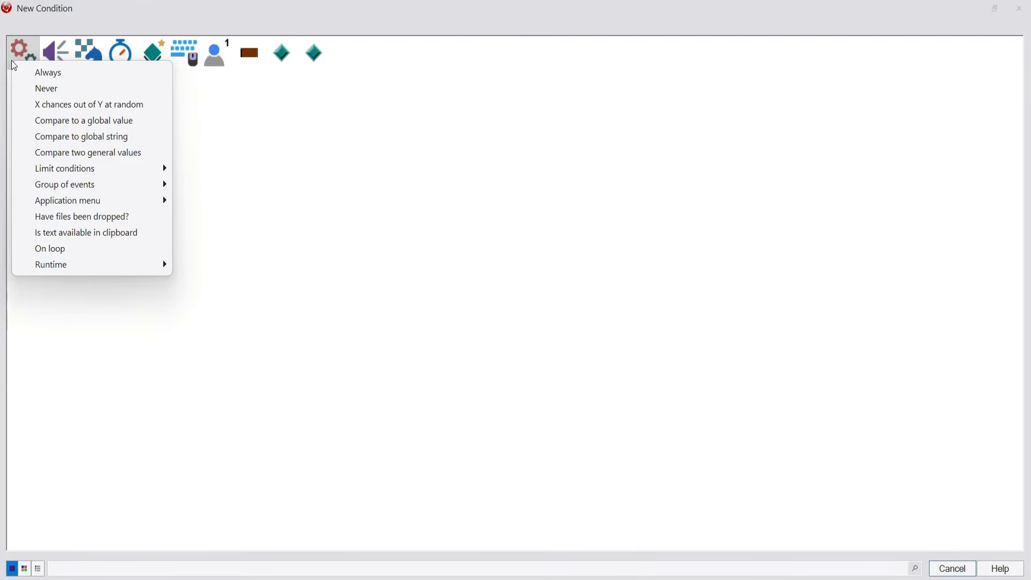
pyautogui.click(50, 73)
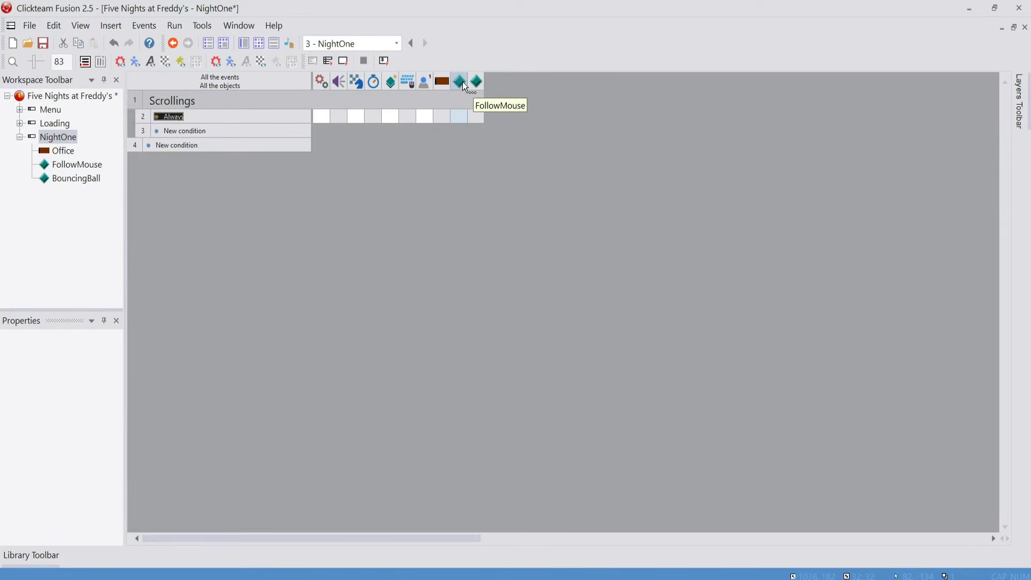
# Add an action to the Always event that sets FollowMouse's X coordinate to XMouse
pyautogui.rightClick(462, 113)
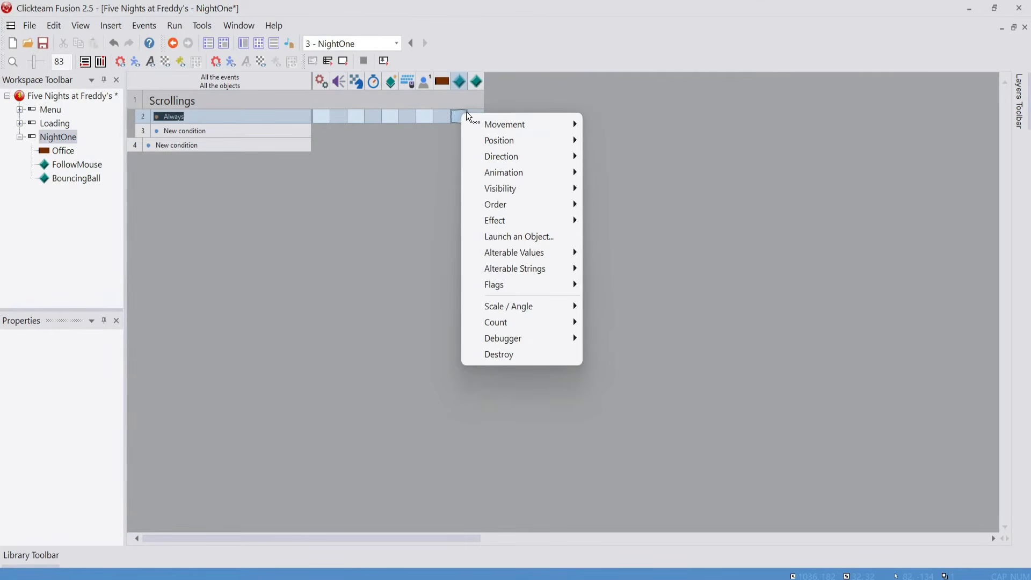
pyautogui.moveTo(495, 146)
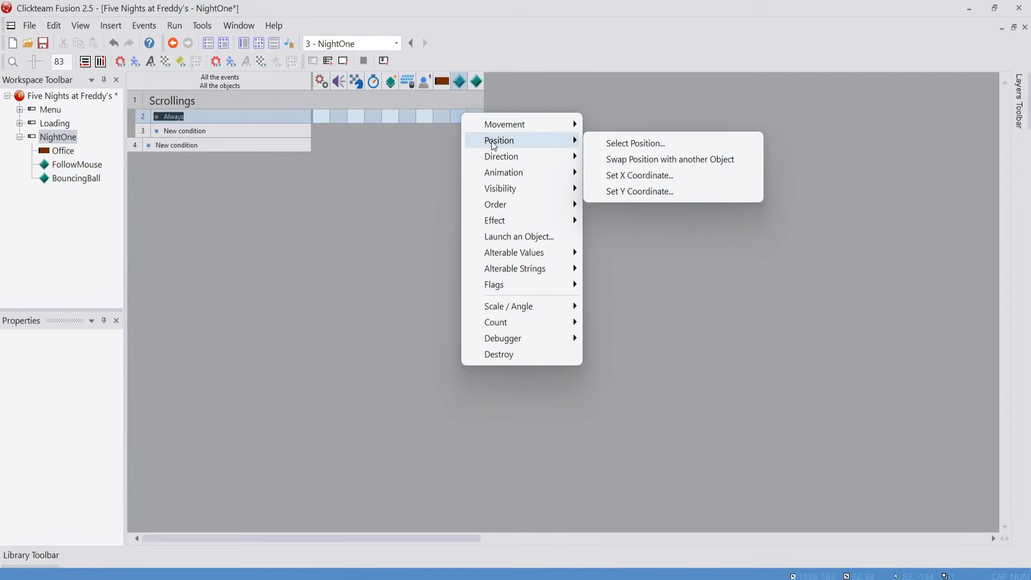
pyautogui.click(629, 175)
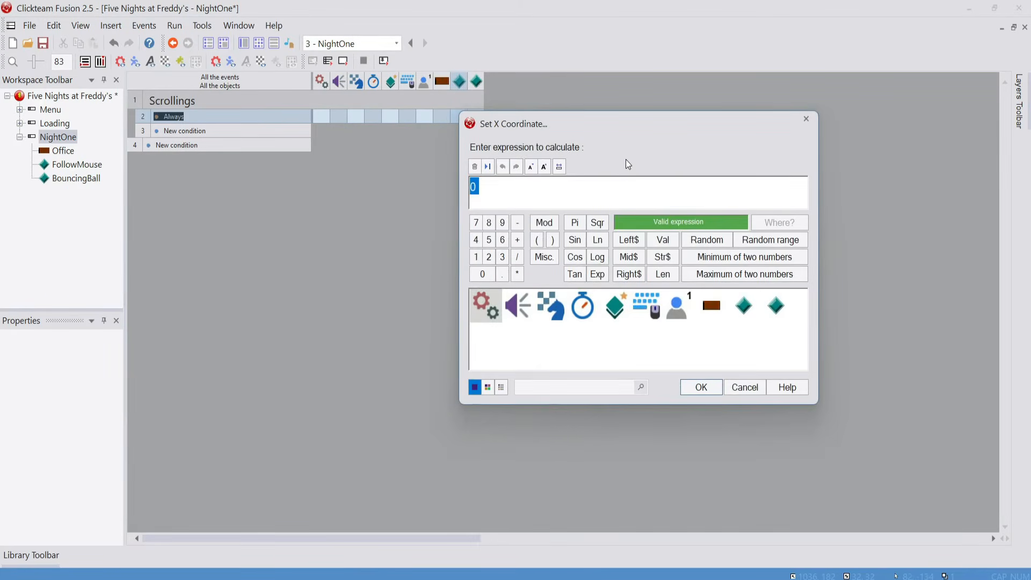
pyautogui.write('xmouse')
pyautogui.press('Return')
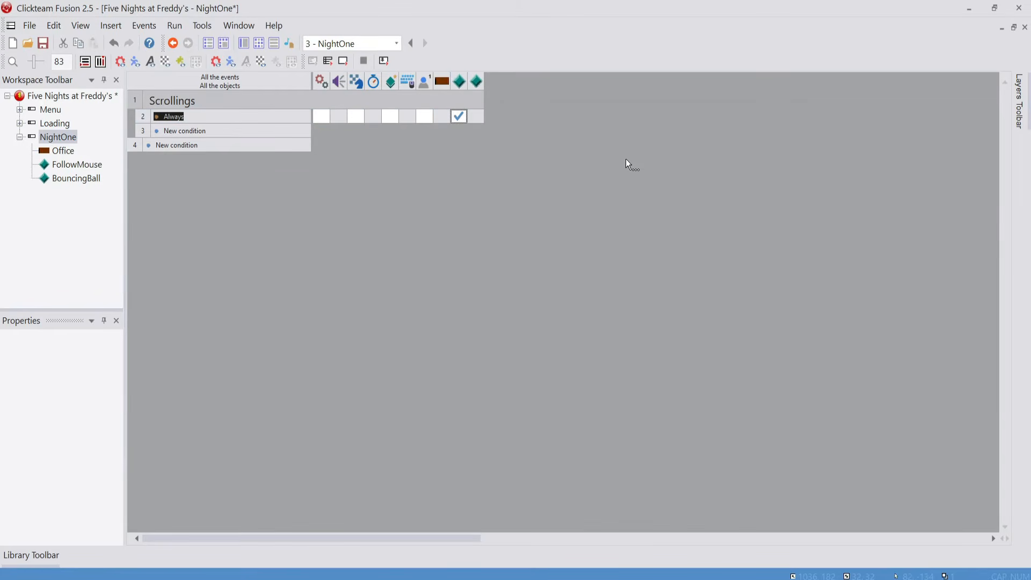
pyautogui.rightClick(463, 115)
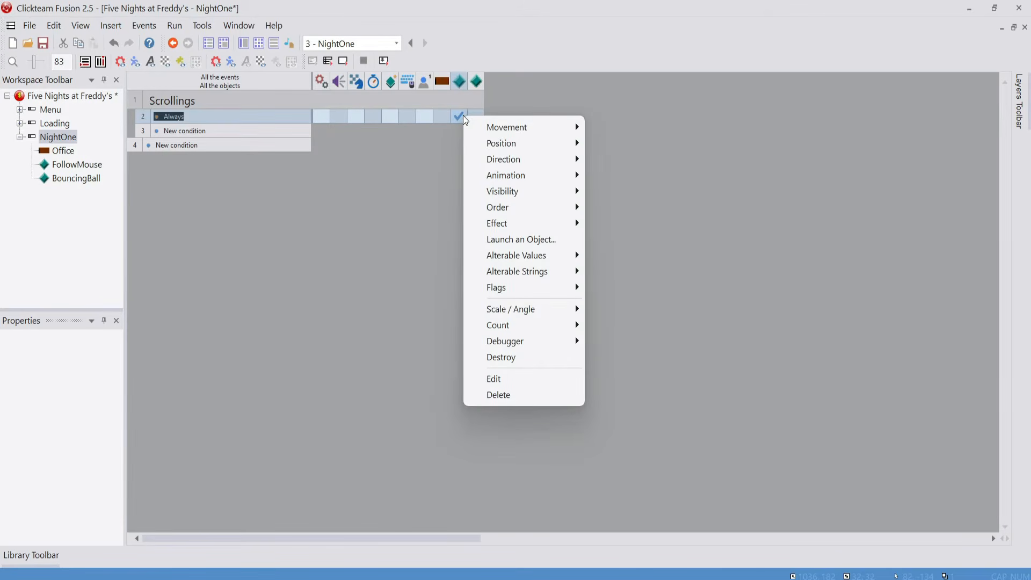
pyautogui.moveTo(460, 110)
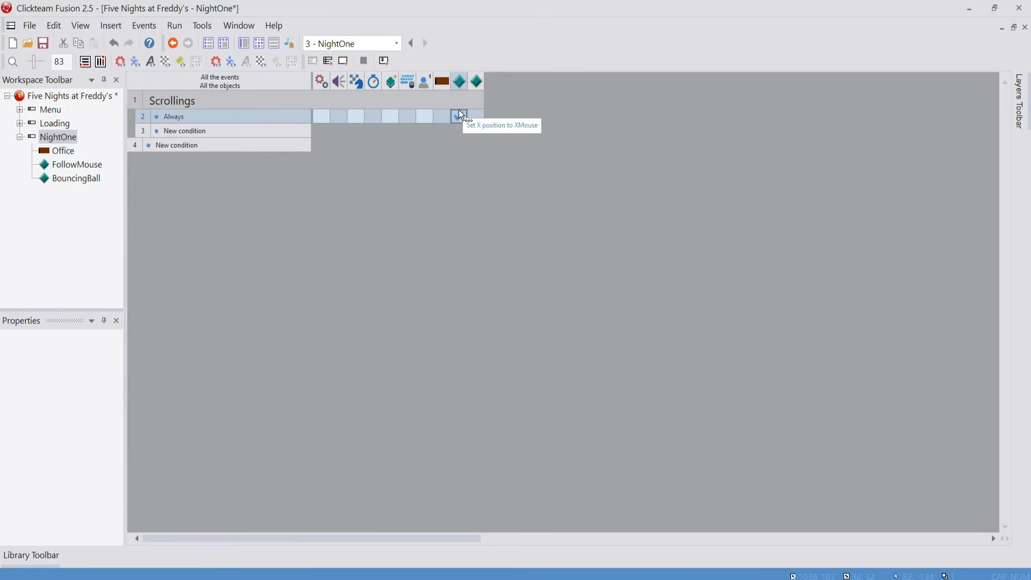
pyautogui.rightClick(460, 115)
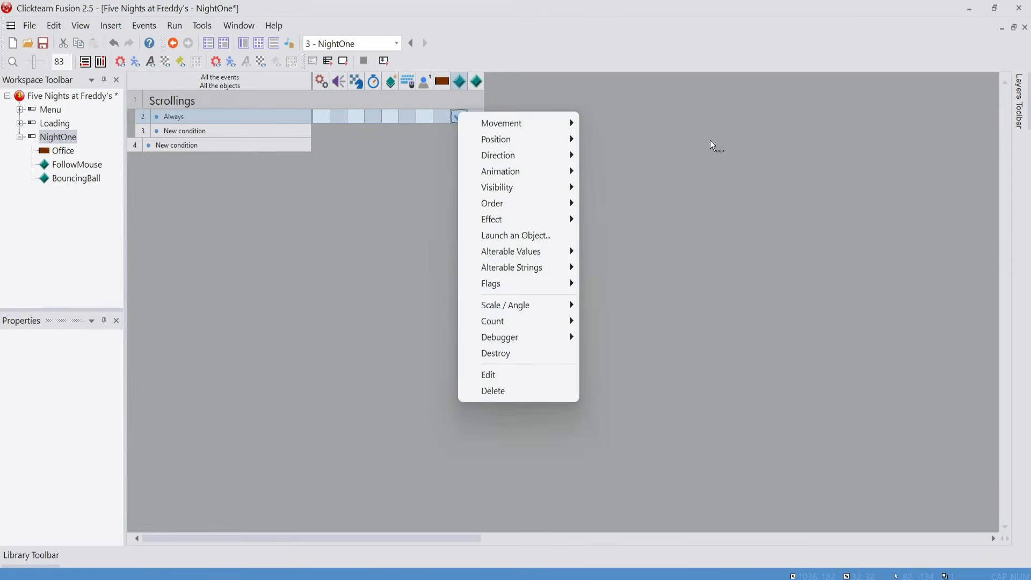
pyautogui.press('Escape')
# Add an action to the Always event that sets FollowMouse's Y coordinate to YMouse
pyautogui.moveTo(460, 117)
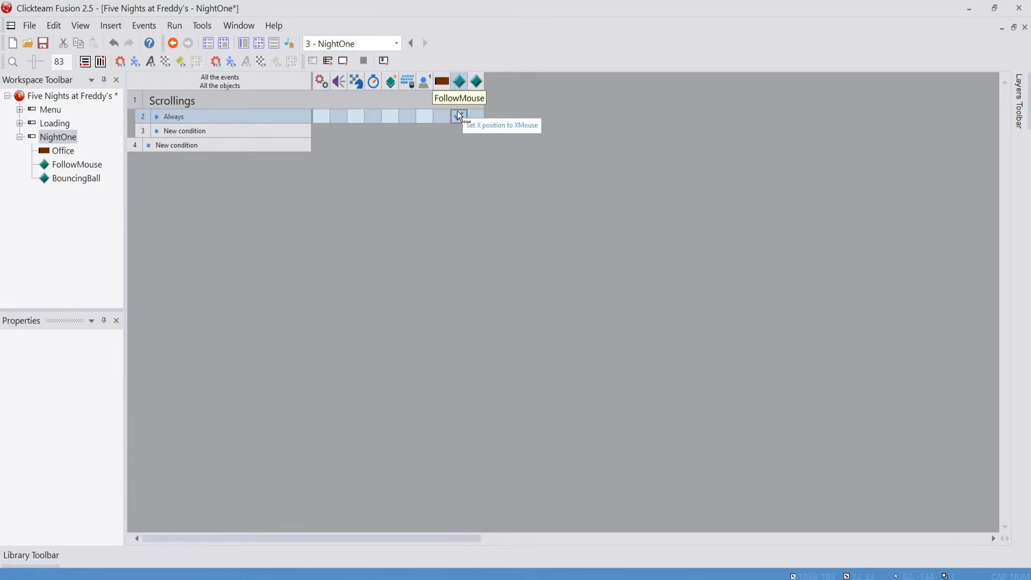
pyautogui.rightClick(459, 115)
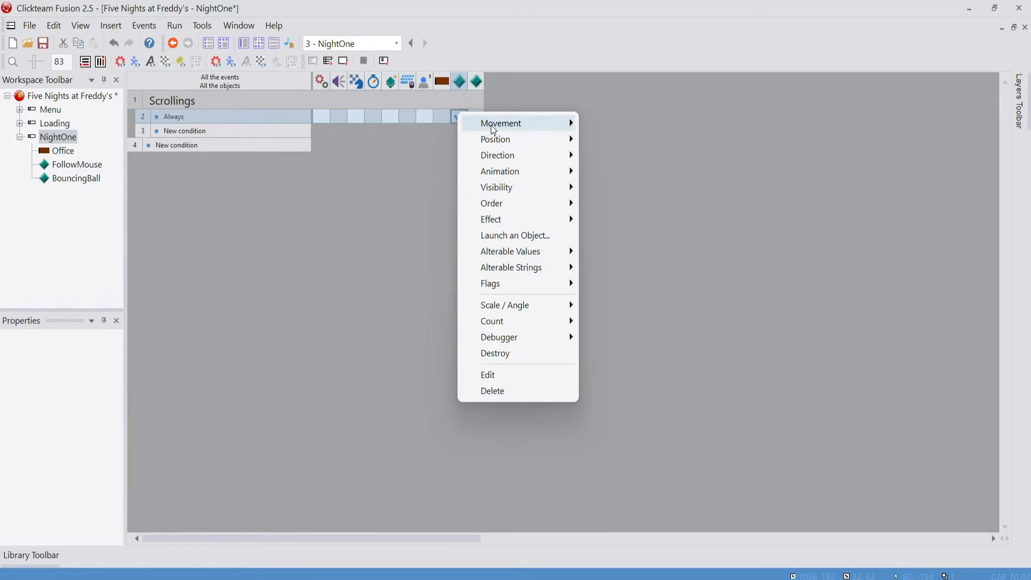
pyautogui.moveTo(517, 139)
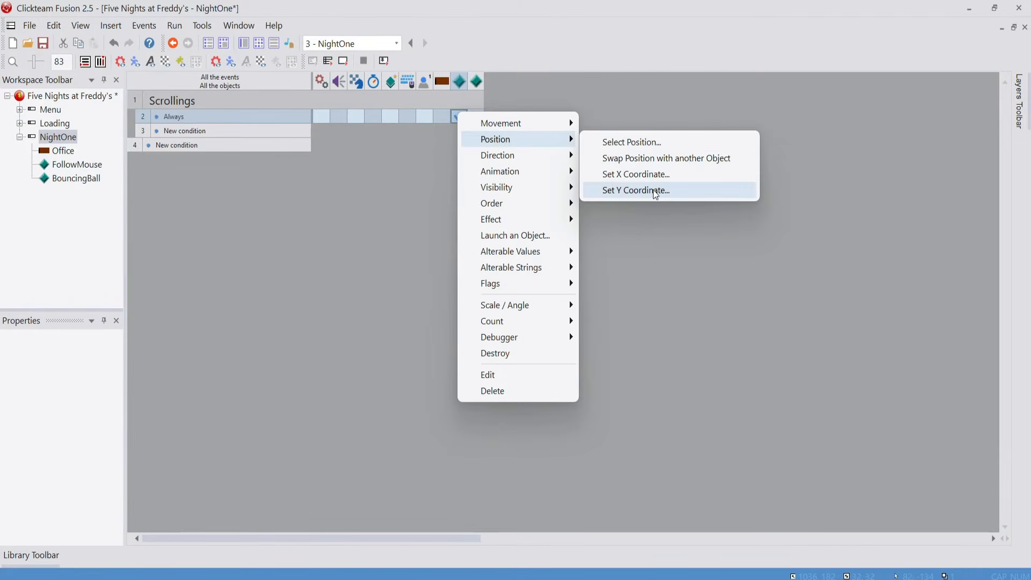
pyautogui.click(653, 190)
pyautogui.write('ymouse')
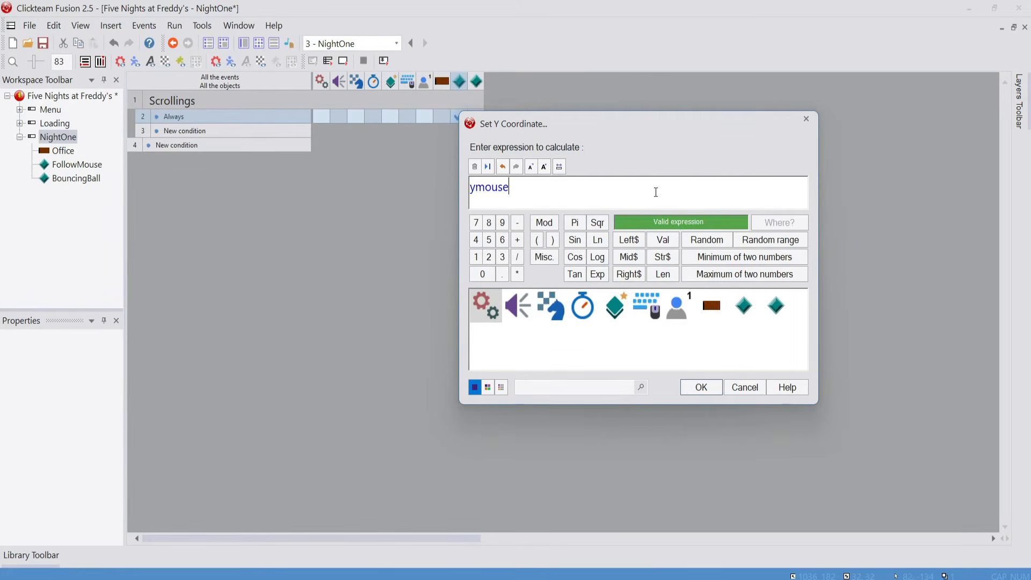
pyautogui.press('Return')
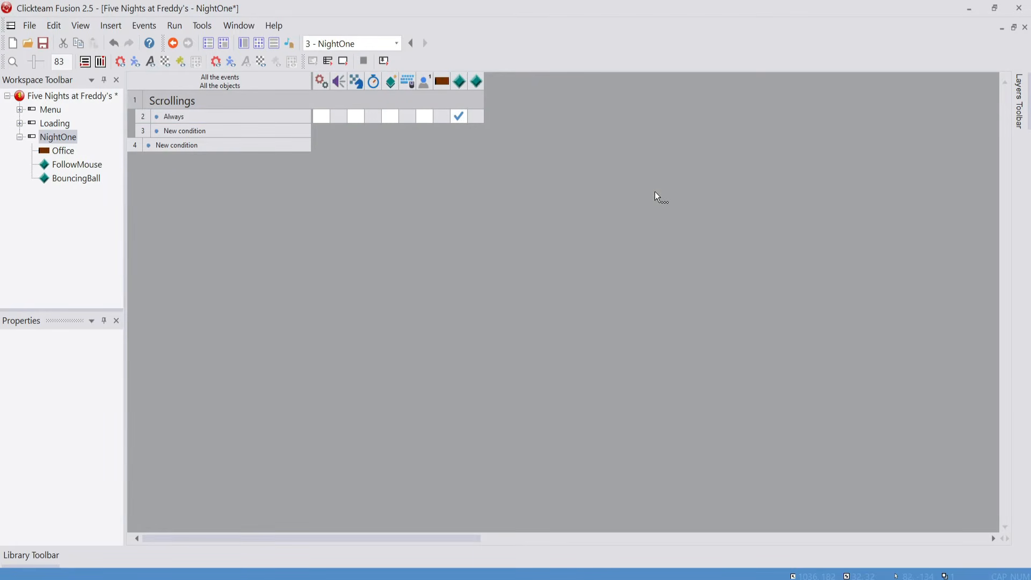
# Test-run the NightOne frame to check the objects' motion, and close the test window
pyautogui.click(352, 62)
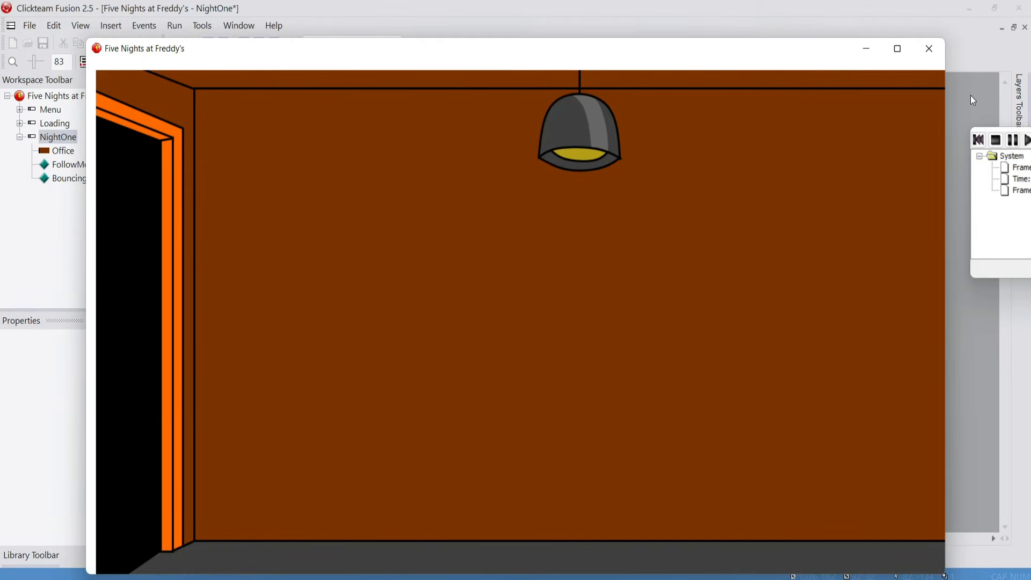
pyautogui.click(929, 51)
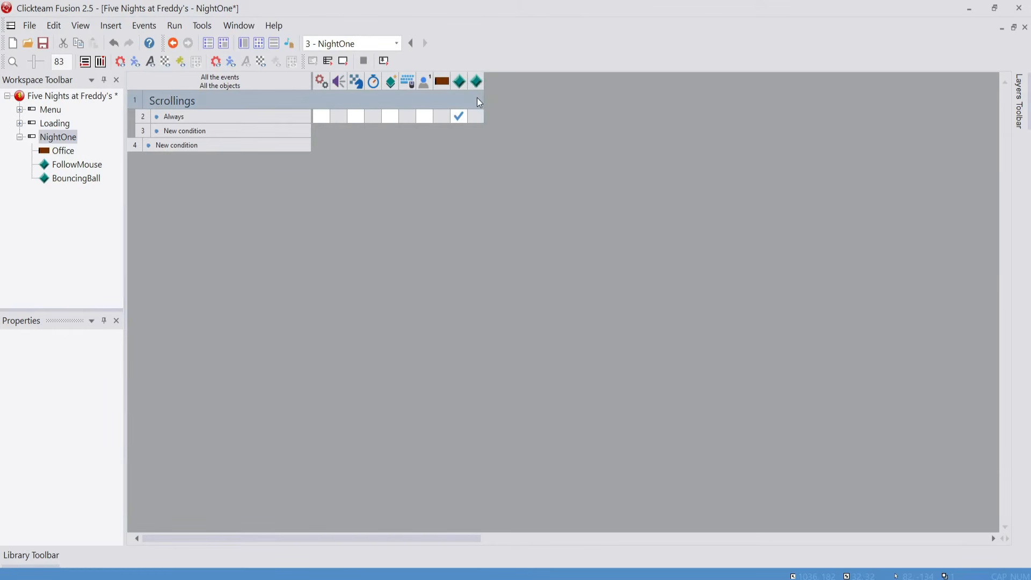
# Add an action to the Always event that makes BouncingBall look in the direction of FollowMouse, relative to that object
pyautogui.rightClick(476, 119)
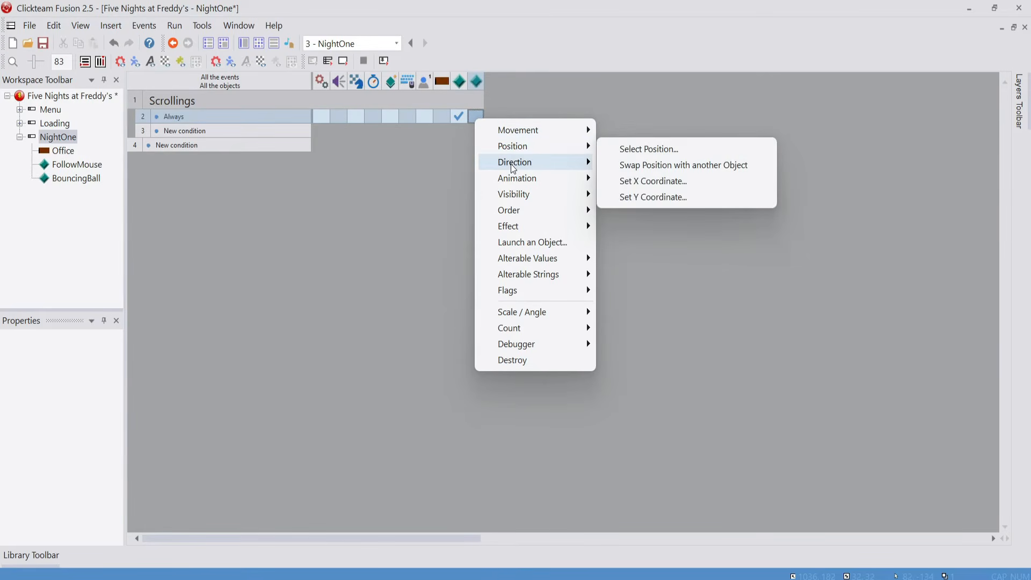
pyautogui.moveTo(514, 169)
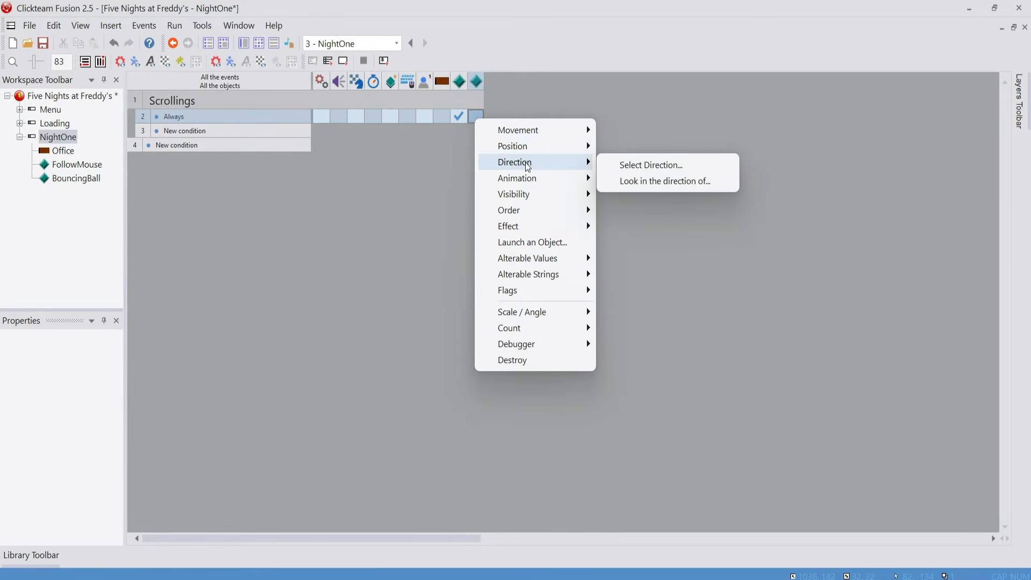
pyautogui.click(637, 180)
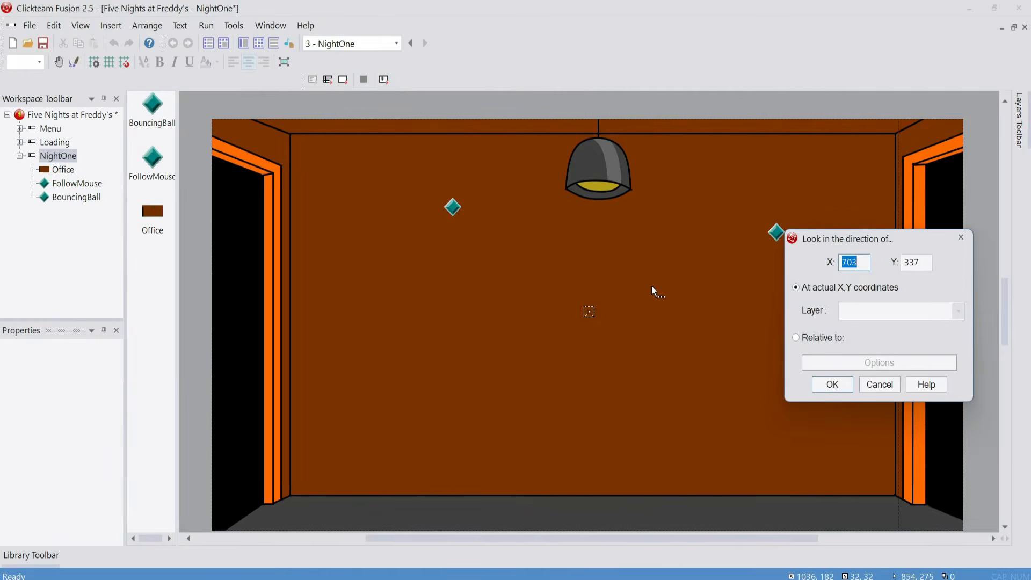
pyautogui.click(455, 208)
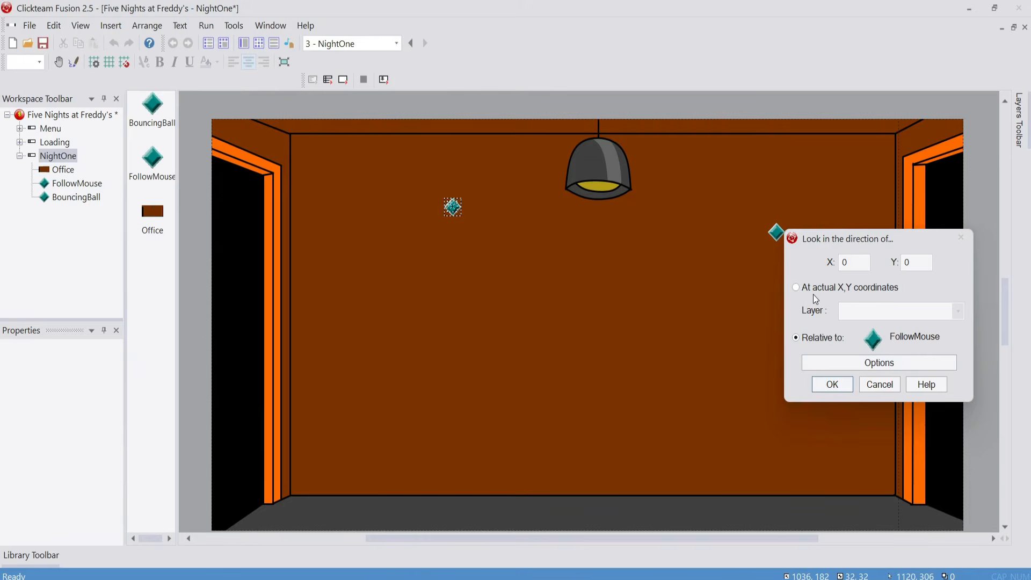
pyautogui.click(442, 210)
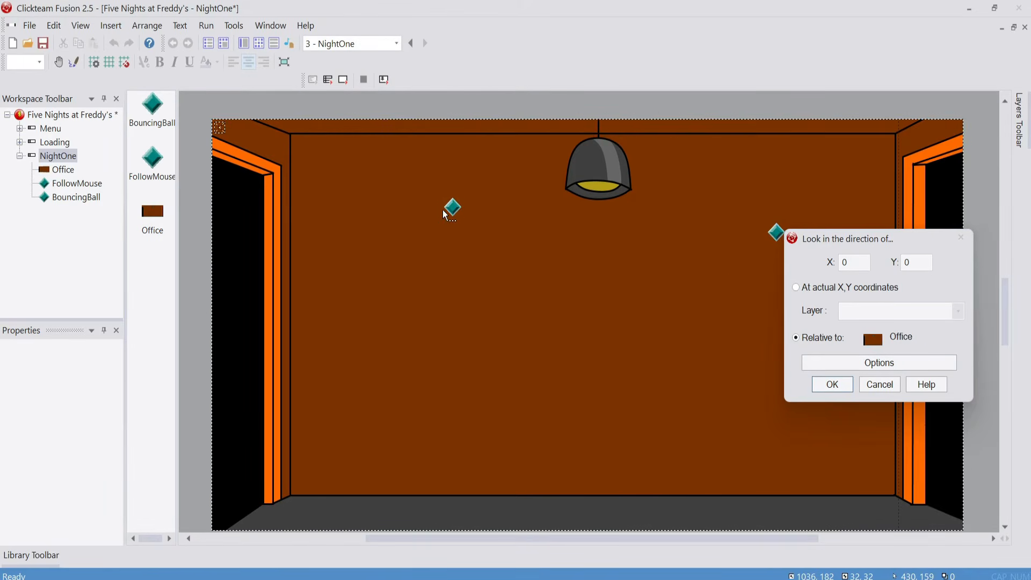
pyautogui.click(453, 212)
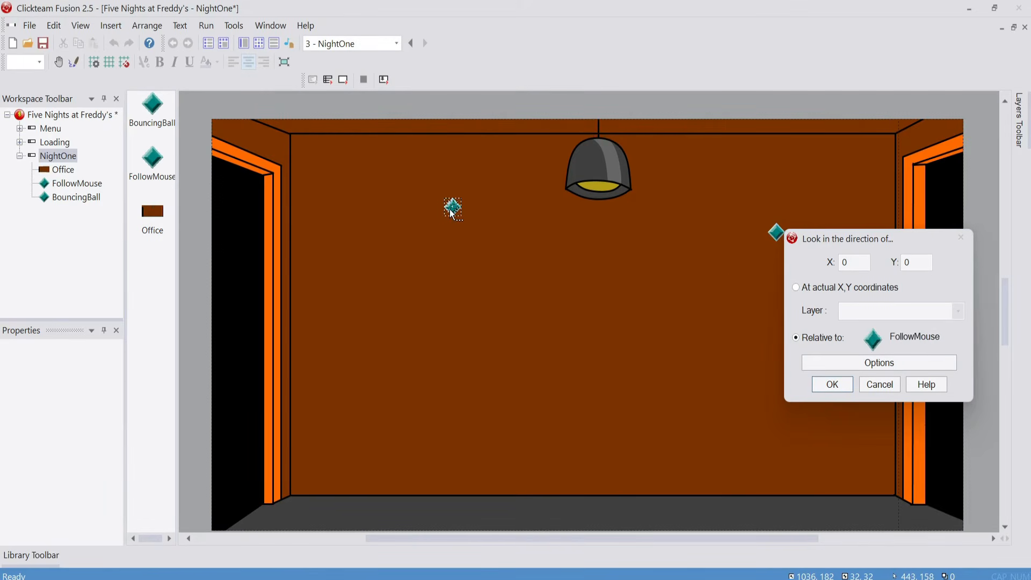
pyautogui.click(647, 107)
pyautogui.click(641, 107)
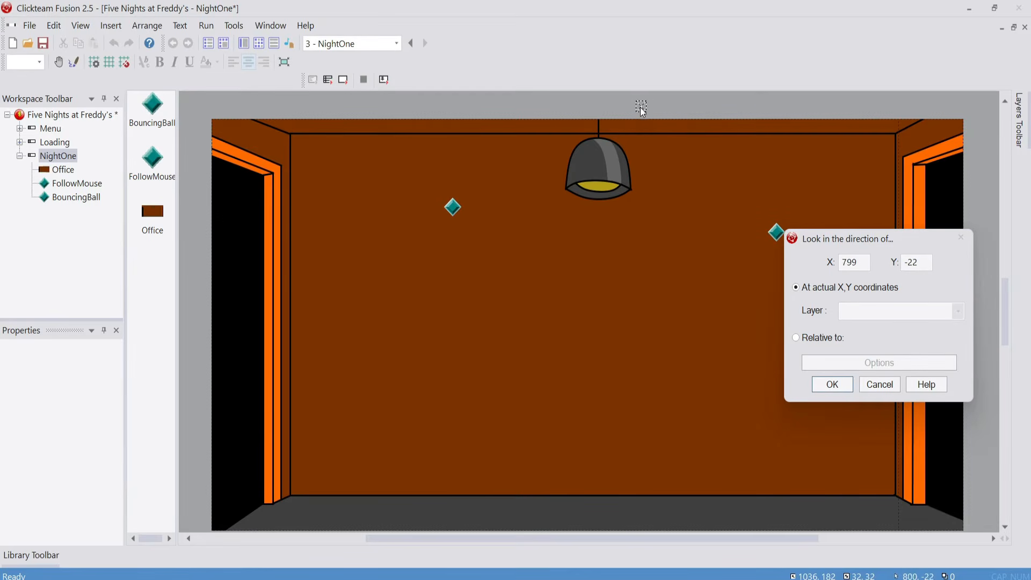
pyautogui.moveTo(582, 110)
pyautogui.mouseDown()
pyautogui.moveTo(676, 153)
pyautogui.moveTo(520, 271)
pyautogui.moveTo(457, 202)
pyautogui.moveTo(475, 218)
pyautogui.moveTo(480, 273)
pyautogui.mouseUp()
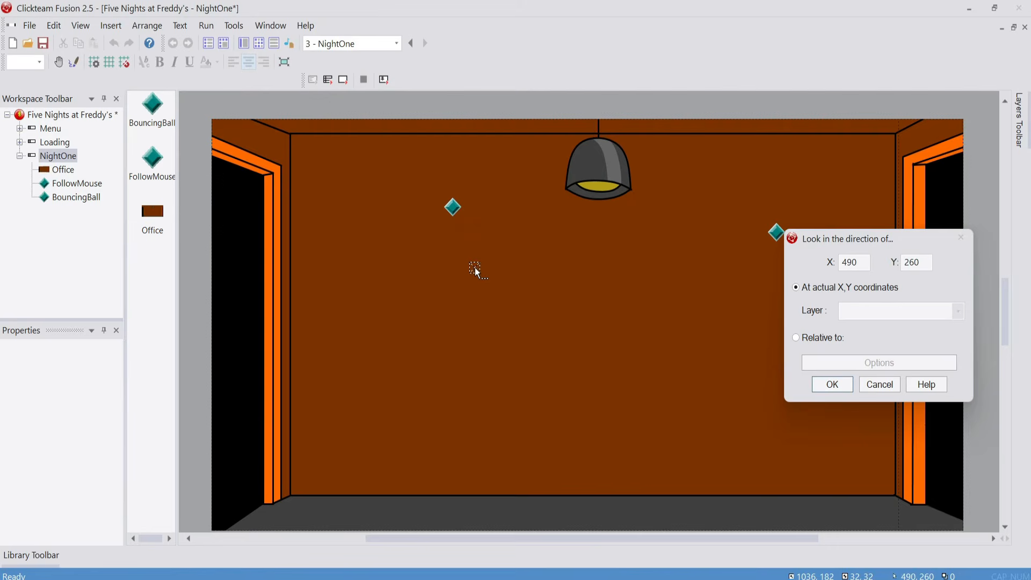
pyautogui.click(839, 339)
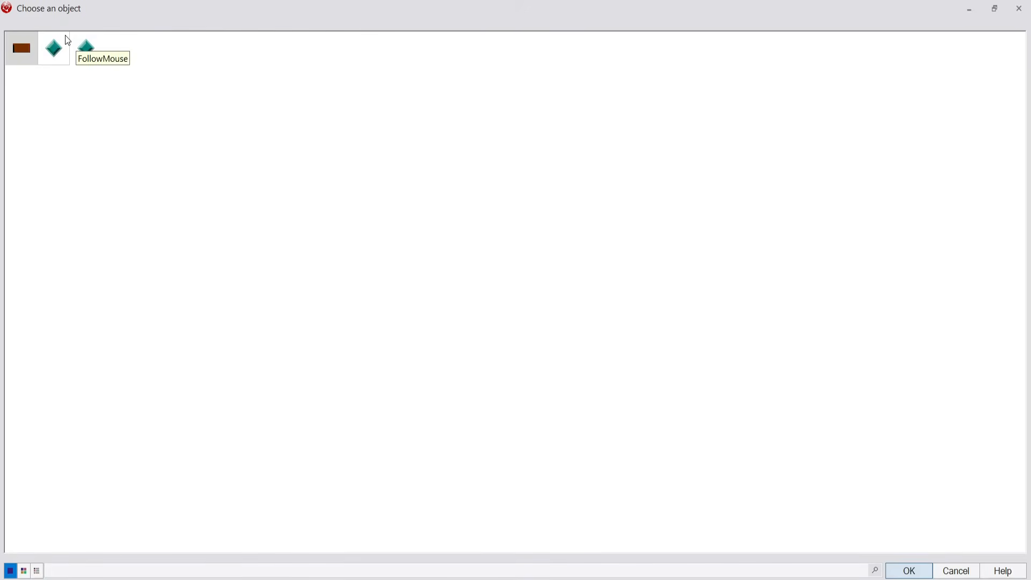
pyautogui.click(68, 40)
pyautogui.click(918, 570)
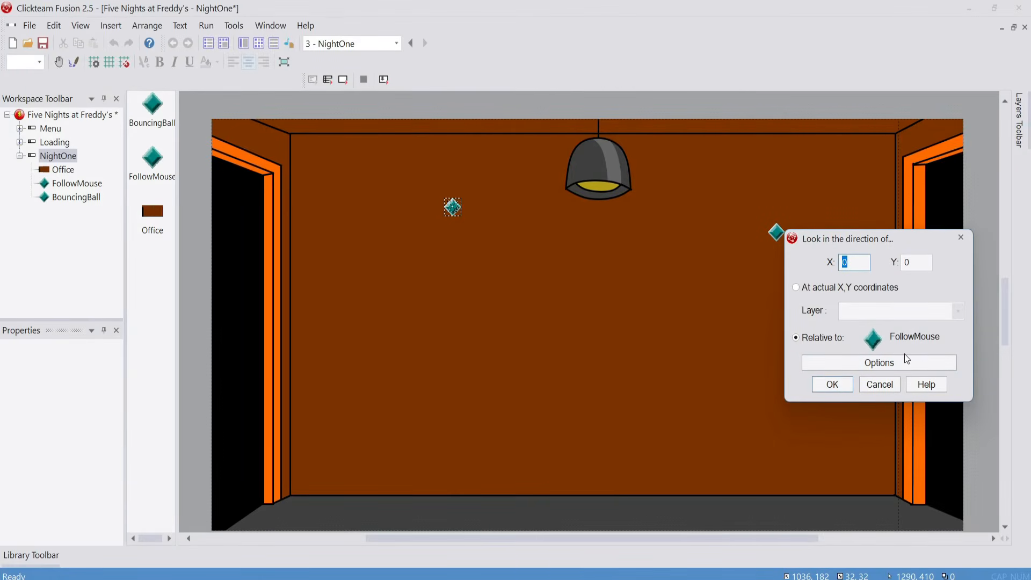
pyautogui.click(836, 386)
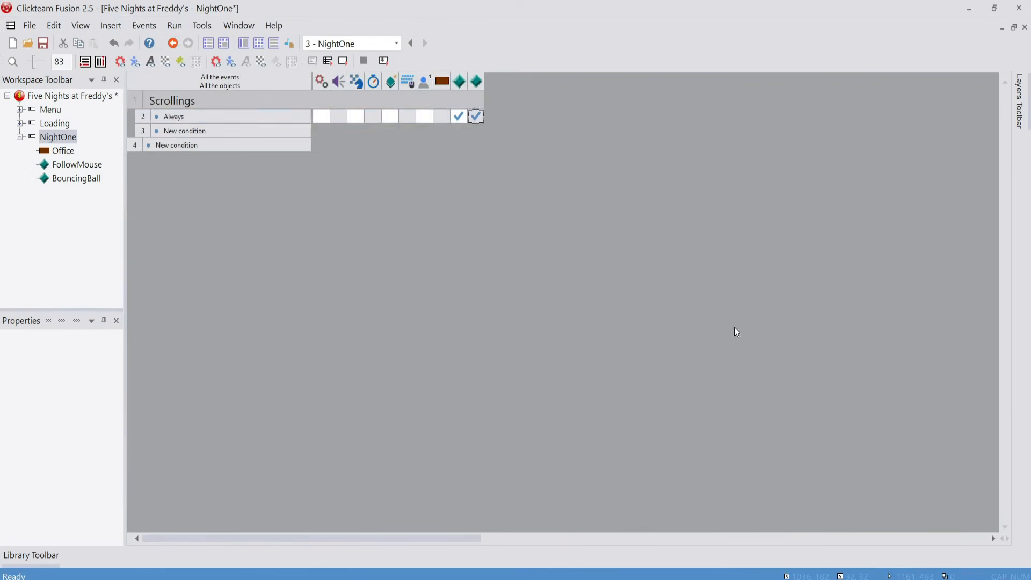
# Test-run the NightOne frame to check how BouncingBall moves toward FollowMouse, and close the test window
pyautogui.moveTo(473, 114)
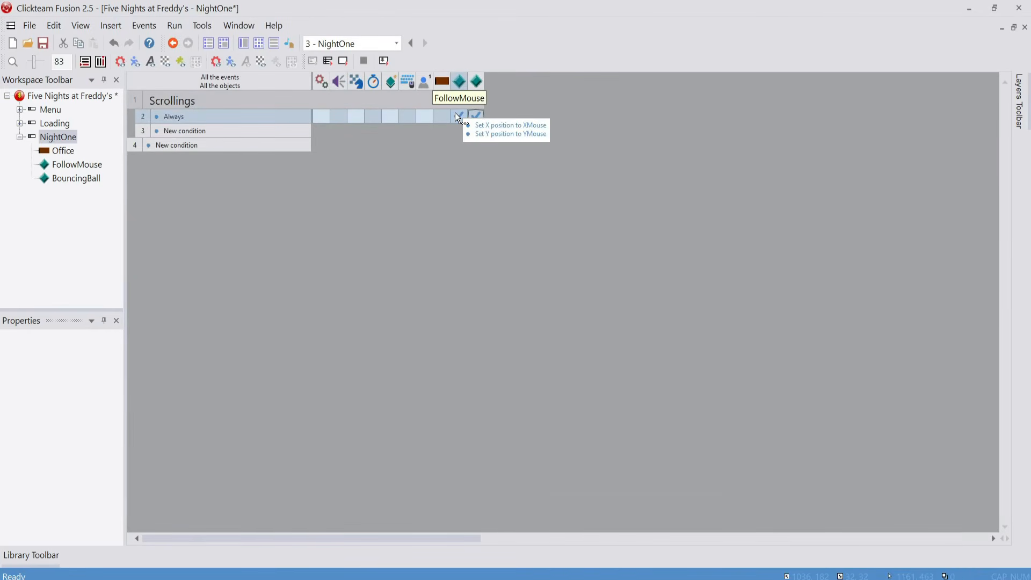
pyautogui.click(344, 60)
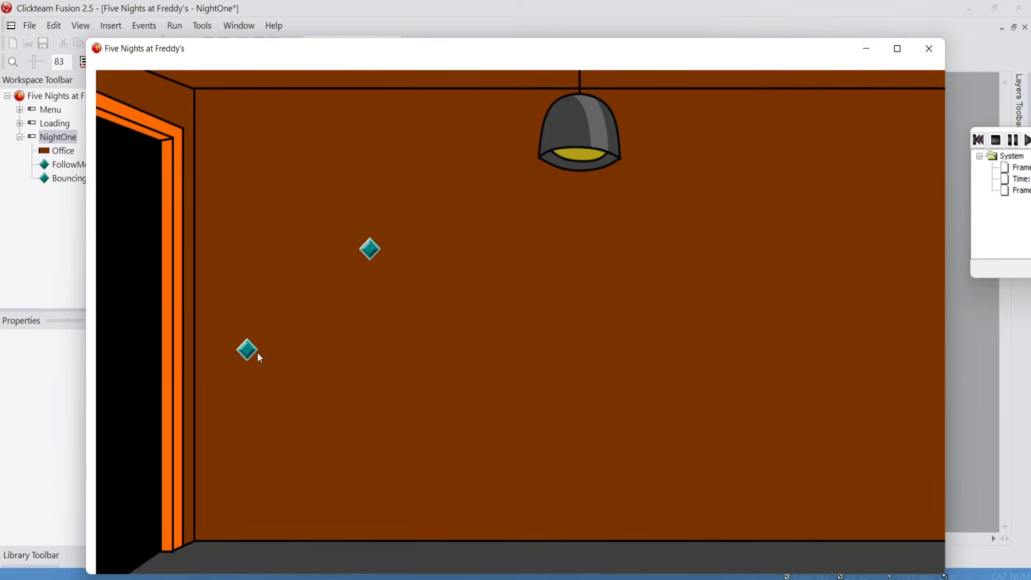
pyautogui.click(929, 49)
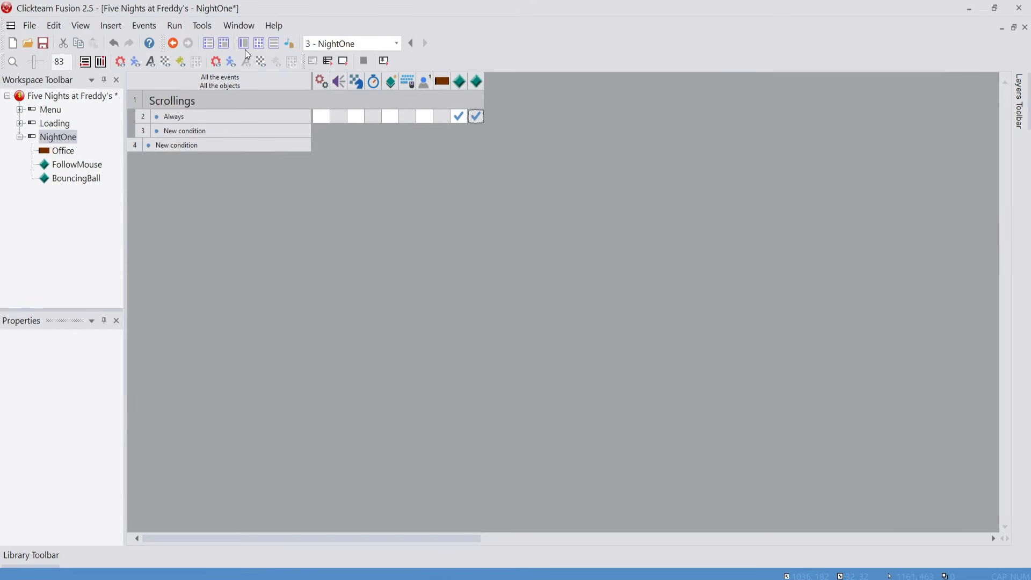
# Stretch BouncingBall vertically in the NightOne frame to about 418 pixels tall and reposition it at about X 1055, Y 66
pyautogui.click(245, 48)
pyautogui.click(779, 234)
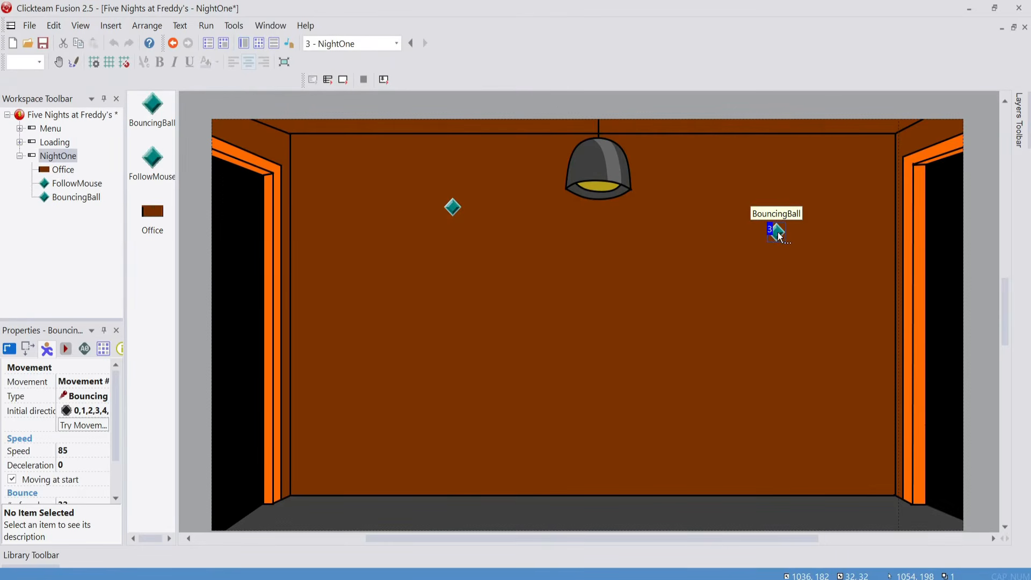
pyautogui.moveTo(777, 249); pyautogui.dragTo(778, 462)
pyautogui.moveTo(779, 386); pyautogui.dragTo(787, 311)
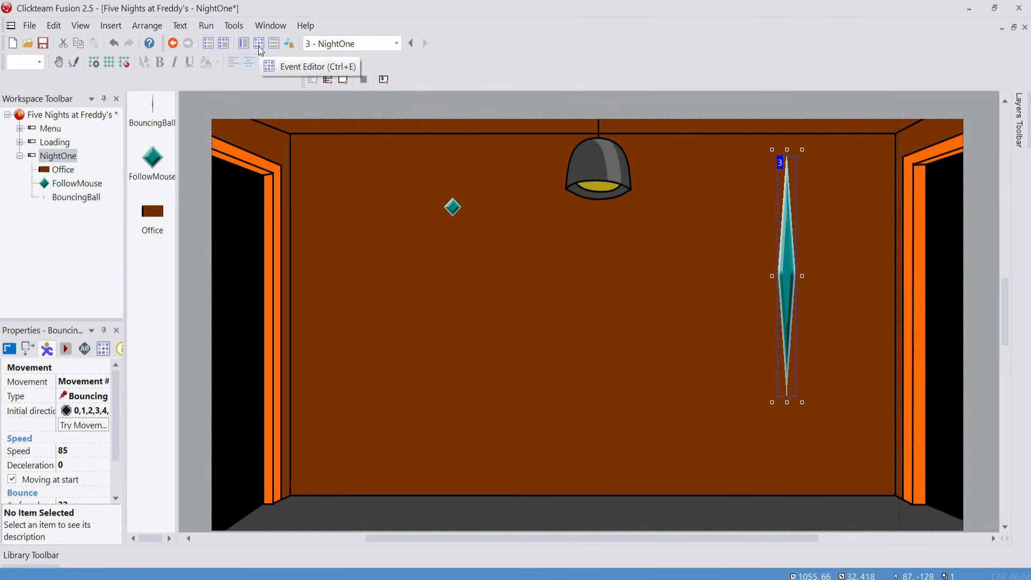
# Test-run the NightOne frame to check the stretched BouncingBall's motion, and return to the event editor
pyautogui.click(344, 80)
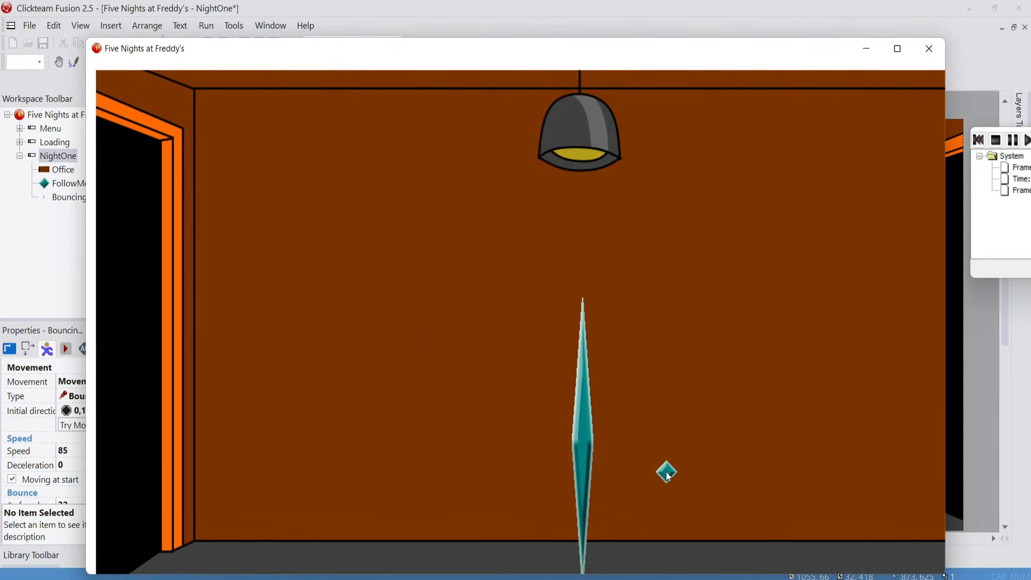
pyautogui.click(936, 49)
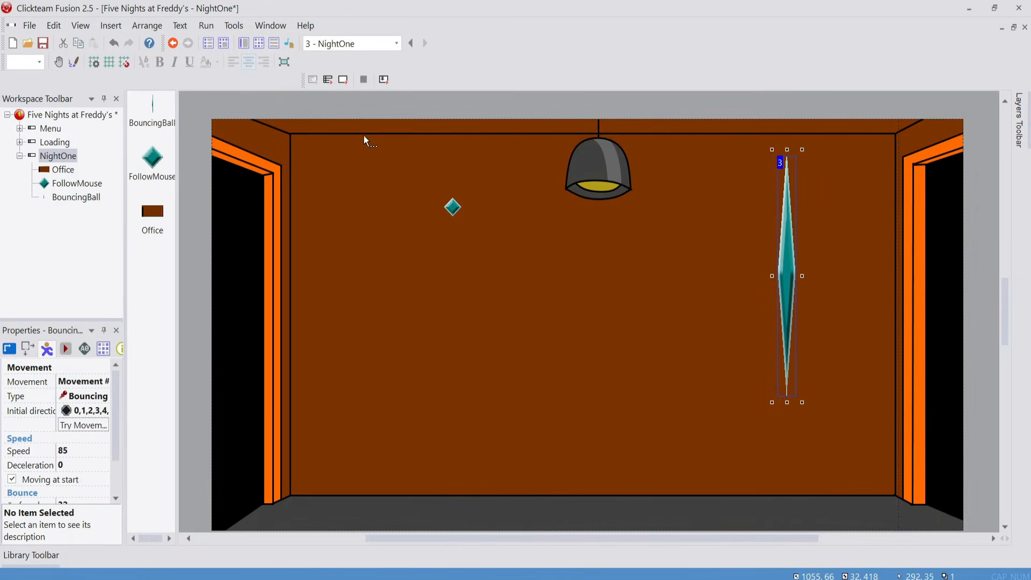
pyautogui.click(263, 46)
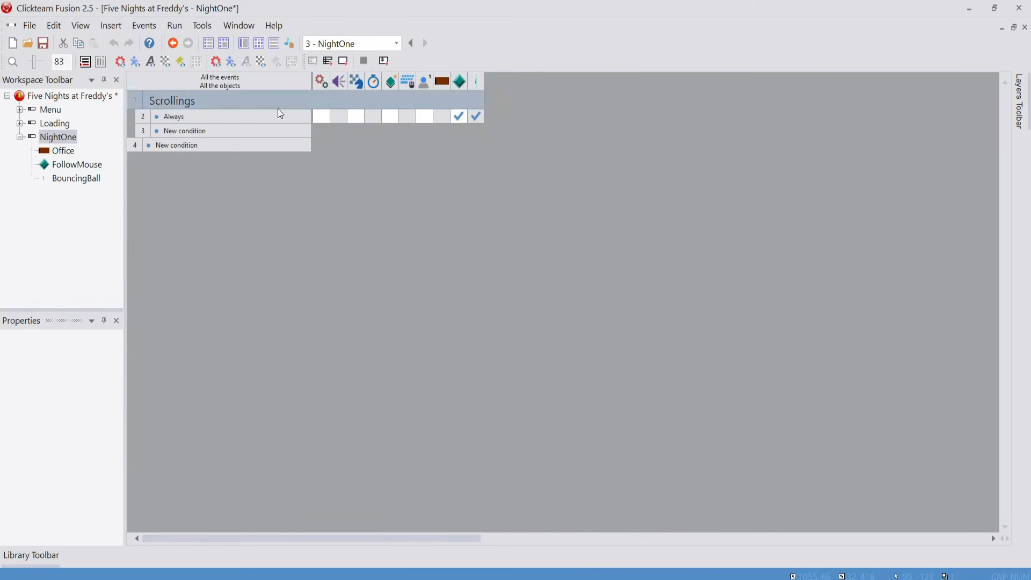
pyautogui.click(352, 122)
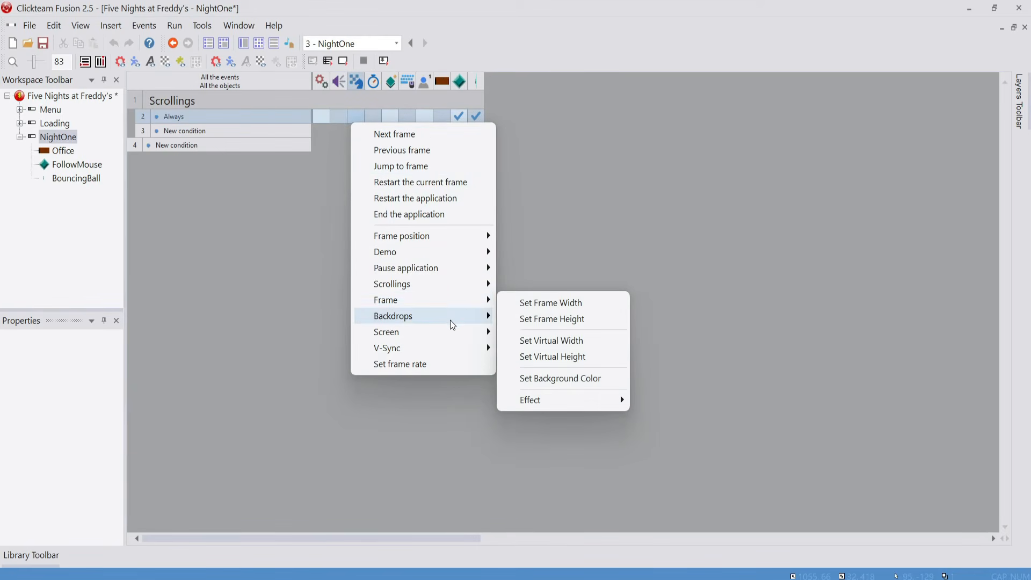
pyautogui.moveTo(452, 322)
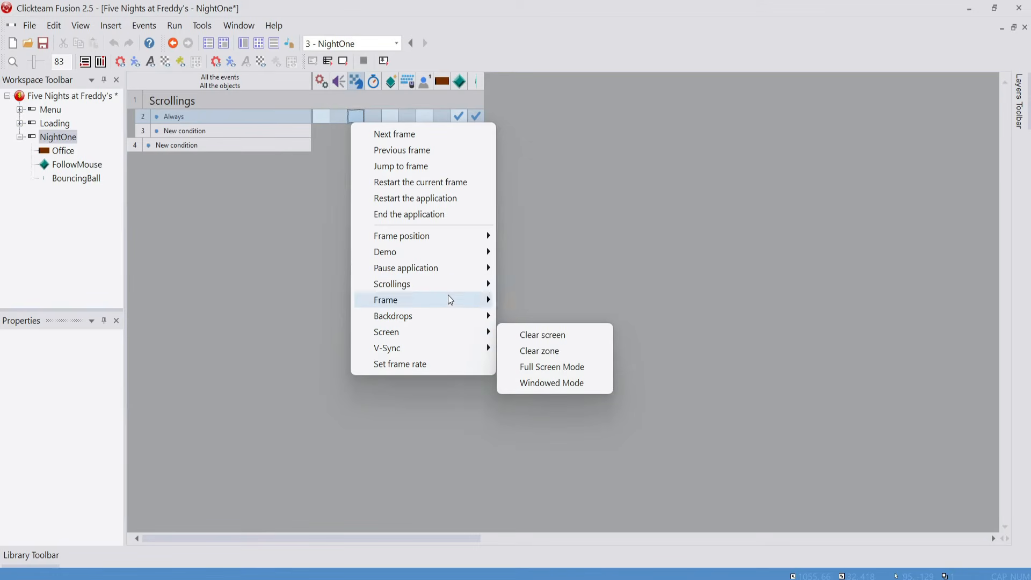
pyautogui.moveTo(447, 240)
pyautogui.click(559, 238)
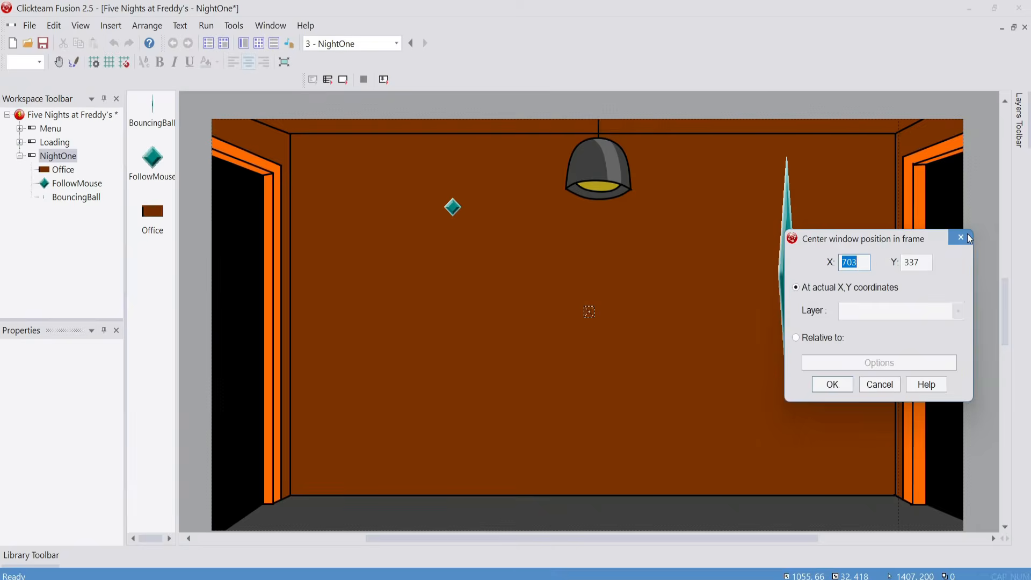
pyautogui.press('Escape')
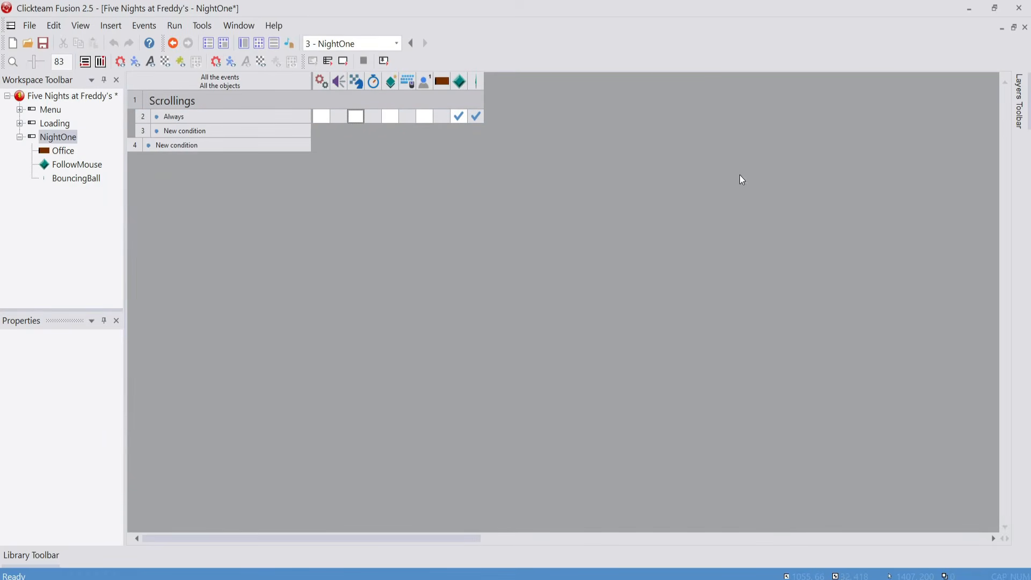
# Add a storyboard action to the Always event that centers the window position in the frame relative to BouncingBall
pyautogui.click(359, 117)
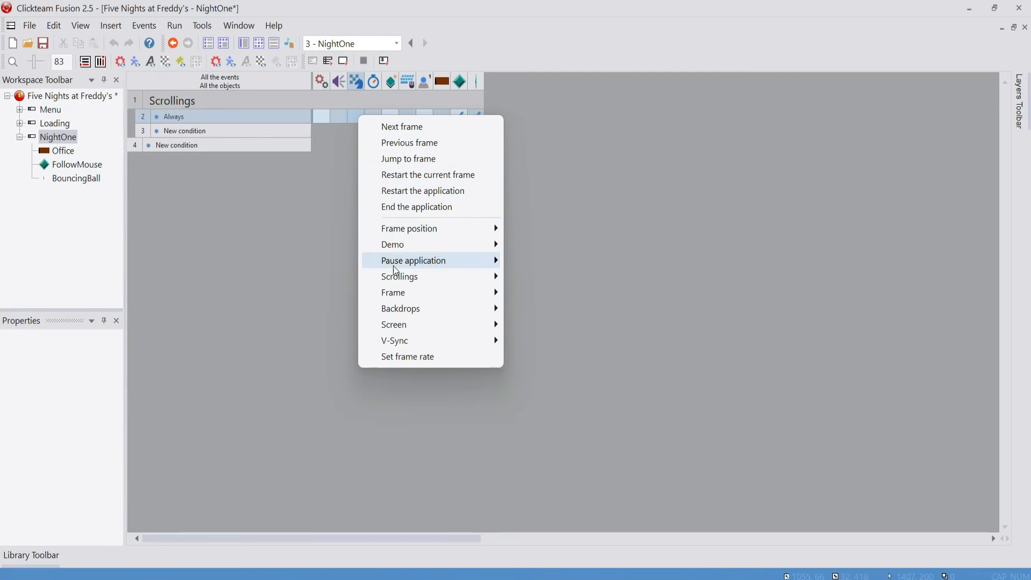
pyautogui.moveTo(392, 276)
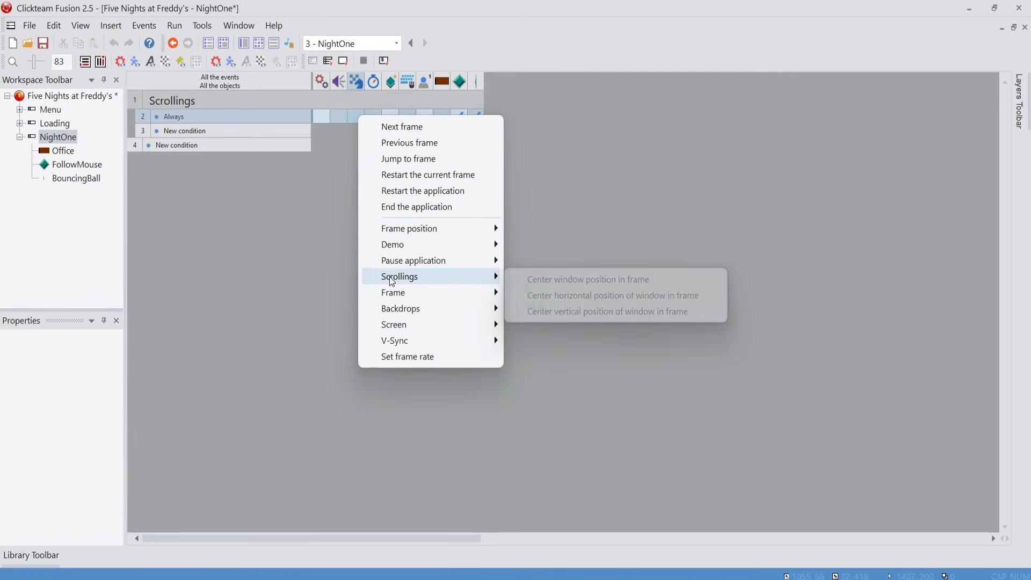
pyautogui.click(529, 281)
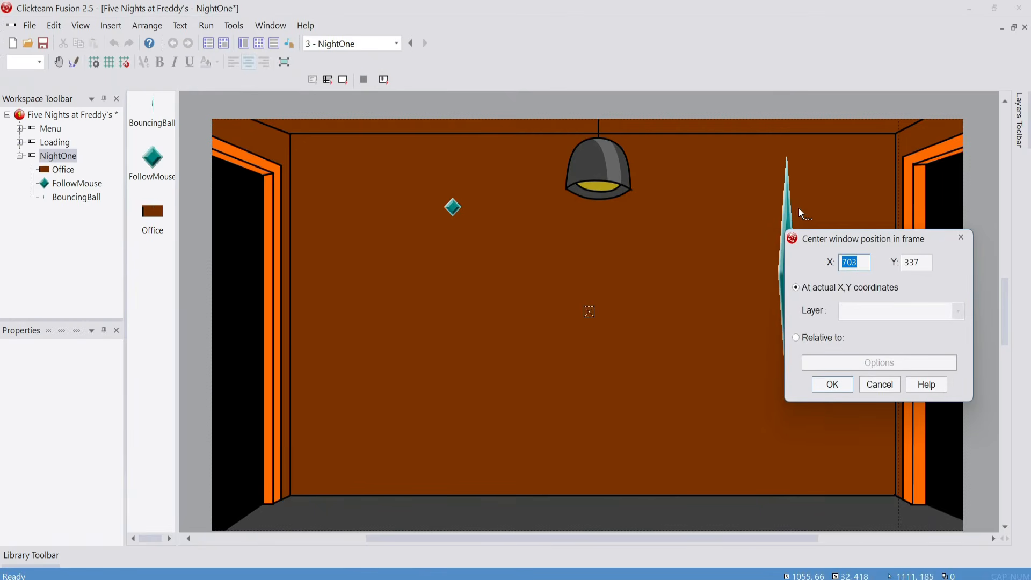
pyautogui.click(787, 217)
pyautogui.moveTo(484, 542); pyautogui.dragTo(564, 542)
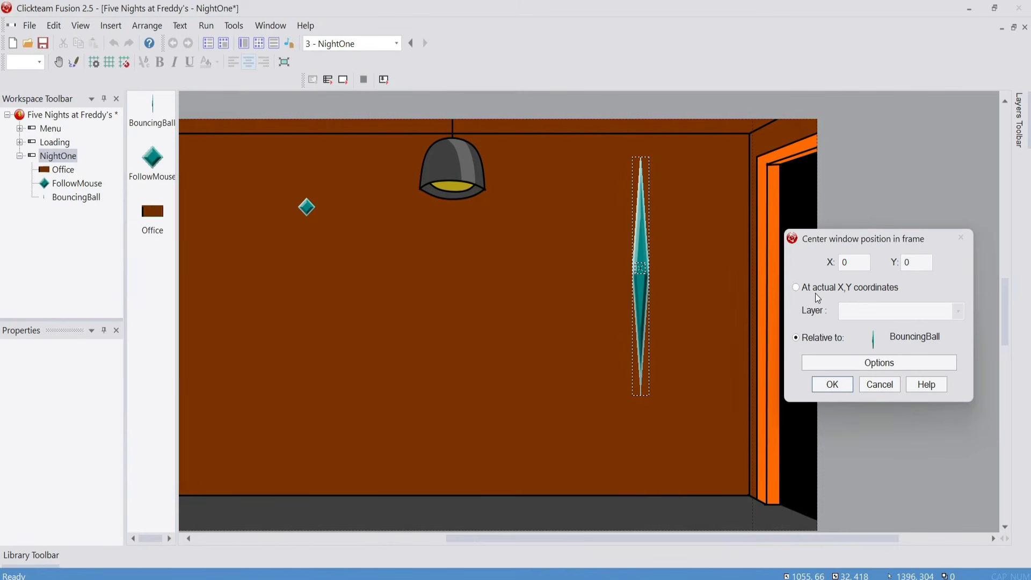
pyautogui.click(815, 337)
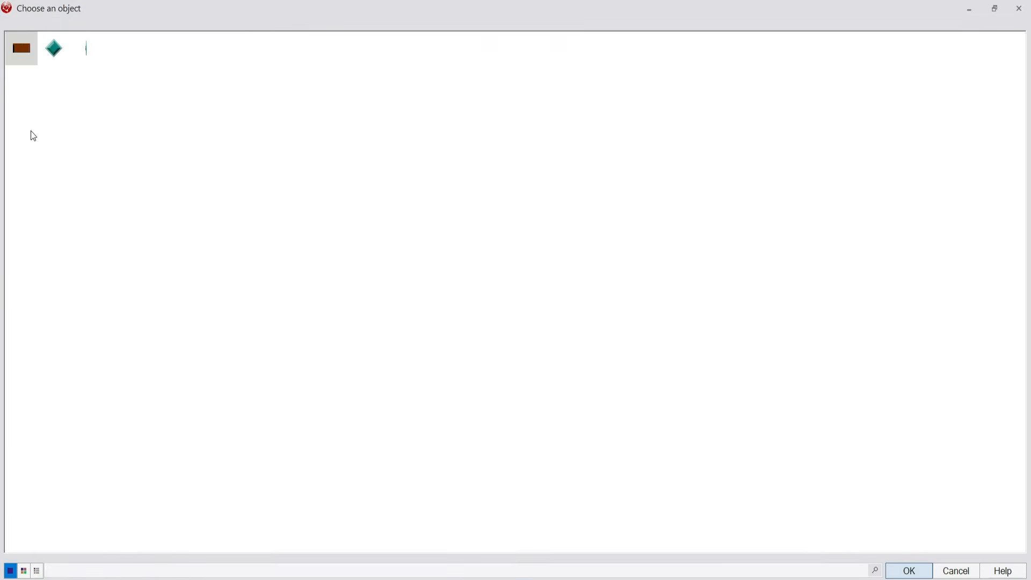
pyautogui.click(84, 47)
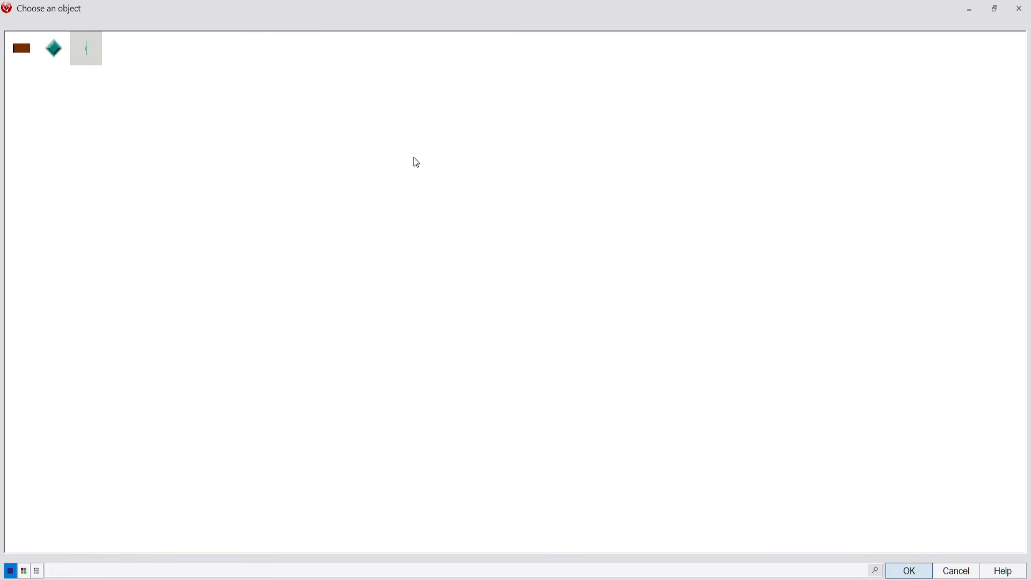
pyautogui.click(909, 571)
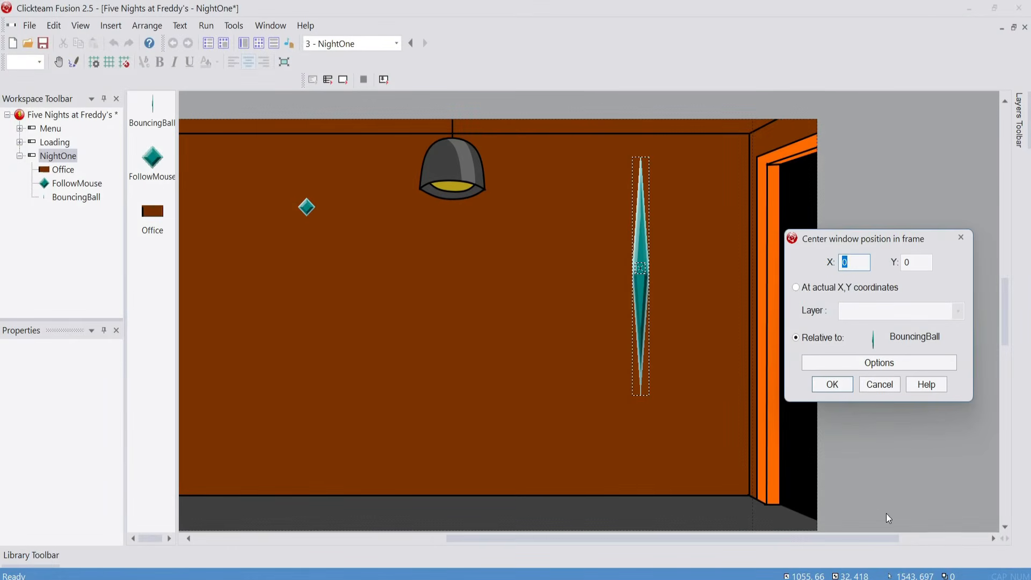
pyautogui.click(835, 382)
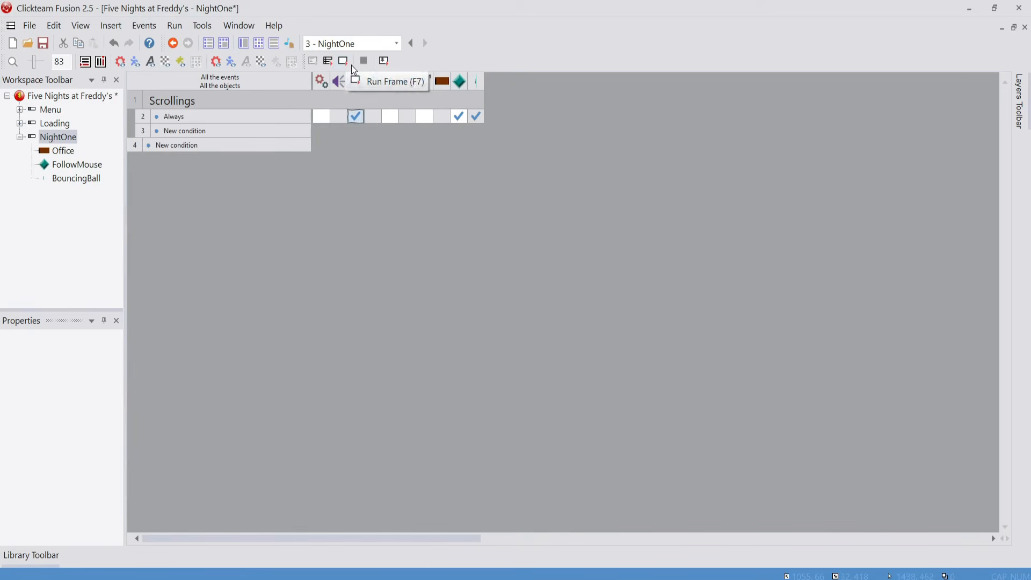
# Test-run the NightOne frame to check the office scrolling with the mouse, and close the test window
pyautogui.moveTo(481, 120)
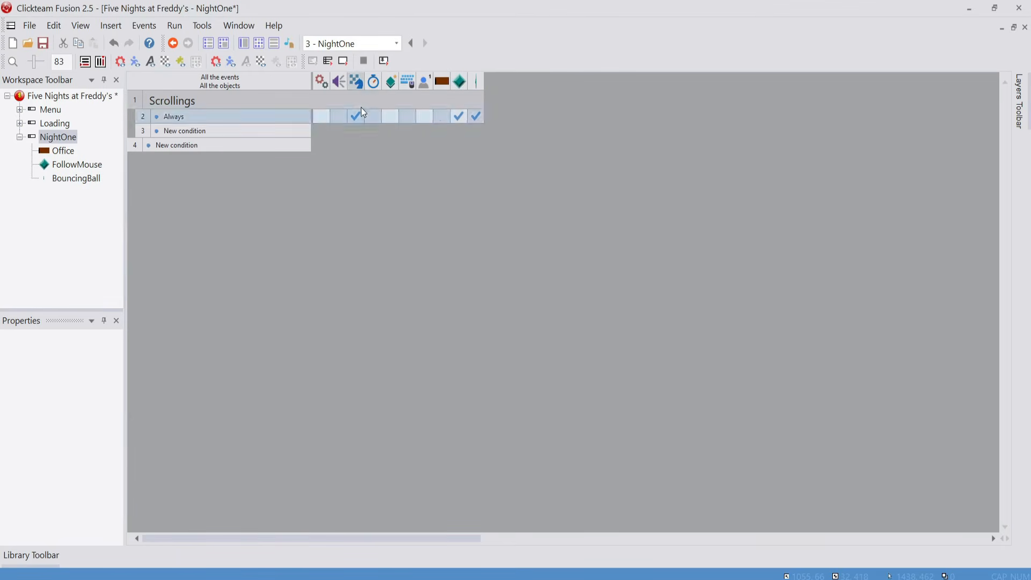
pyautogui.click(343, 62)
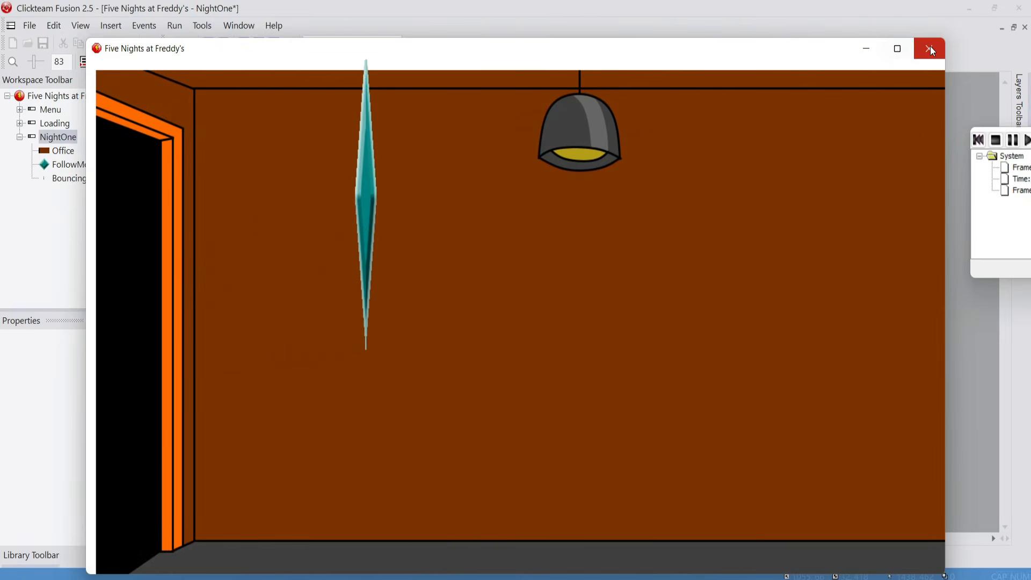
pyautogui.click(930, 49)
pyautogui.click(298, 72)
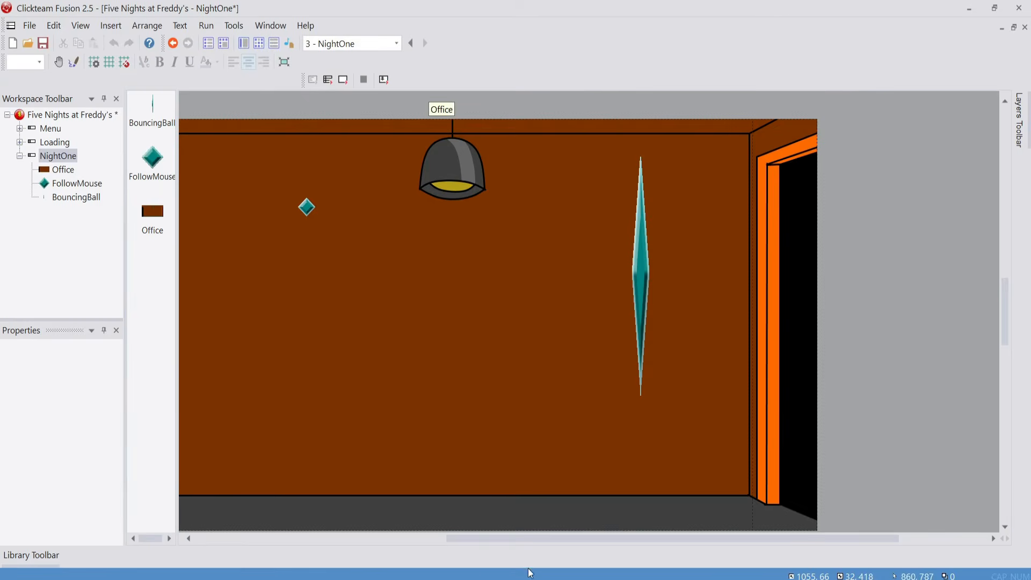
pyautogui.moveTo(531, 539); pyautogui.dragTo(391, 539)
pyautogui.click(360, 408)
pyautogui.click(262, 372)
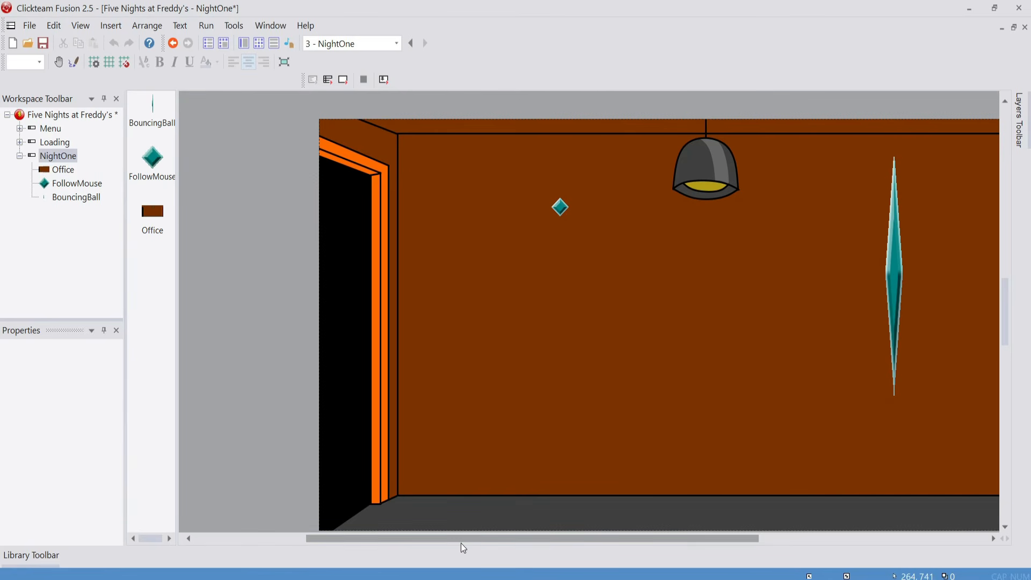
pyautogui.click(561, 579)
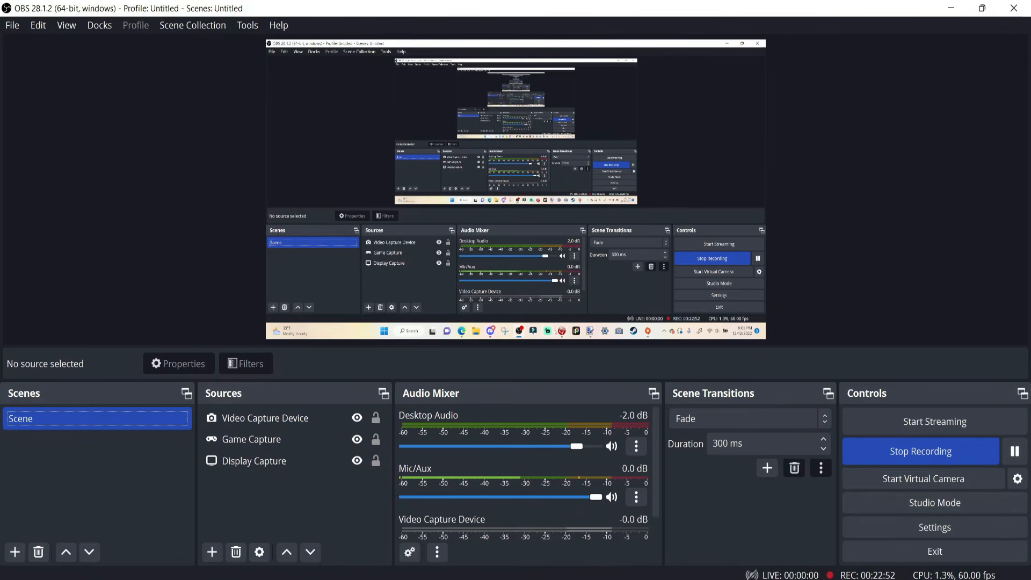
# Switch back to Clickteam Fusion, test-run the whole application through New Game to check the office scrolling, and close the game window
pyautogui.click(611, 579)
pyautogui.moveTo(418, 538); pyautogui.dragTo(776, 514)
pyautogui.click(486, 274)
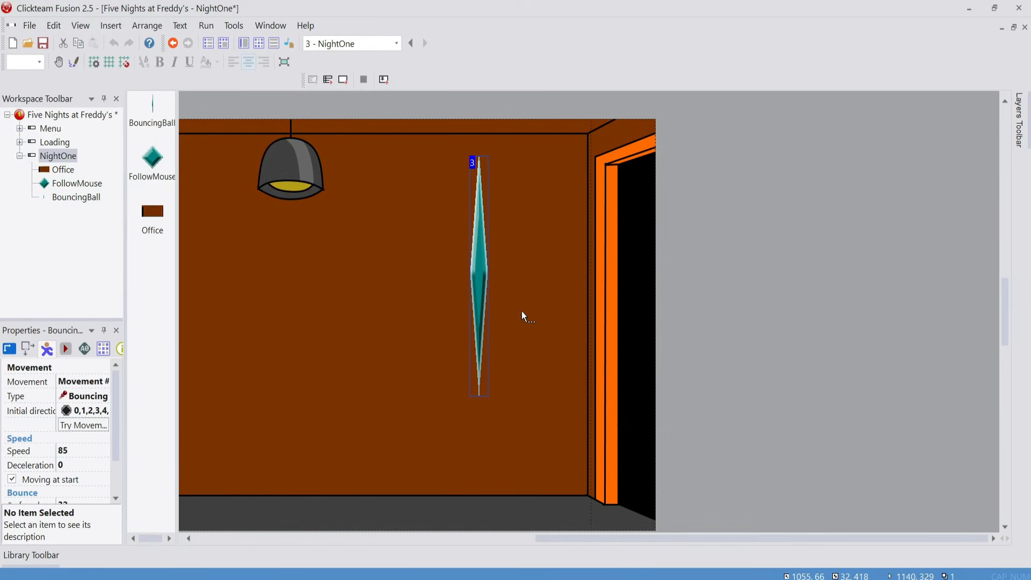
pyautogui.click(342, 81)
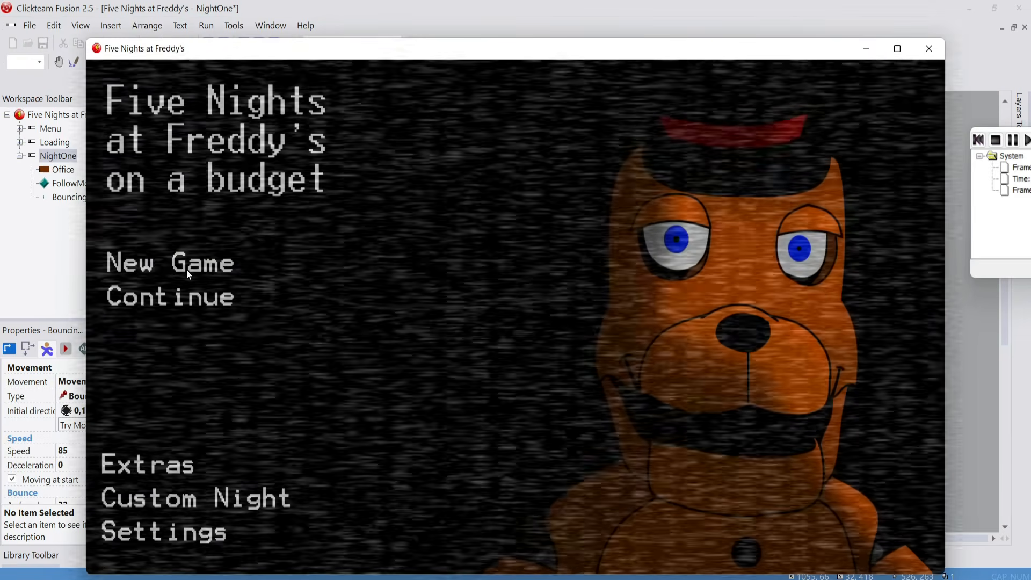
pyautogui.click(186, 269)
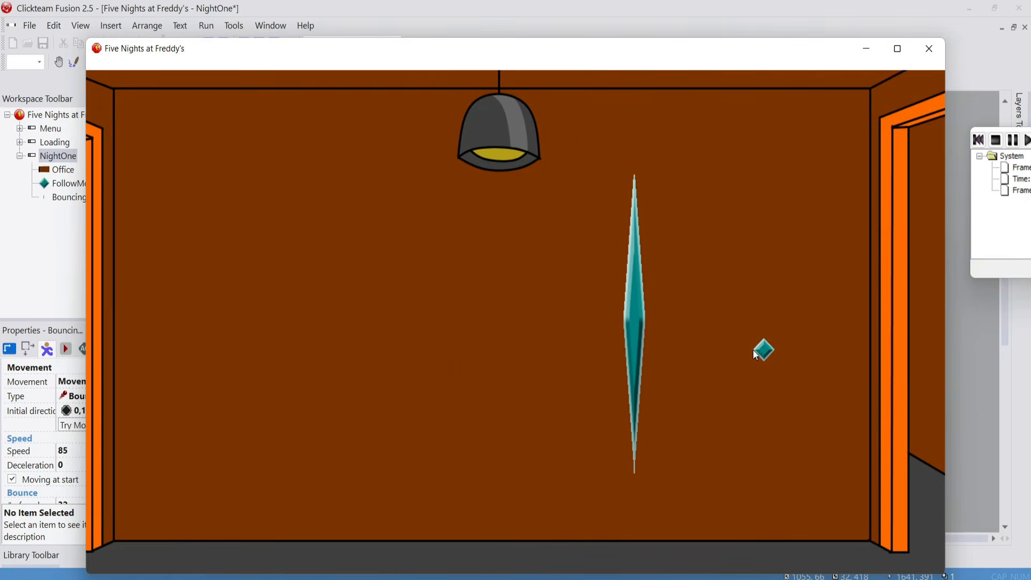
pyautogui.click(930, 48)
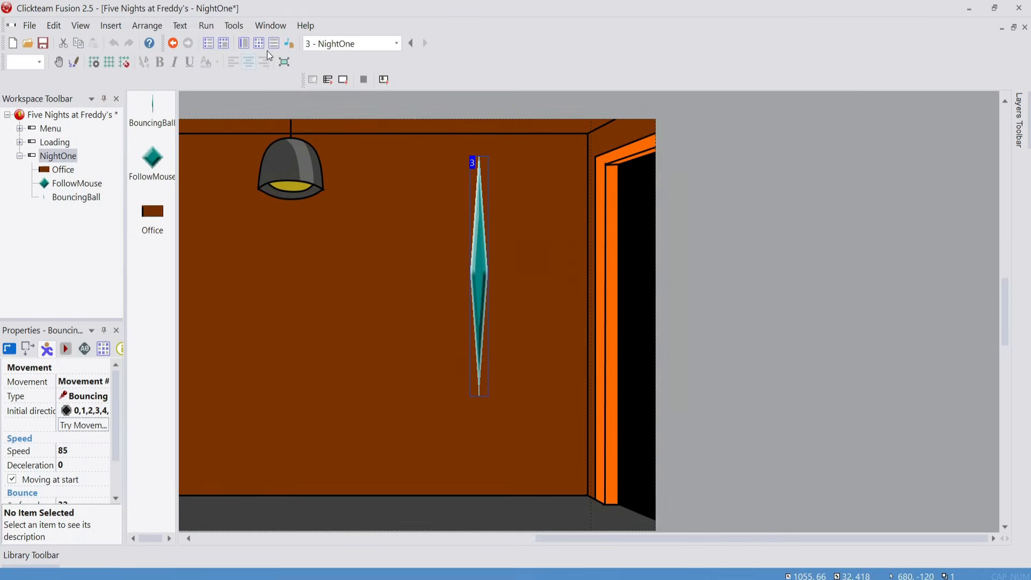
# Set the blend coefficient of both FollowMouse and BouncingBall to 255 in the NightOne frame
pyautogui.moveTo(537, 539); pyautogui.dragTo(375, 514)
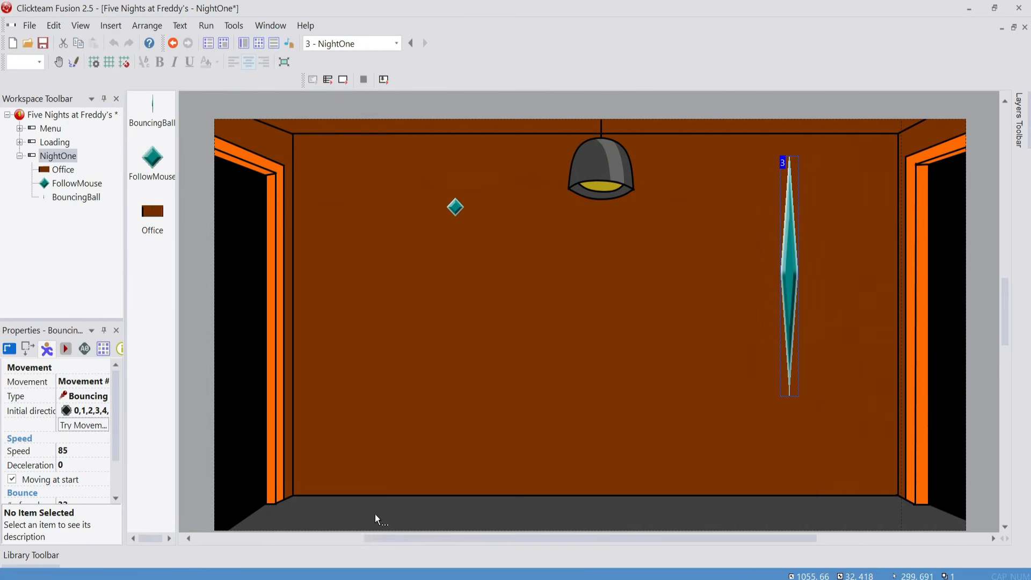
pyautogui.click(325, 107)
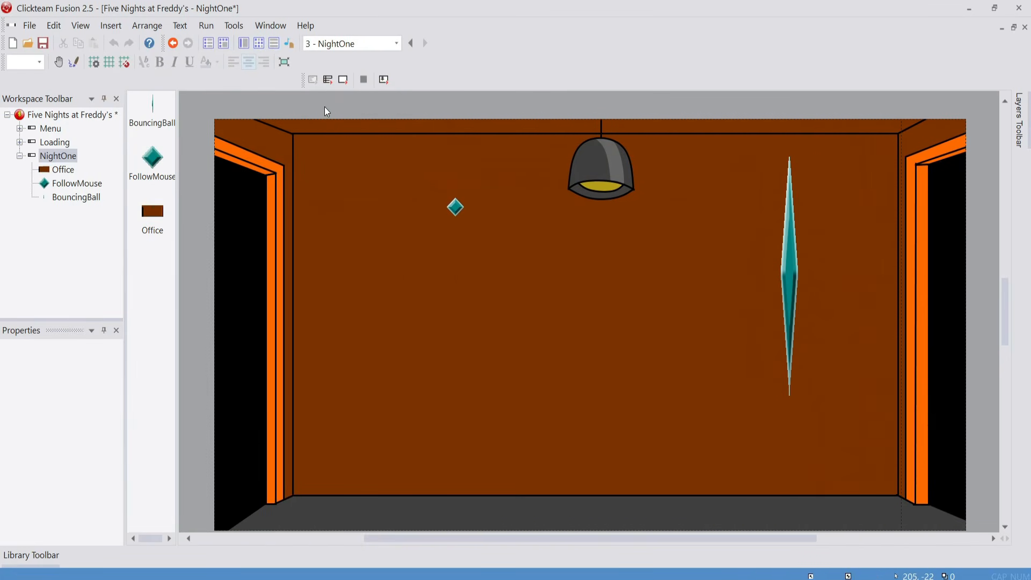
pyautogui.click(456, 212)
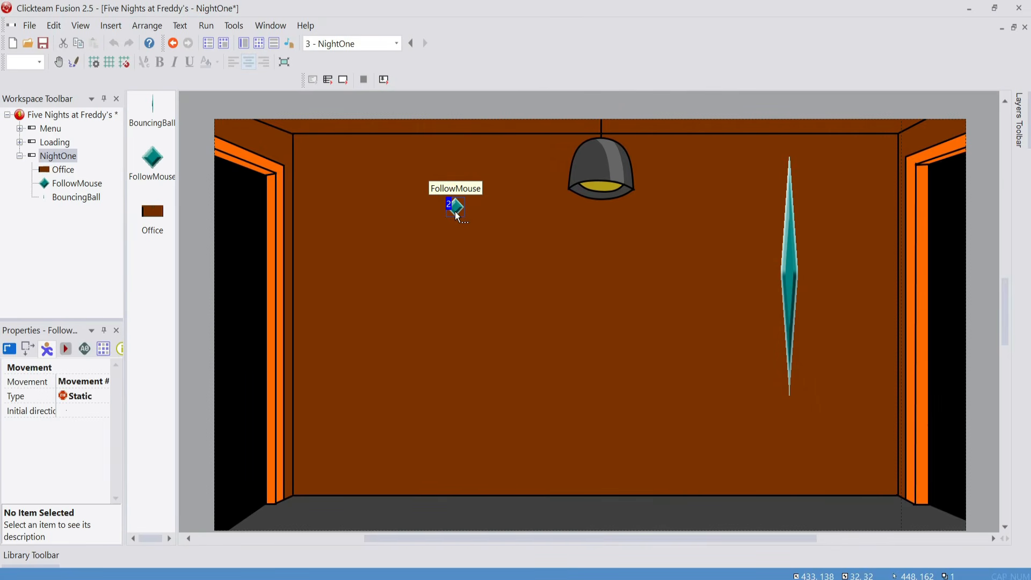
pyautogui.keyDown('shift'); pyautogui.click(794, 288); pyautogui.keyUp('shift')
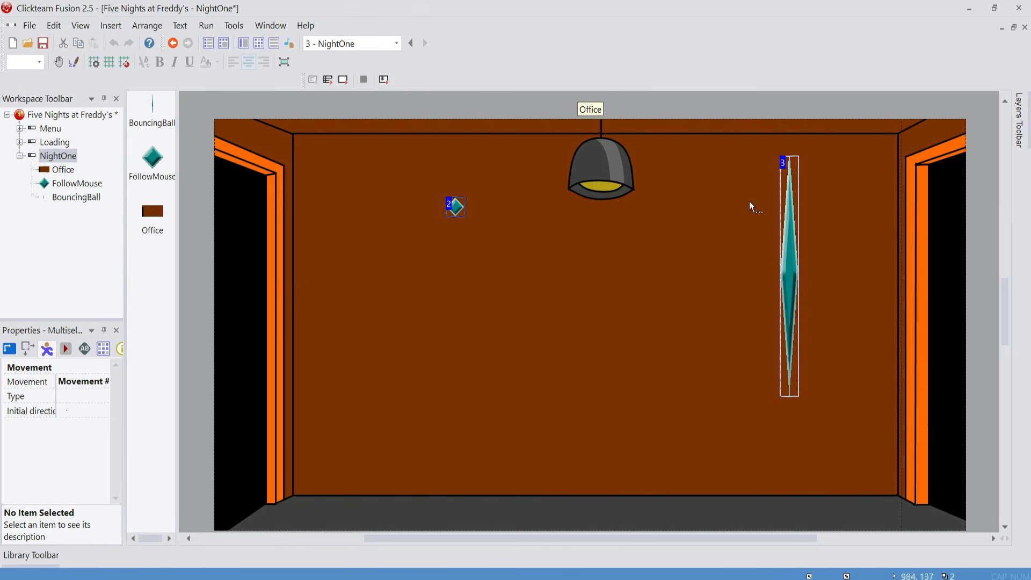
pyautogui.click(8, 350)
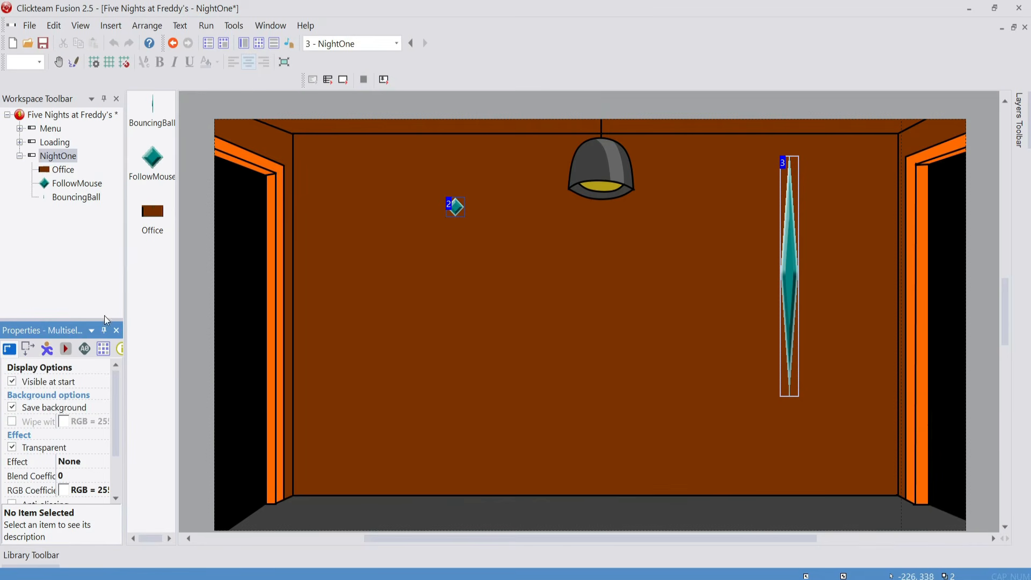
pyautogui.click(89, 476)
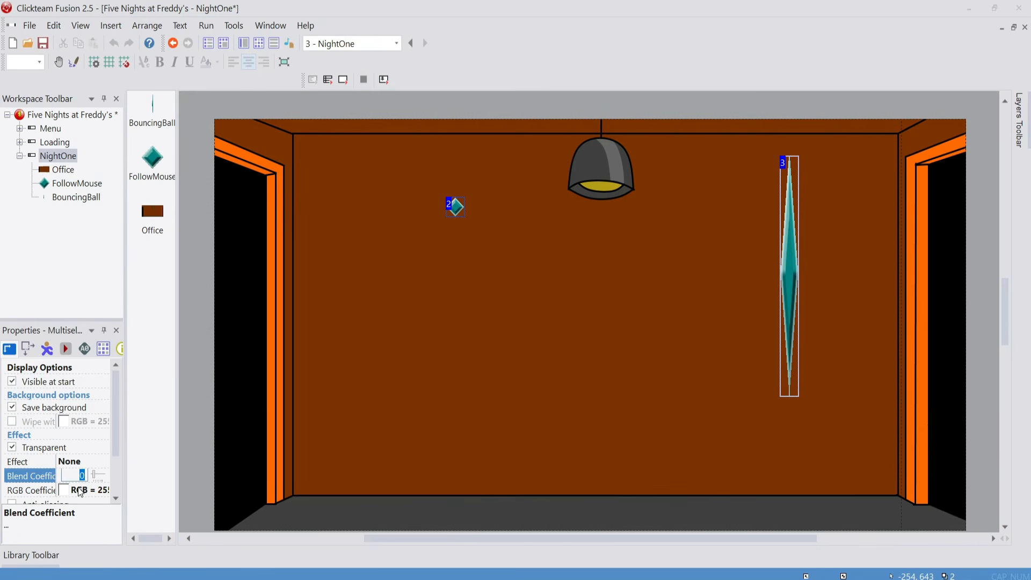
pyautogui.press('Return')
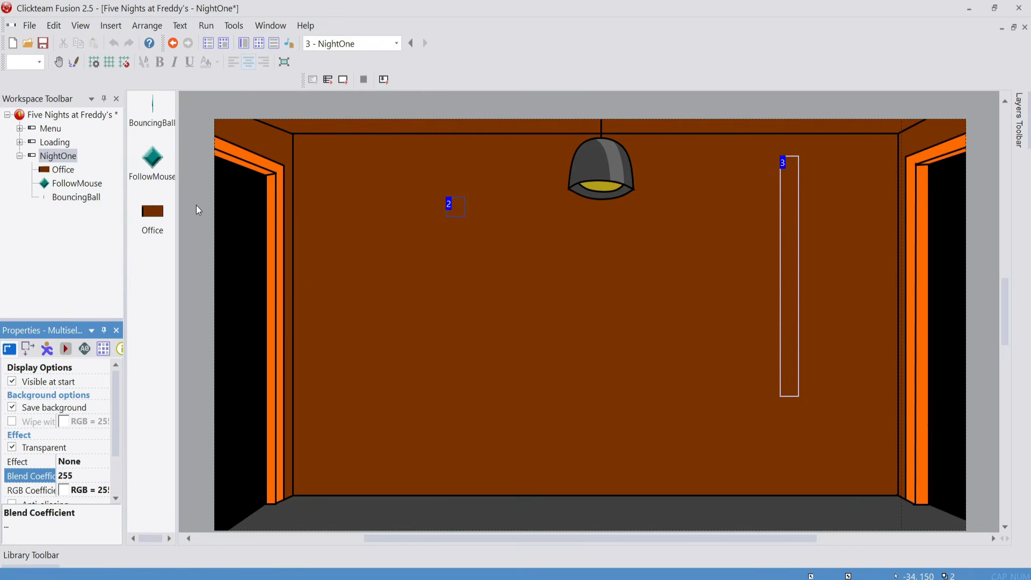
# Test-run the game with its window maximized to check the office scrolling with the two transparent objects
pyautogui.click(370, 106)
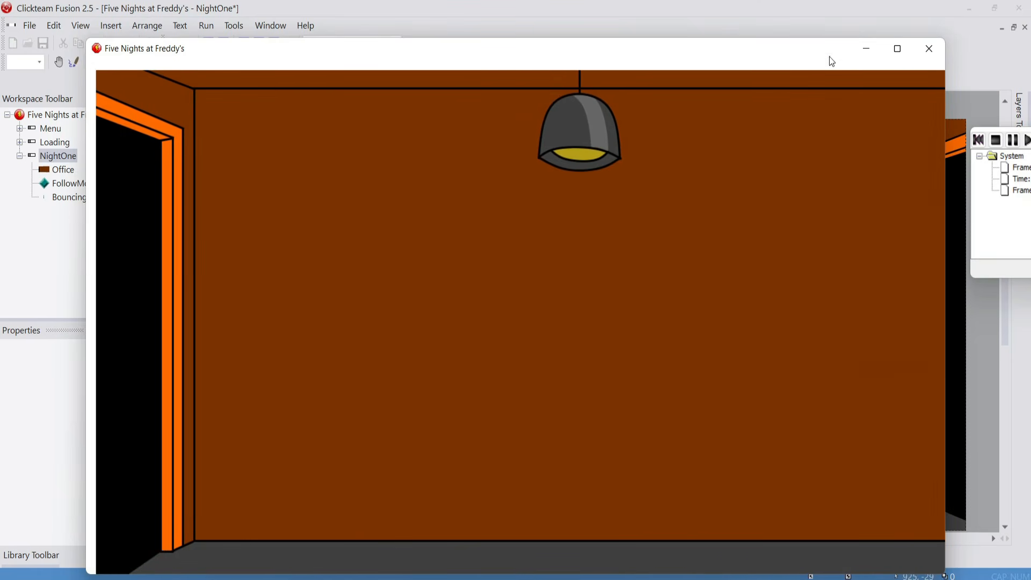
pyautogui.click(898, 49)
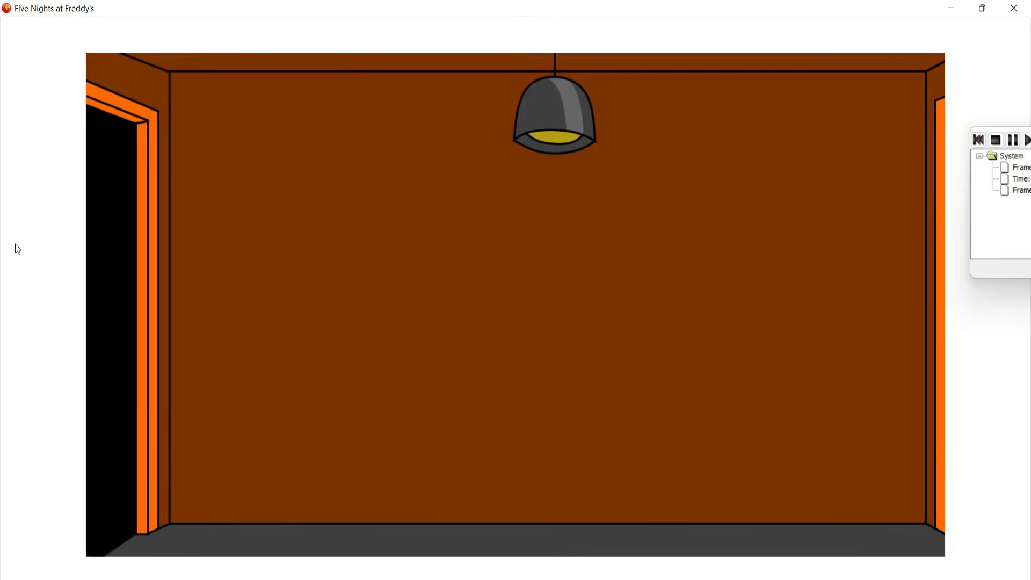